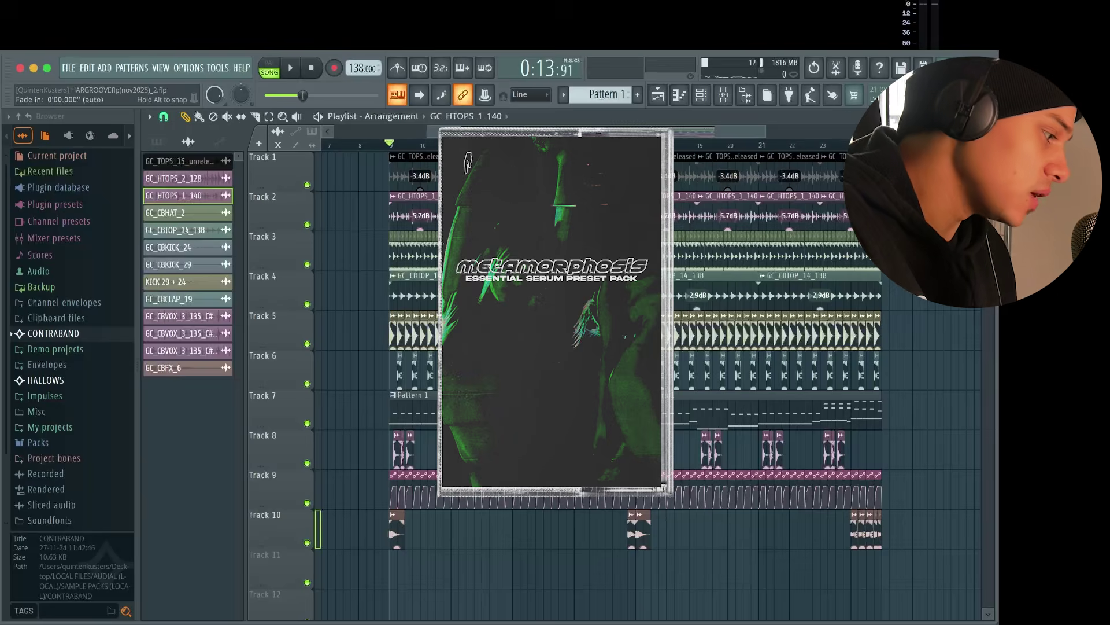
scroll(381, 314, up, 3)
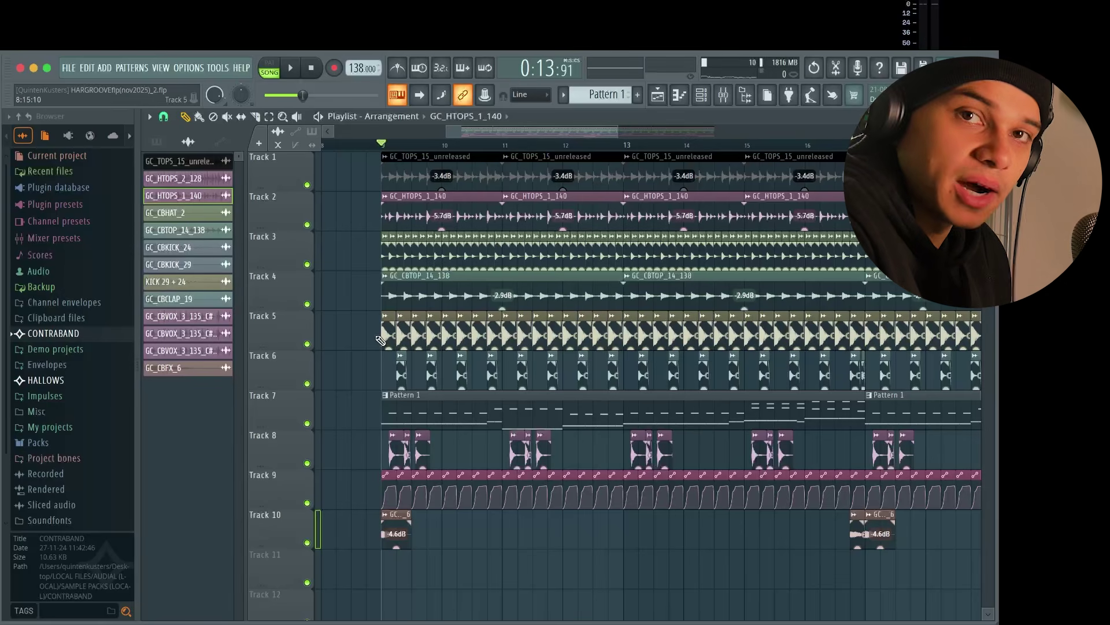
scroll(380, 340, up, 10)
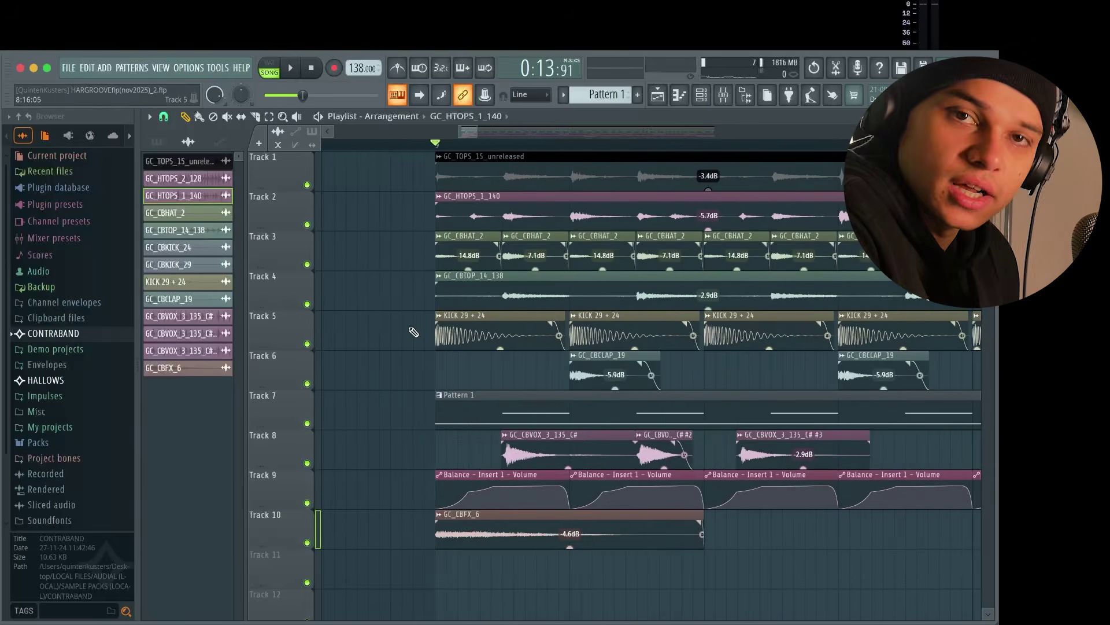
scroll(370, 355, down, 3)
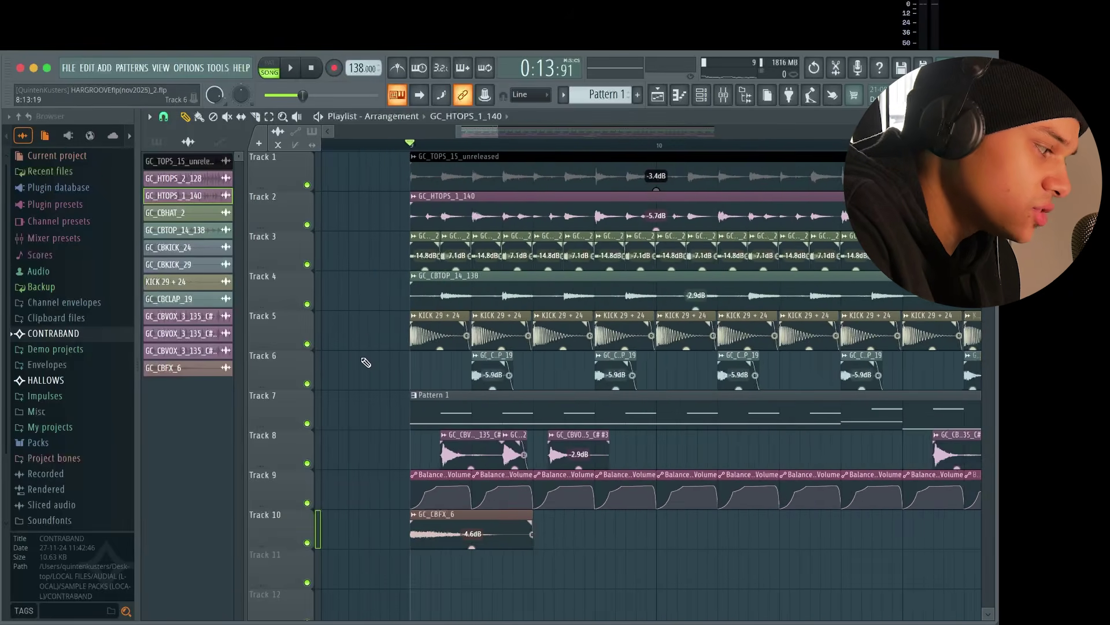
scroll(370, 358, up, 1)
scroll(368, 361, up, 1)
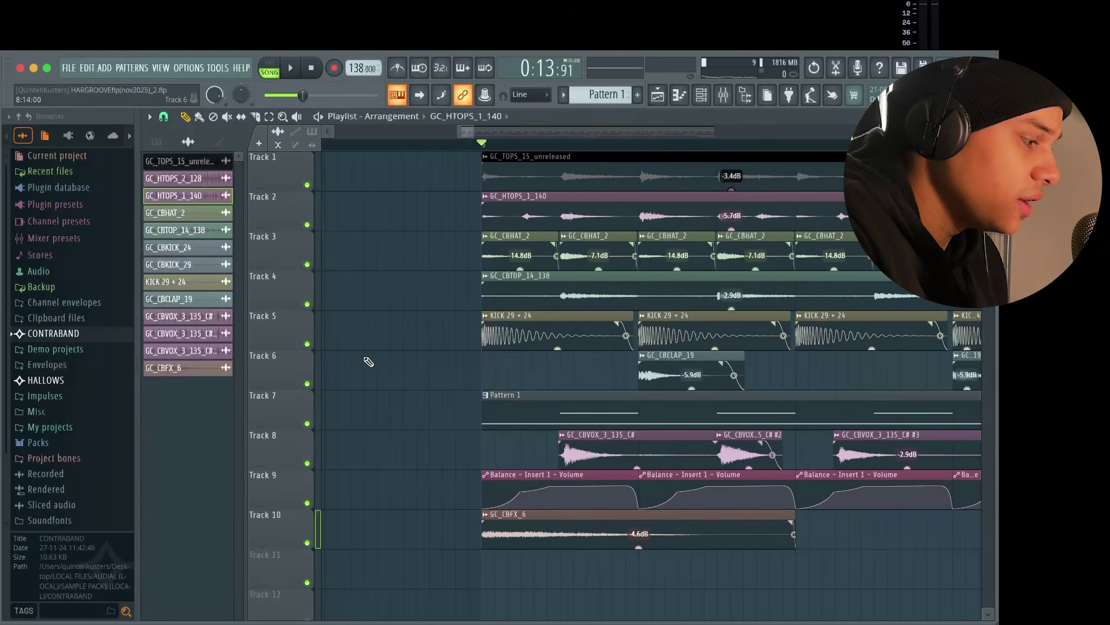
scroll(370, 359, down, 4)
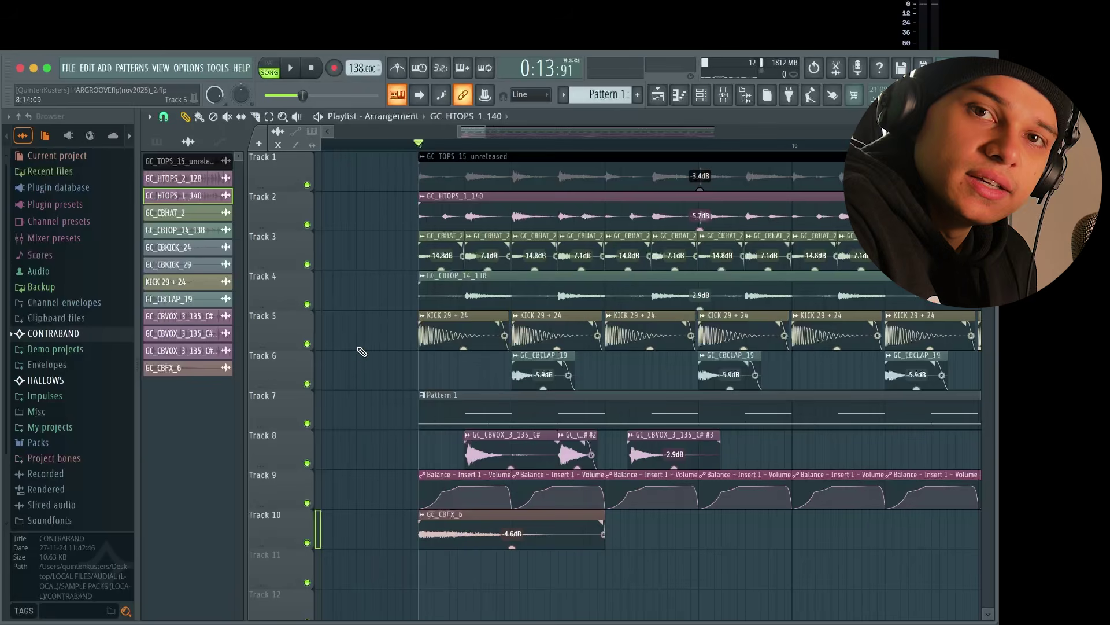
scroll(371, 353, up, 3)
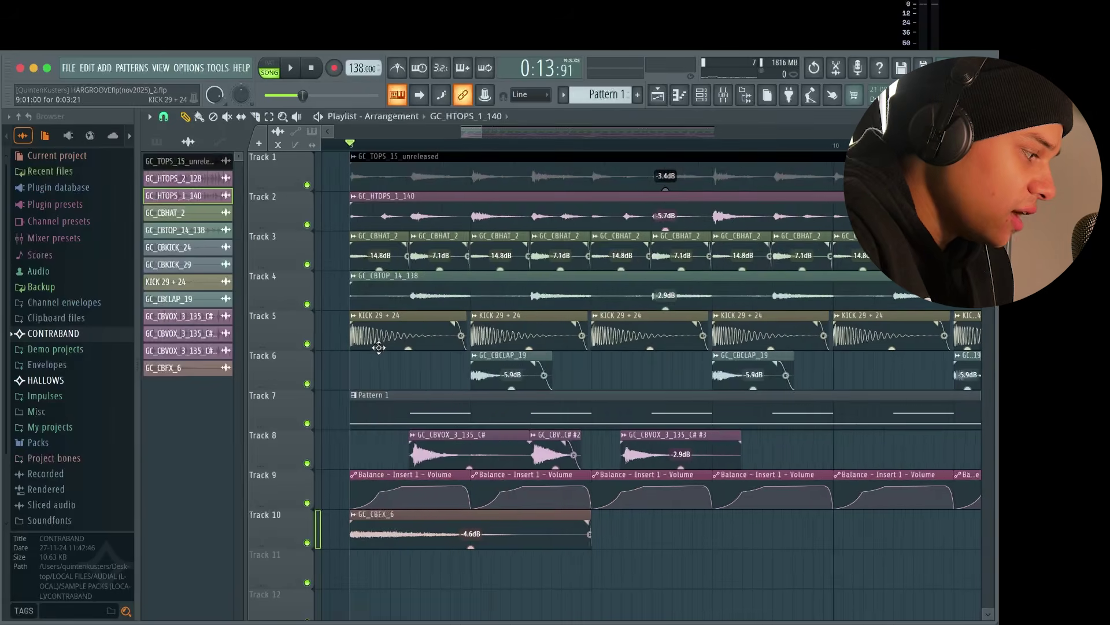
Step: Solo Track 5 and audition the KICK 29 + 24 sample in its audio clip settings
right_click(308, 344)
double_click(386, 330)
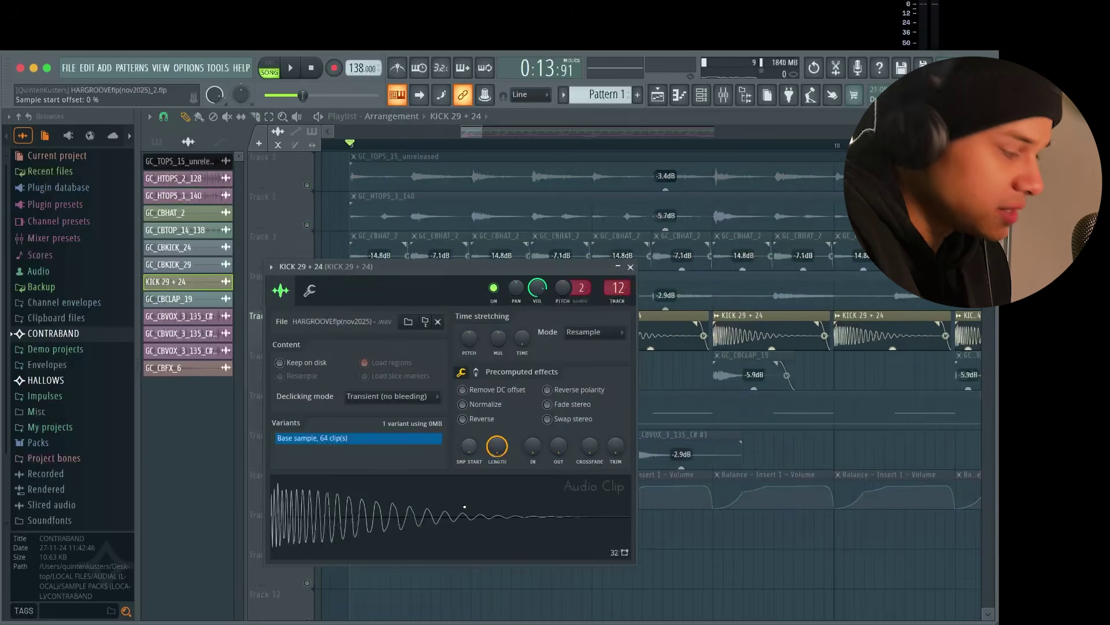
click(472, 540)
click(472, 540)
click(472, 540)
click(472, 540)
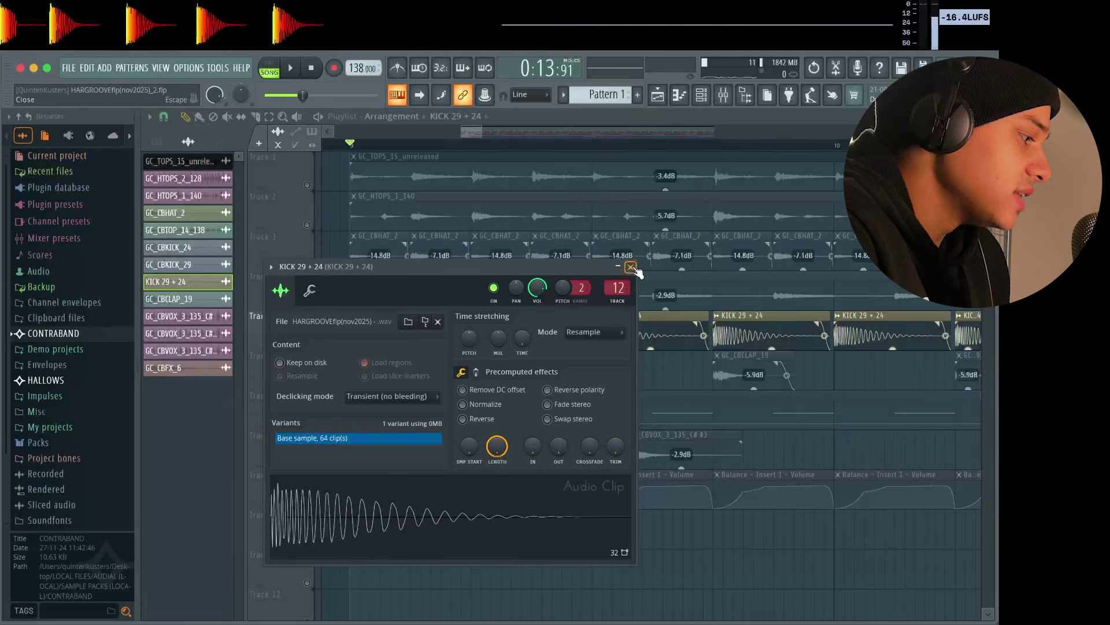
drag(348, 267, 471, 326)
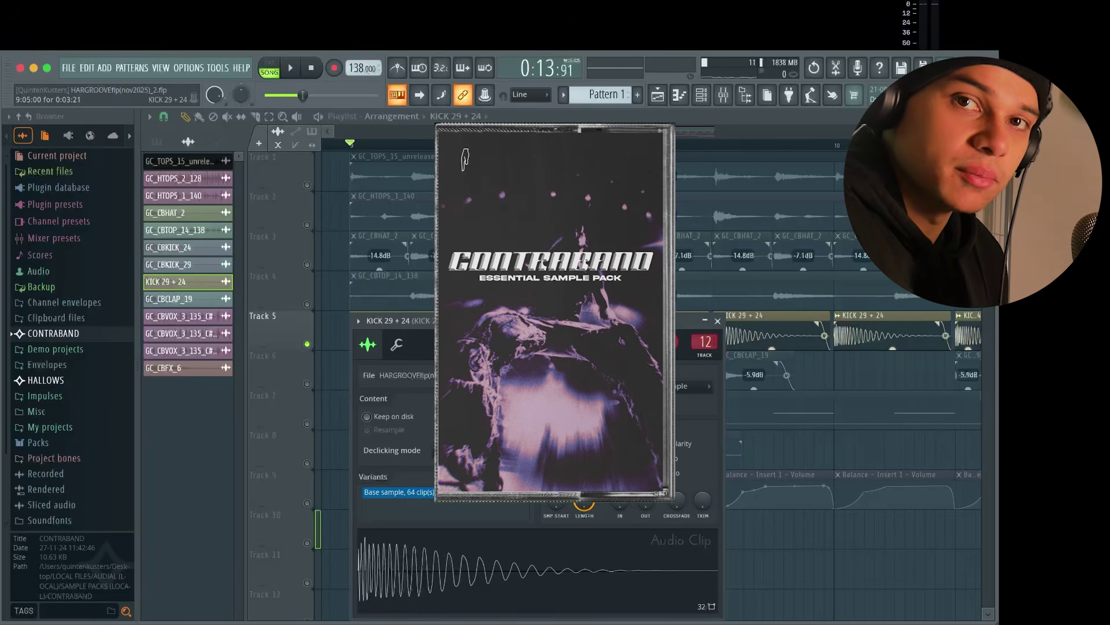
drag(474, 323, 410, 318)
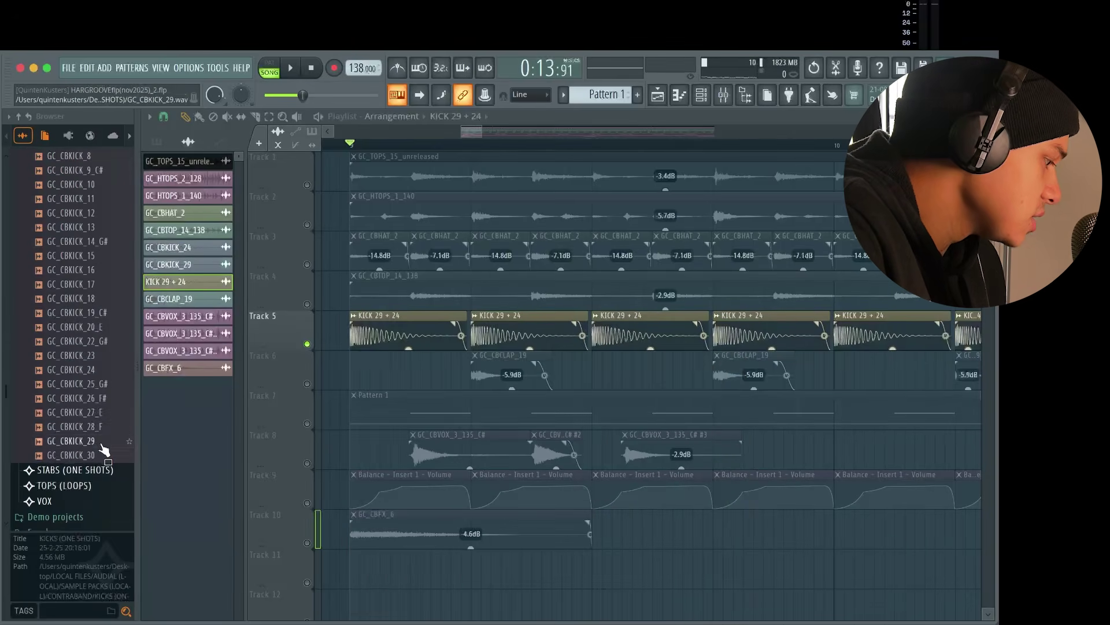
Step: Preview the GC_CBKICK_29 and GC_CBKICK_24 one-shots from the CONTRABAND kicks folder
click(100, 441)
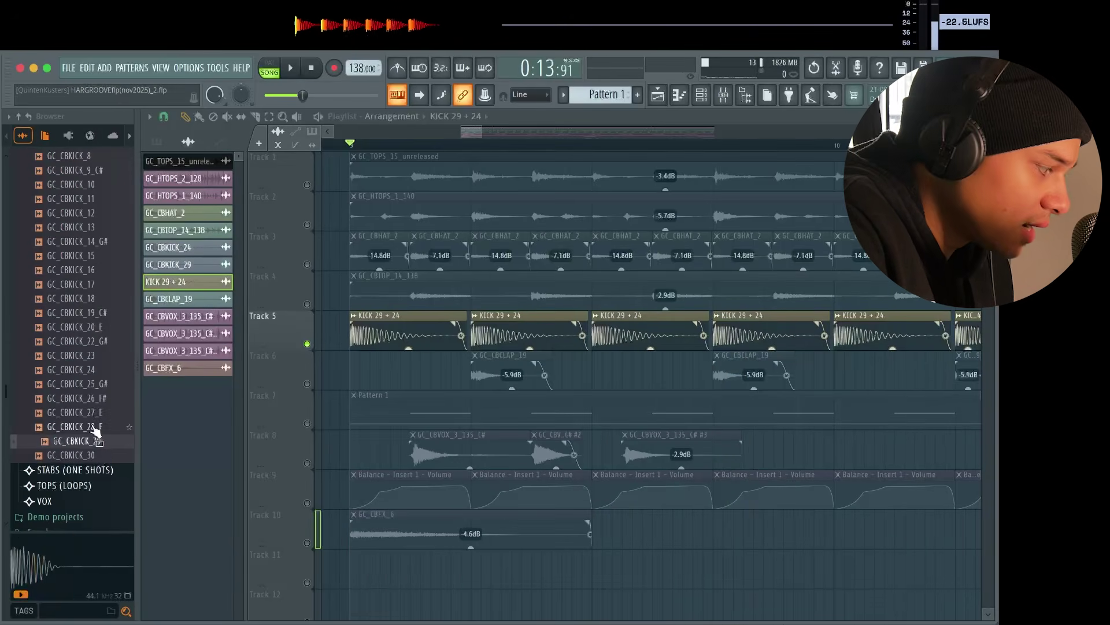
scroll(95, 431, up, 2)
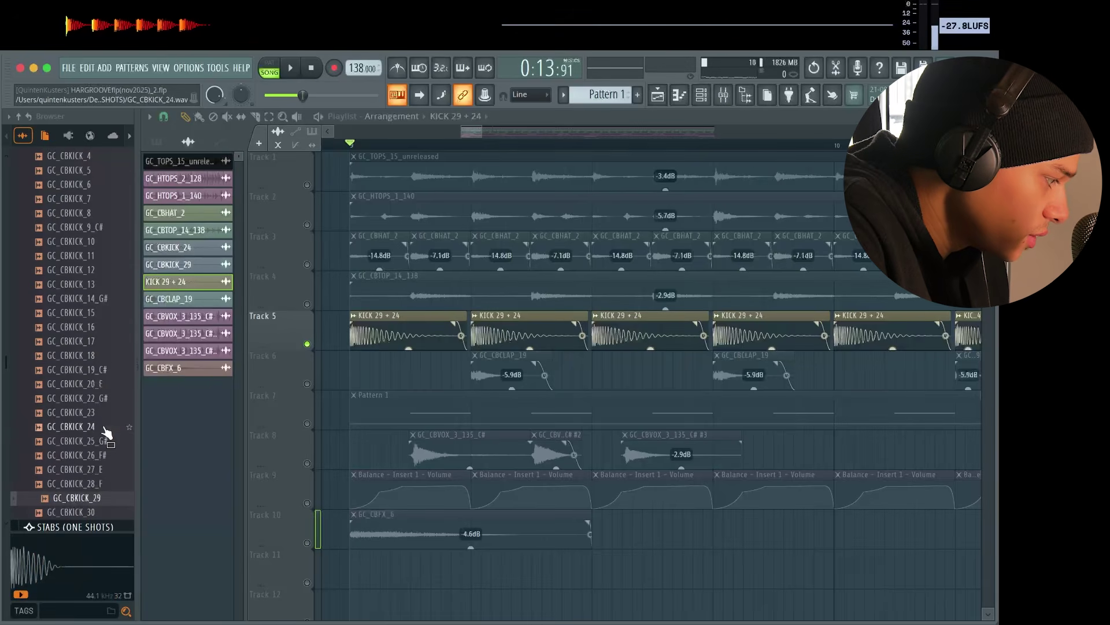
click(105, 426)
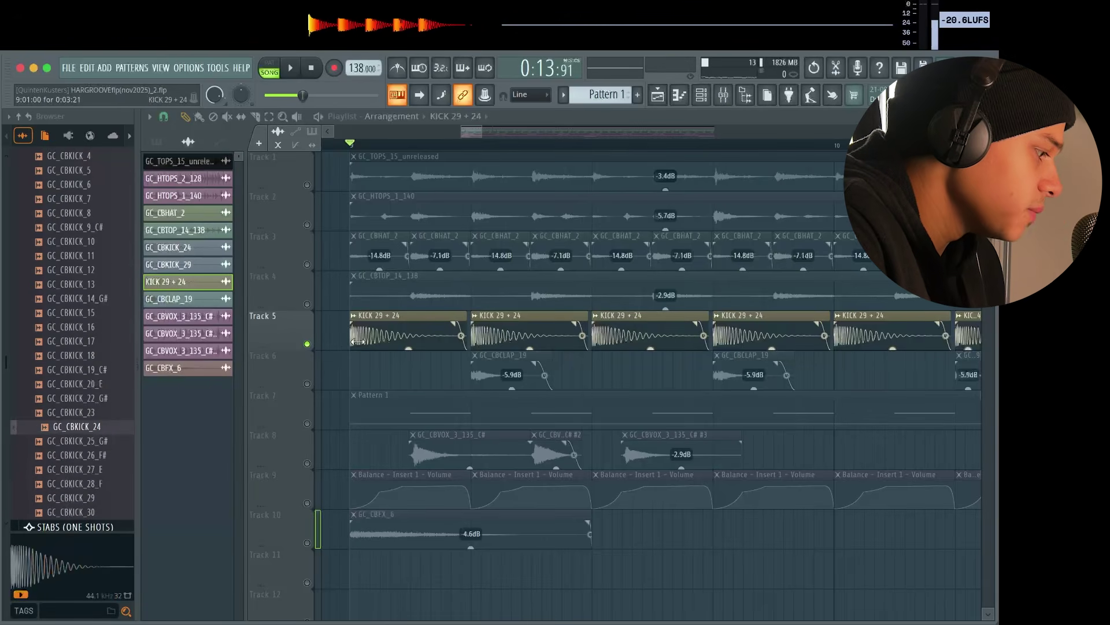
Step: Open and close the layered kick clip's settings, and play the soloed kick track
double_click(410, 346)
key(Escape)
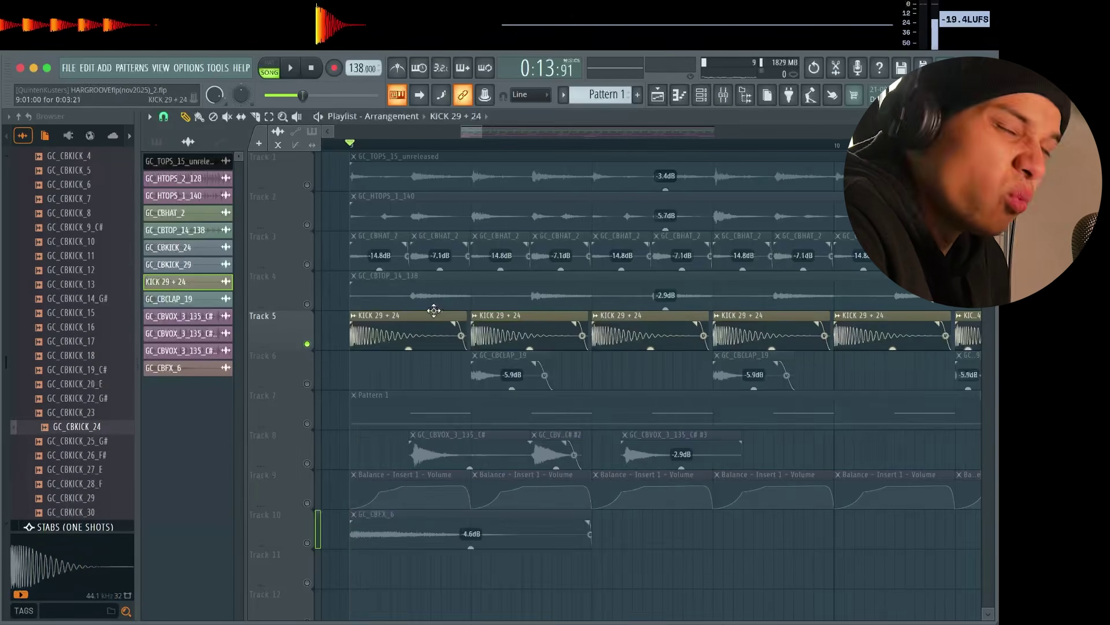
key(space)
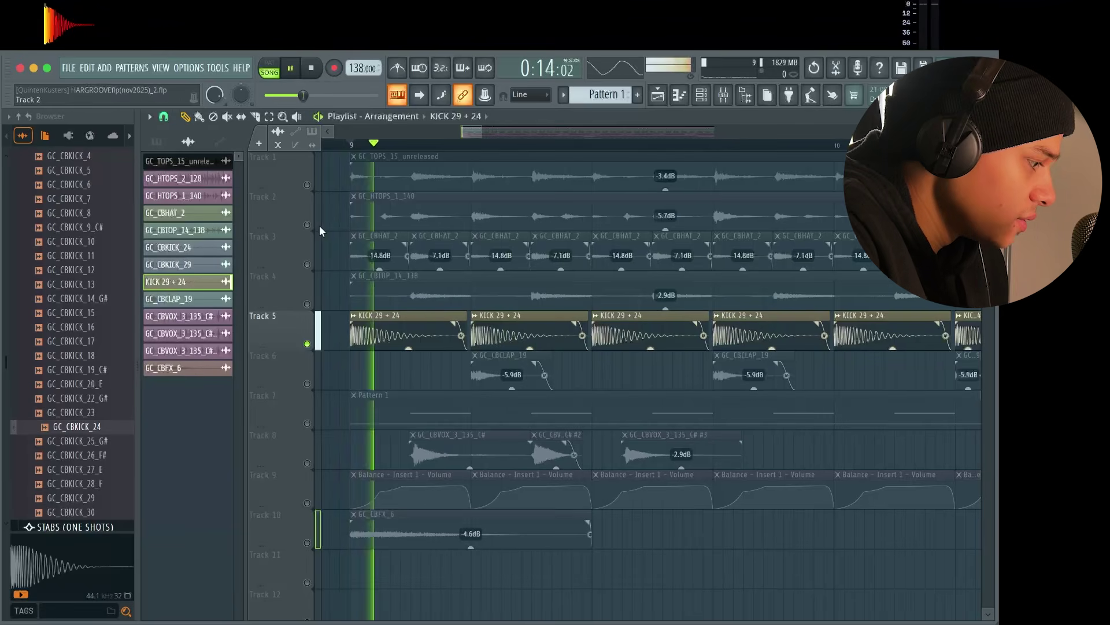
scroll(364, 365, down, 6)
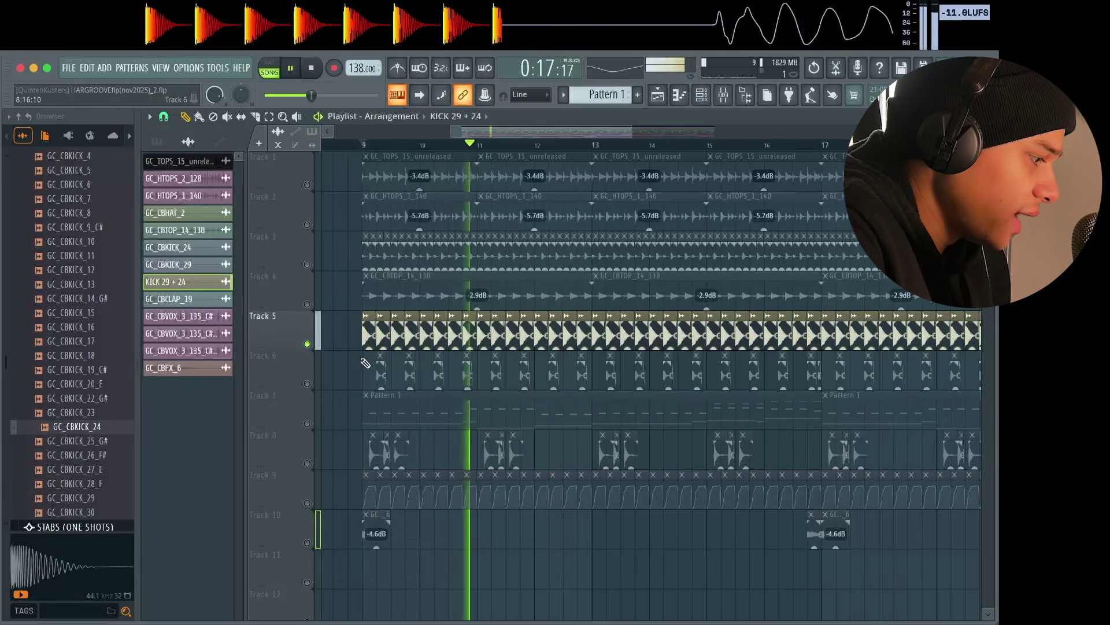
key(space)
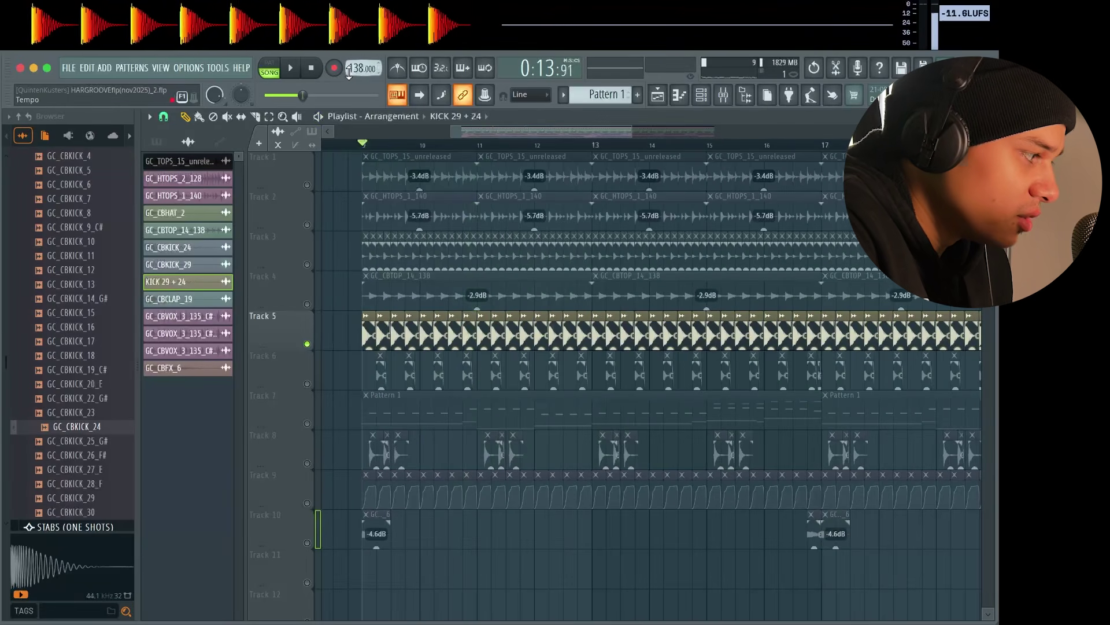
Step: Solo the clap track, select a one-beat range starting at the first GC_CBCLAP_19 clip, and play it in a loop
scroll(318, 383, up, 5)
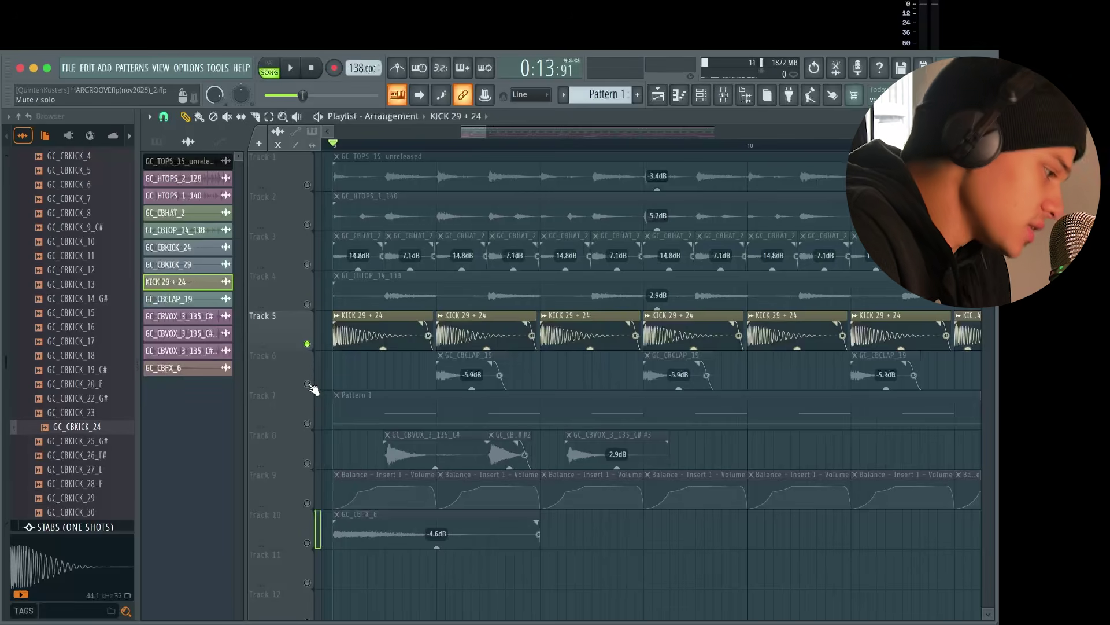
right_click(308, 384)
scroll(405, 138, up, 3)
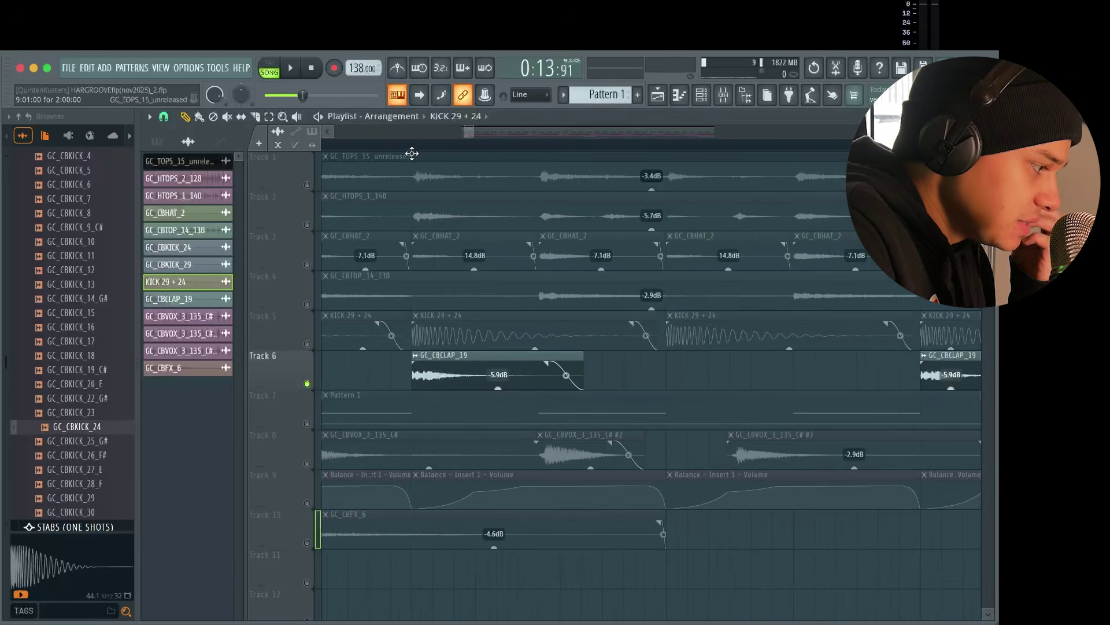
drag(412, 144, 666, 145)
key(space)
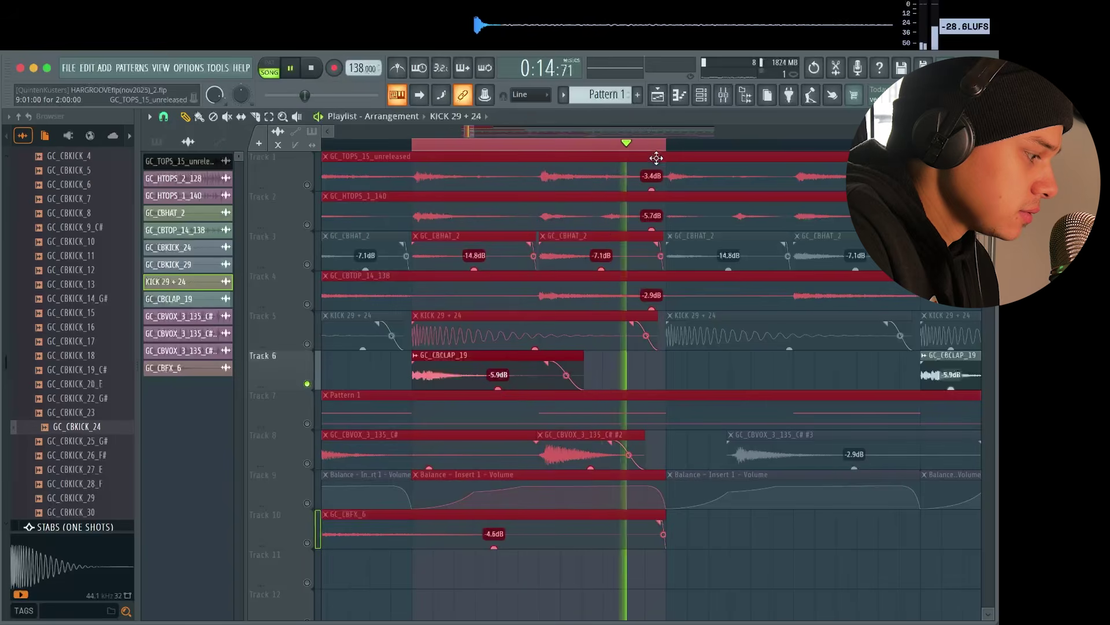
key(space)
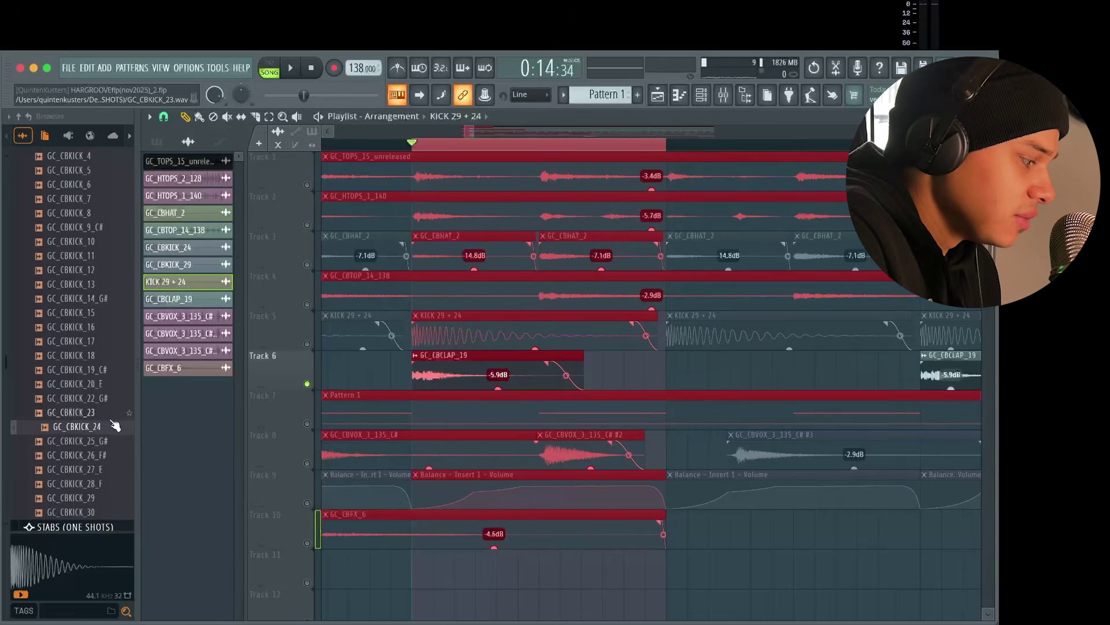
Step: Audition the GC_CBCLAP_19 clip in its settings and preview the same one-shot from the sample pack's clap folder
double_click(422, 361)
click(389, 407)
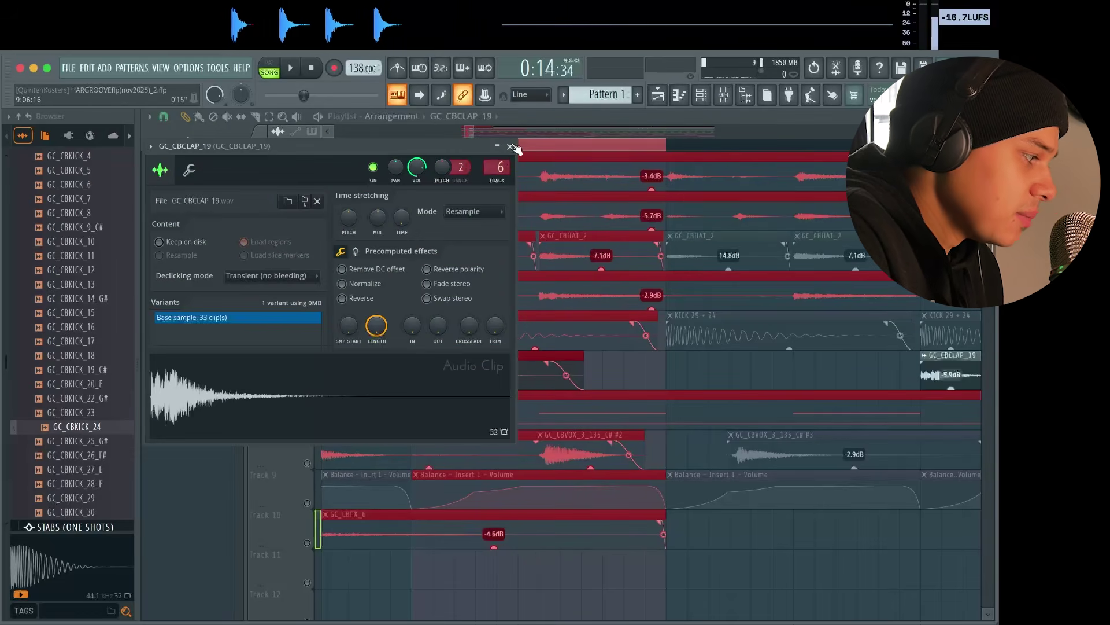
click(514, 146)
scroll(111, 281, up, 1)
scroll(110, 278, up, 4)
click(47, 254)
click(65, 193)
Step: Enable the kick on Track 5 alongside the soloed claps and play both tracks together
scroll(70, 439, down, 1)
click(307, 344)
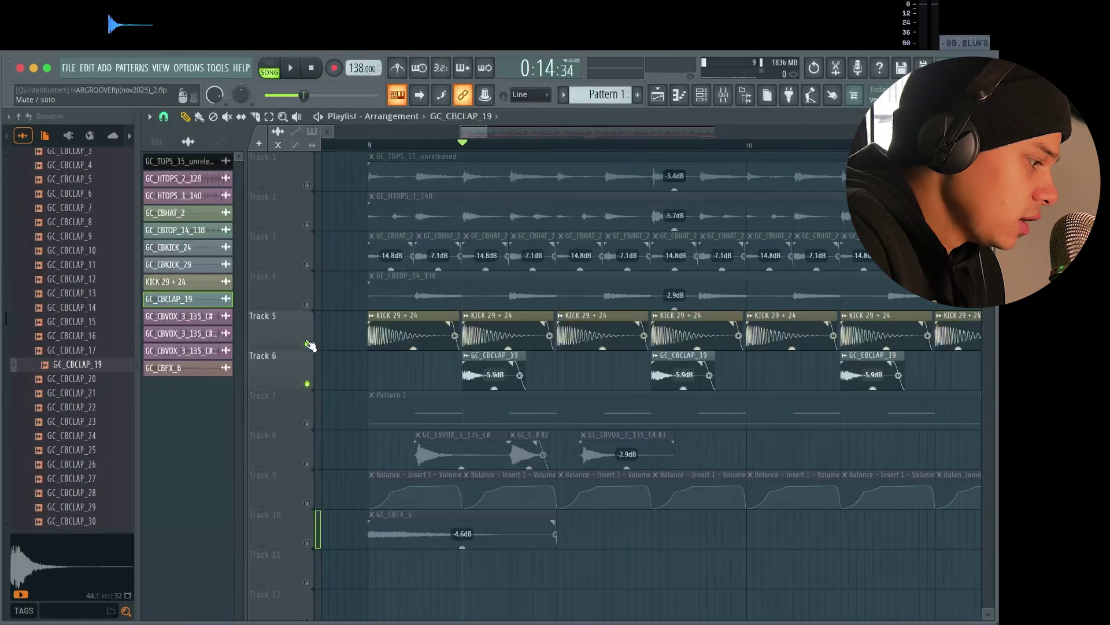
key(space)
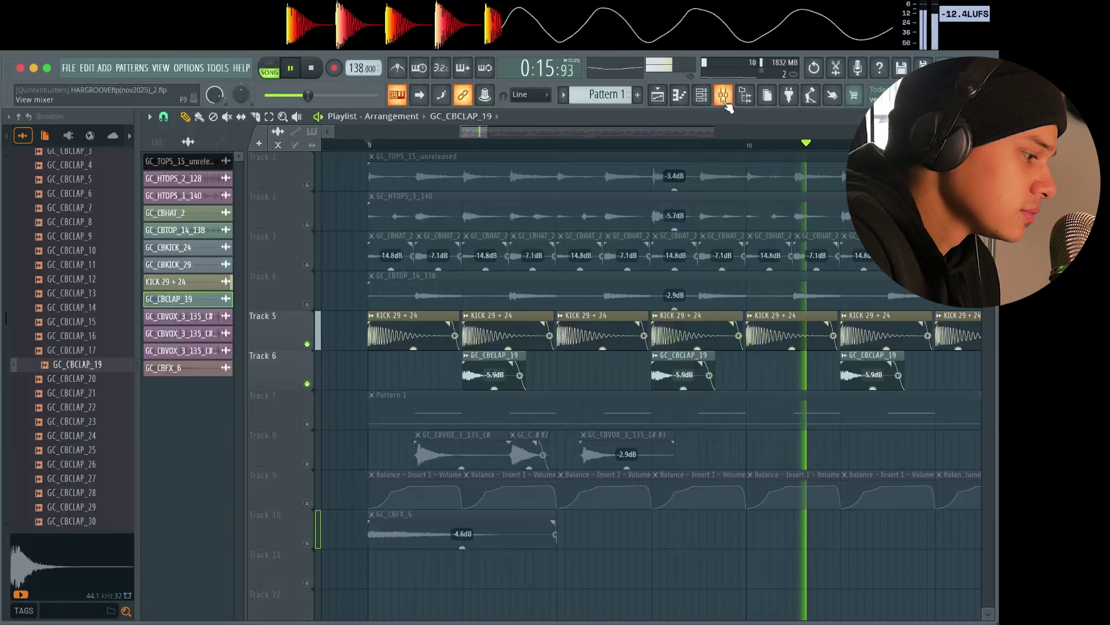
key(space)
Step: Check the mixer track assignments in the KICK 29 + 24 and GC_CBCLAP_19 clip settings
scroll(549, 329, down, 3)
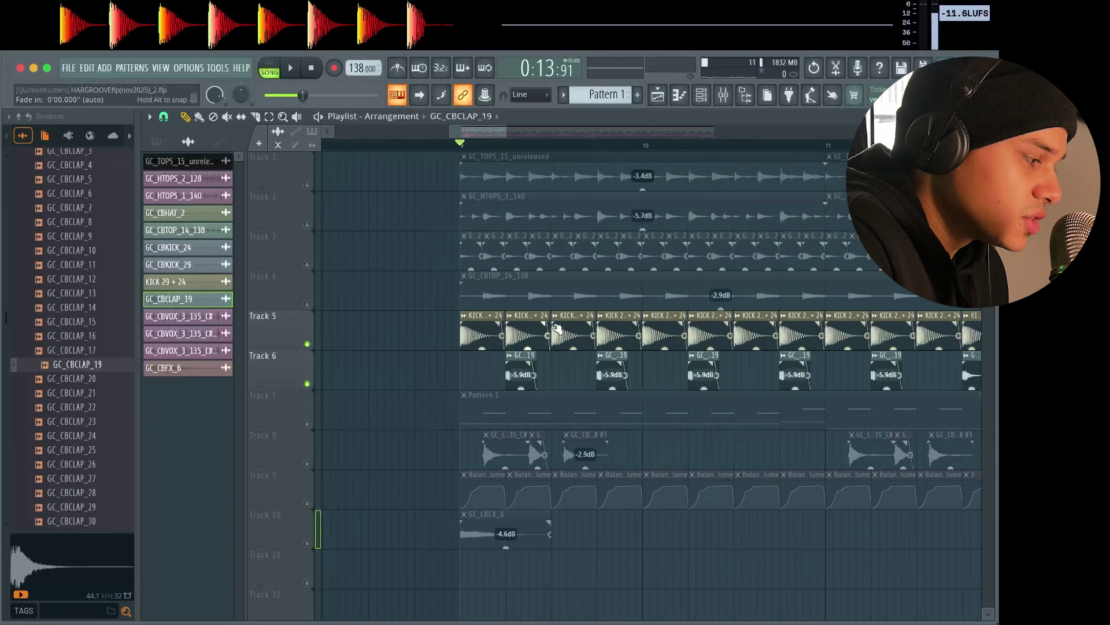
double_click(491, 317)
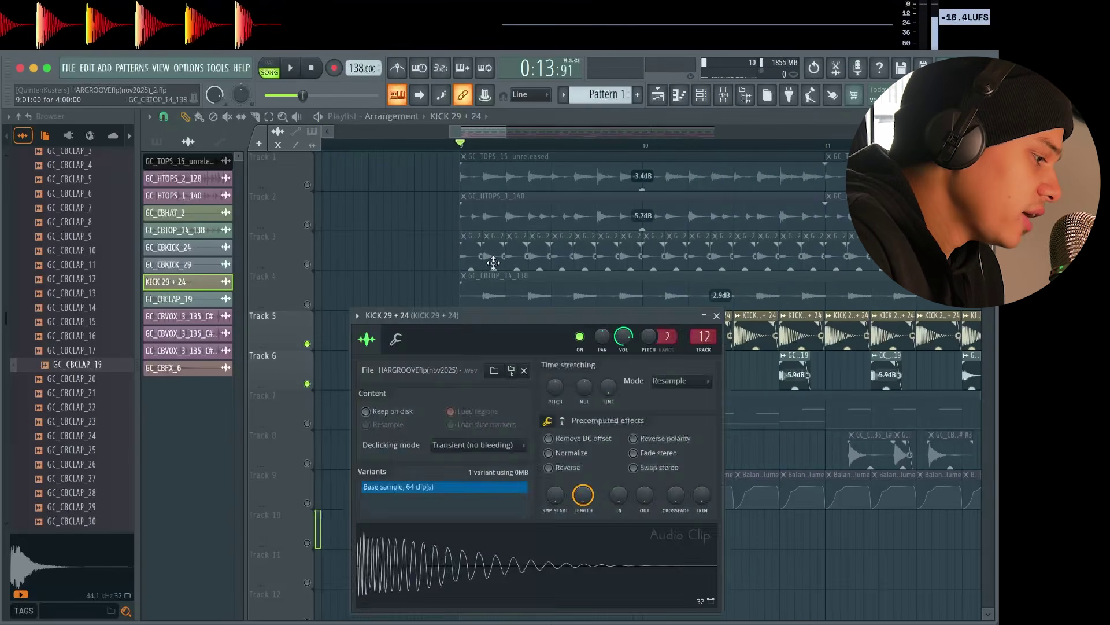
click(717, 316)
double_click(523, 356)
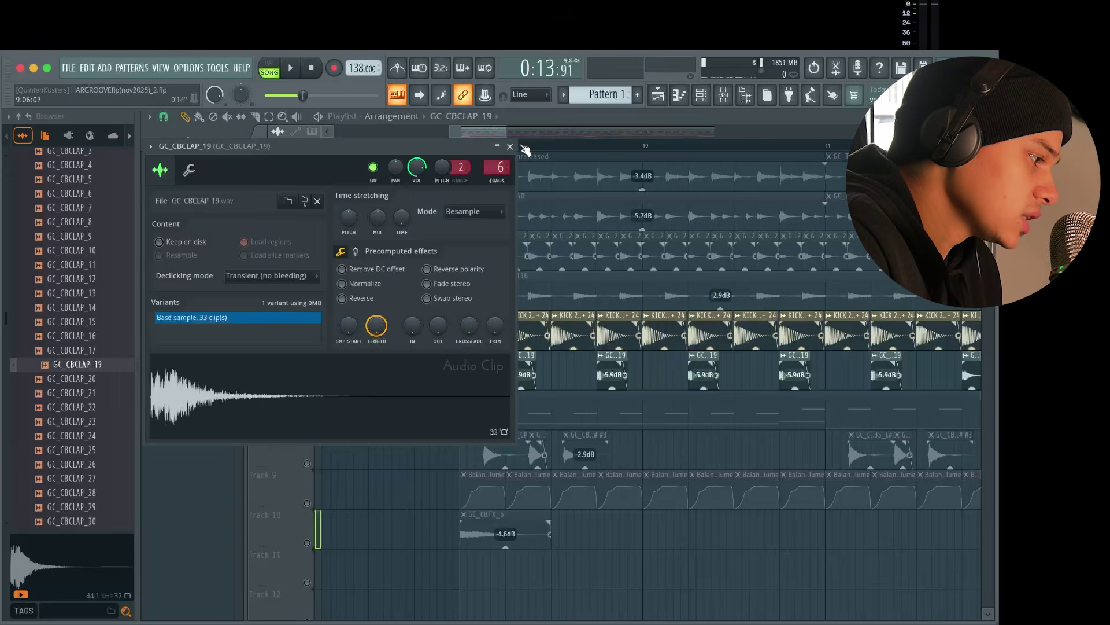
click(510, 146)
Step: Inspect the FetCB compressor on the drums bus in the mixer while playing the kick and clap
click(723, 94)
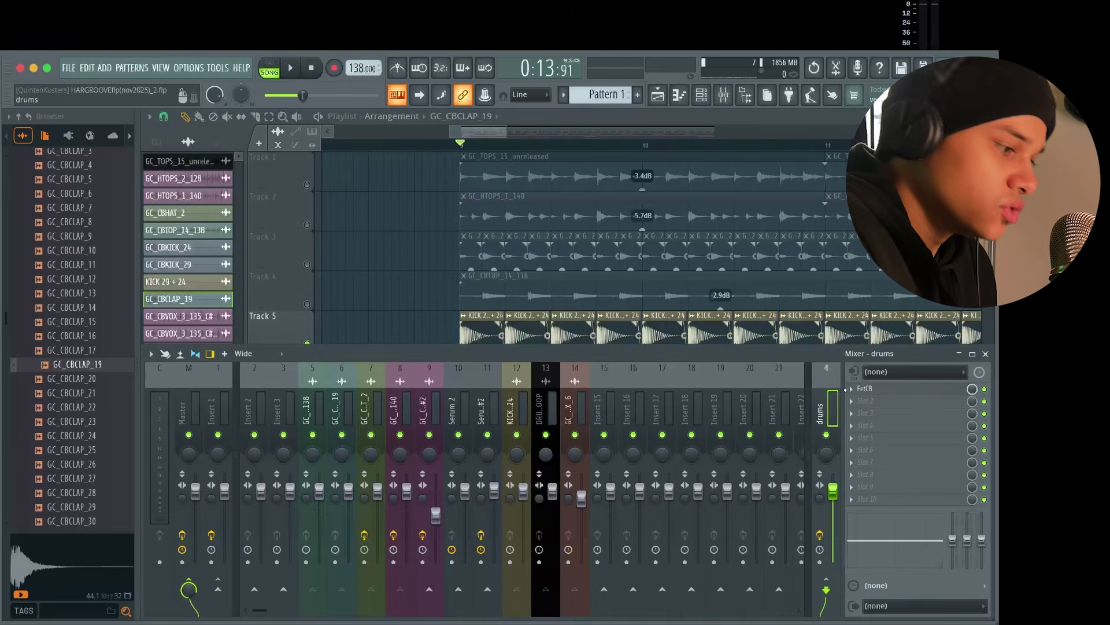
click(918, 391)
drag(342, 191, 320, 128)
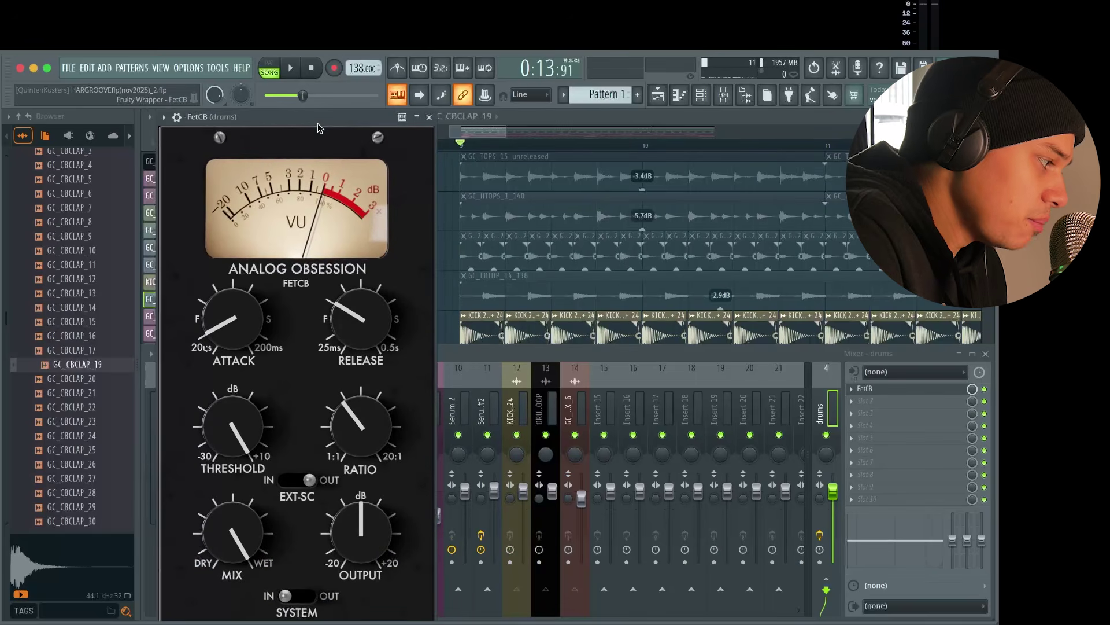
key(space)
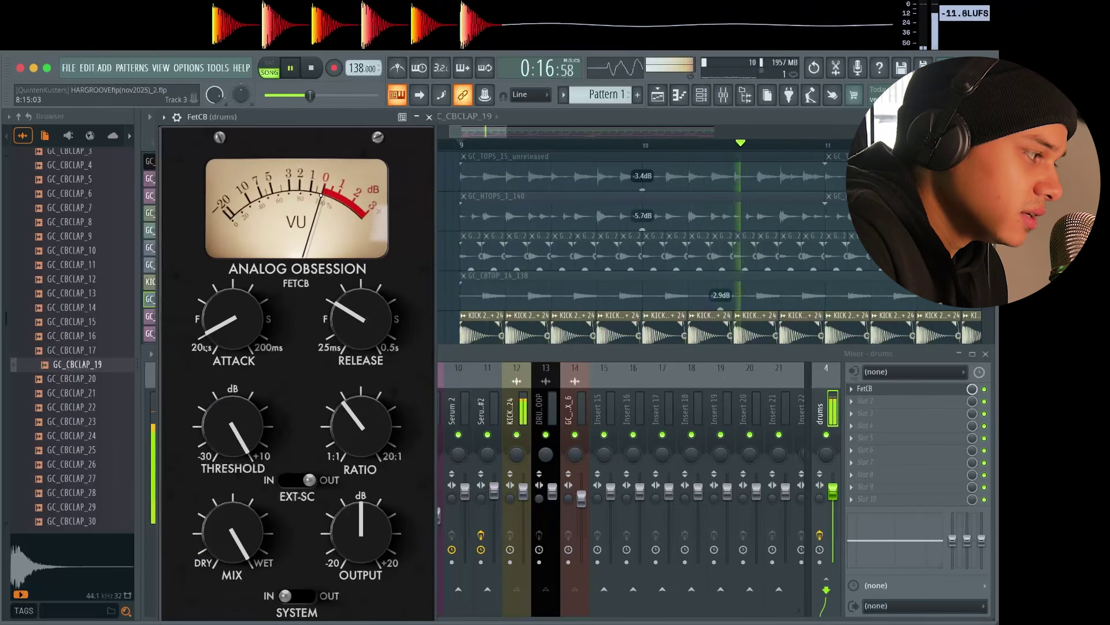
key(space)
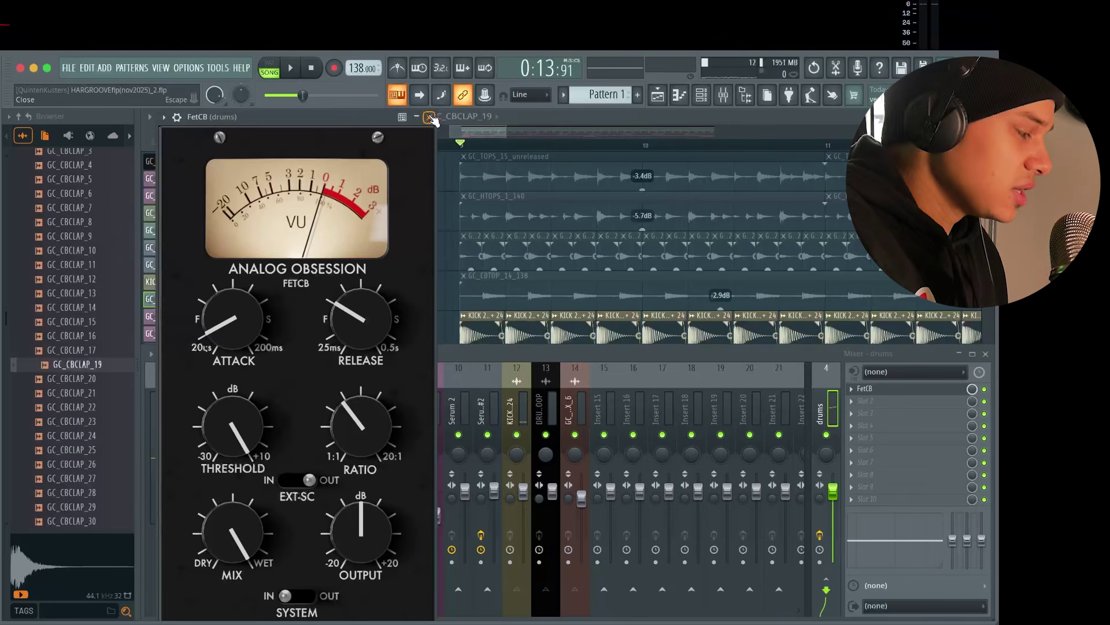
click(430, 117)
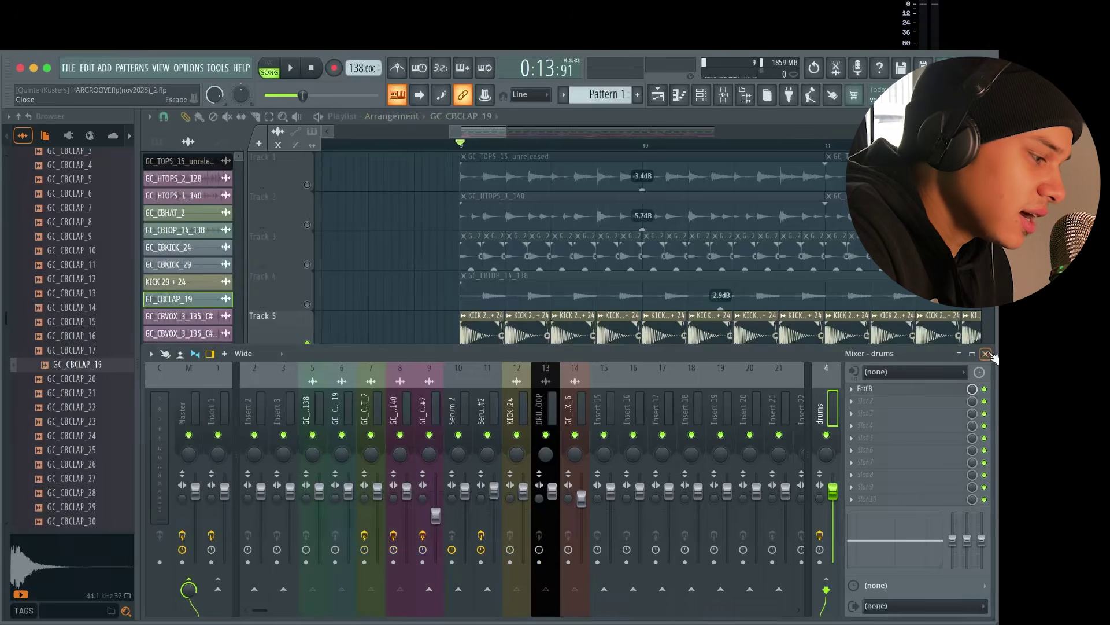
click(987, 355)
ctrl+scroll(501, 403, up, 5)
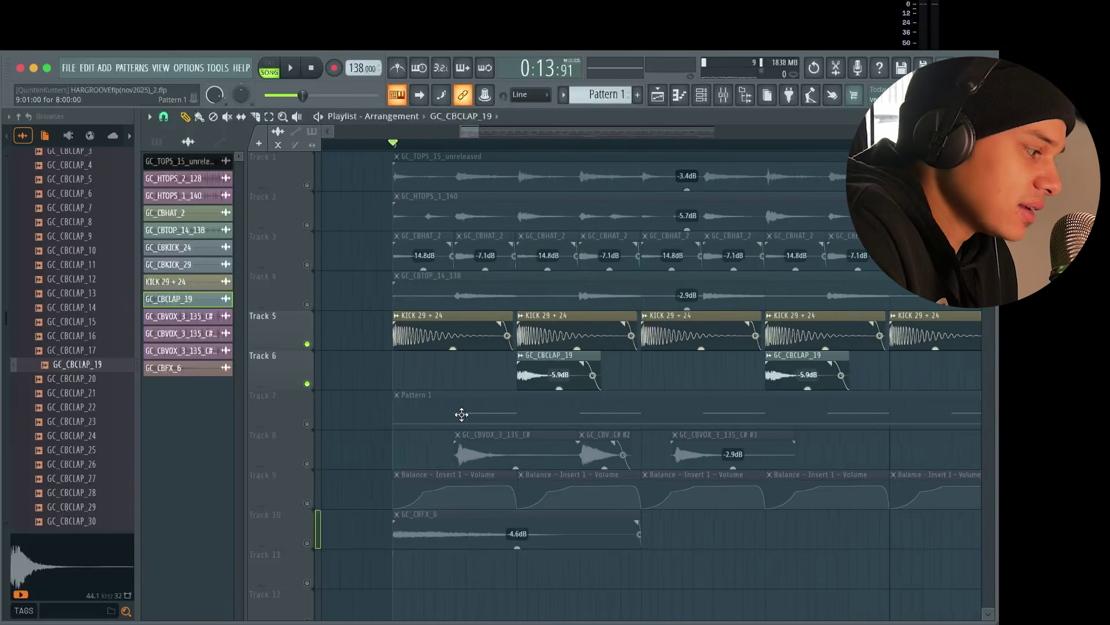
ctrl+scroll(443, 406, down, 2)
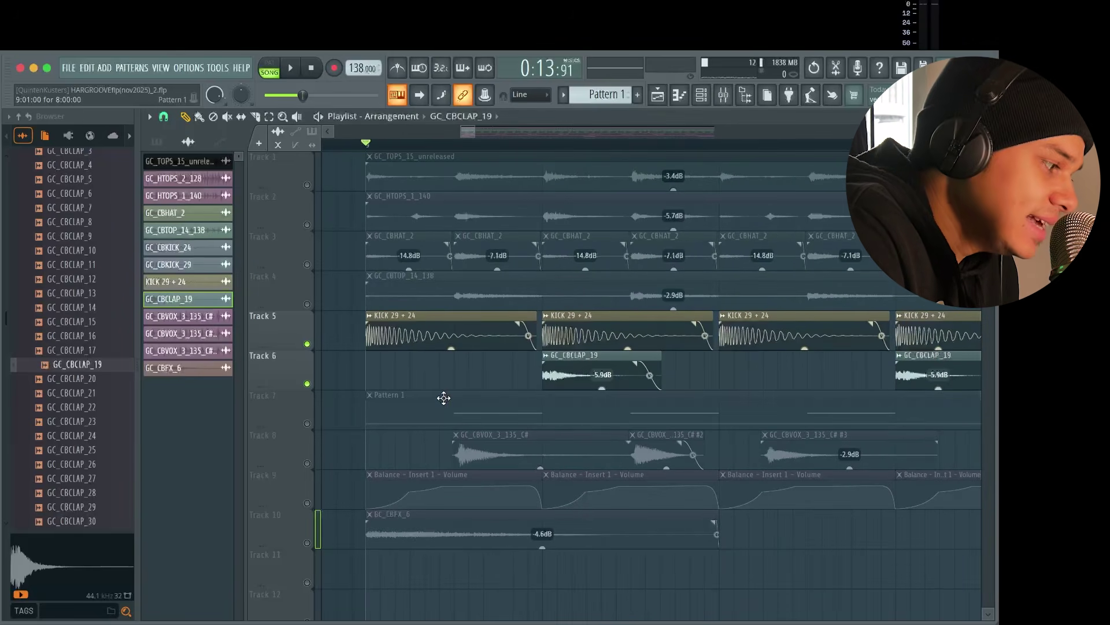
scroll(393, 387, down, 4)
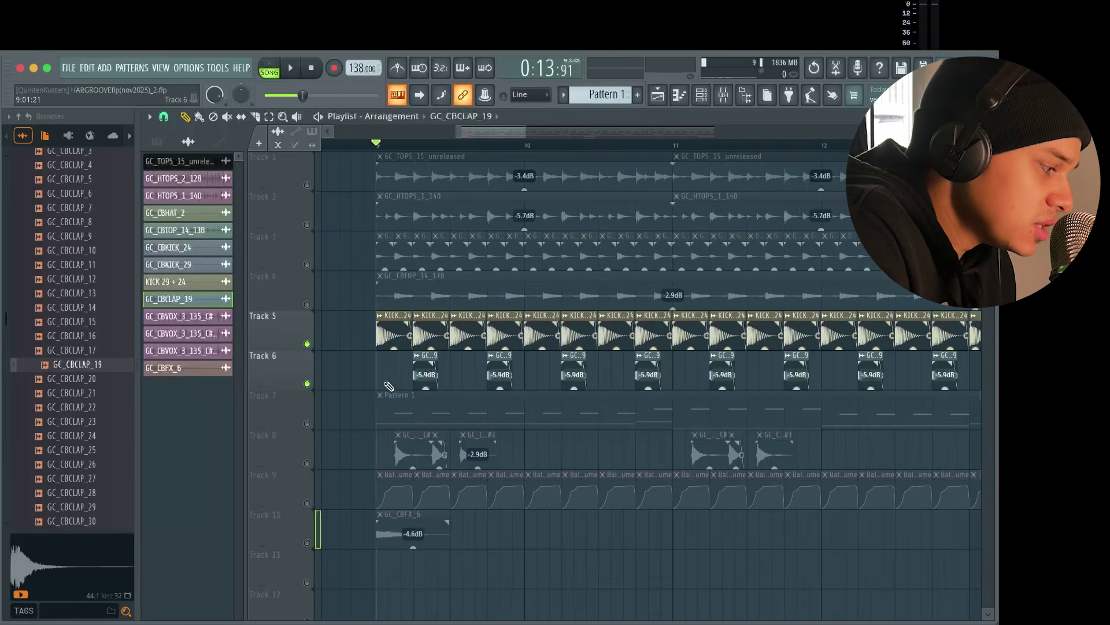
Step: Solo the GC_CBHAT_2 hats on Track 3 and play them on their own
ctrl+scroll(390, 386, up, 4)
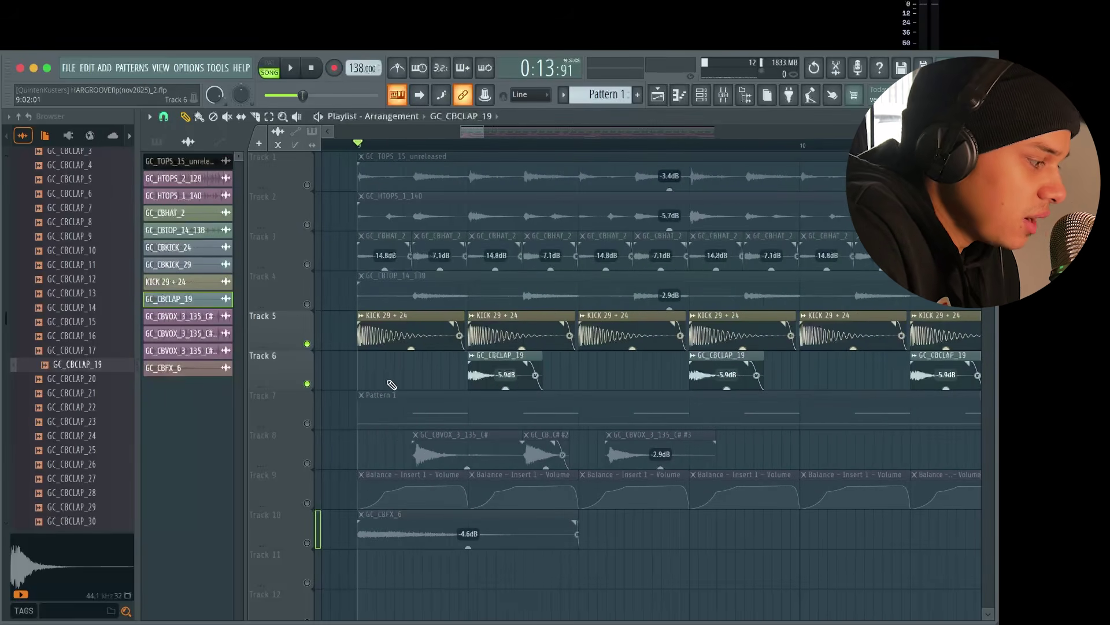
click(310, 266)
key(space)
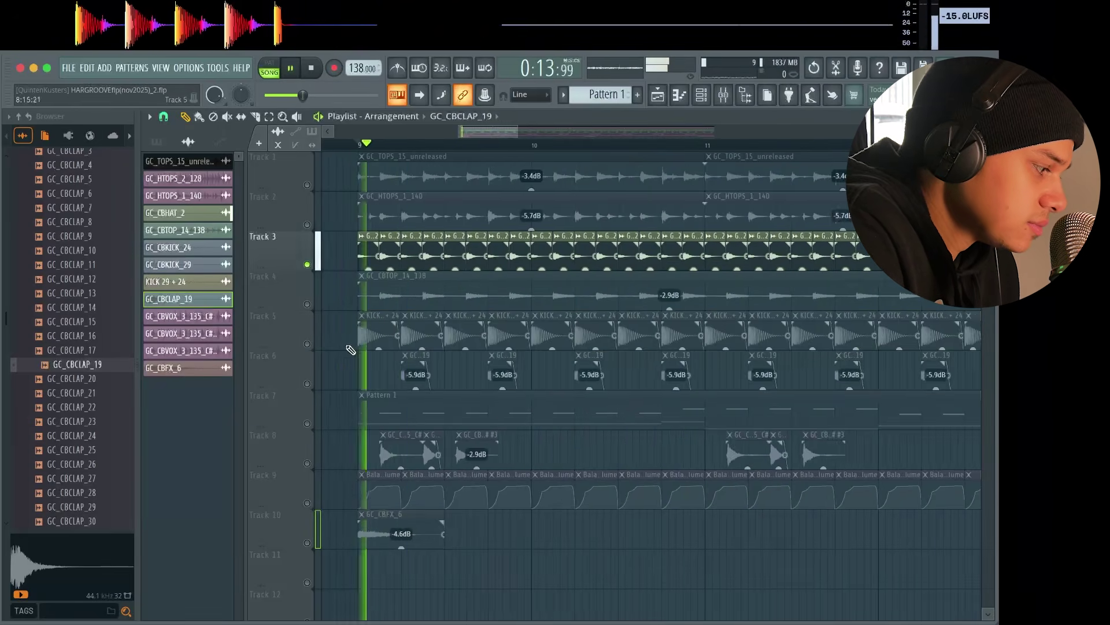
ctrl+scroll(381, 347, down, 2)
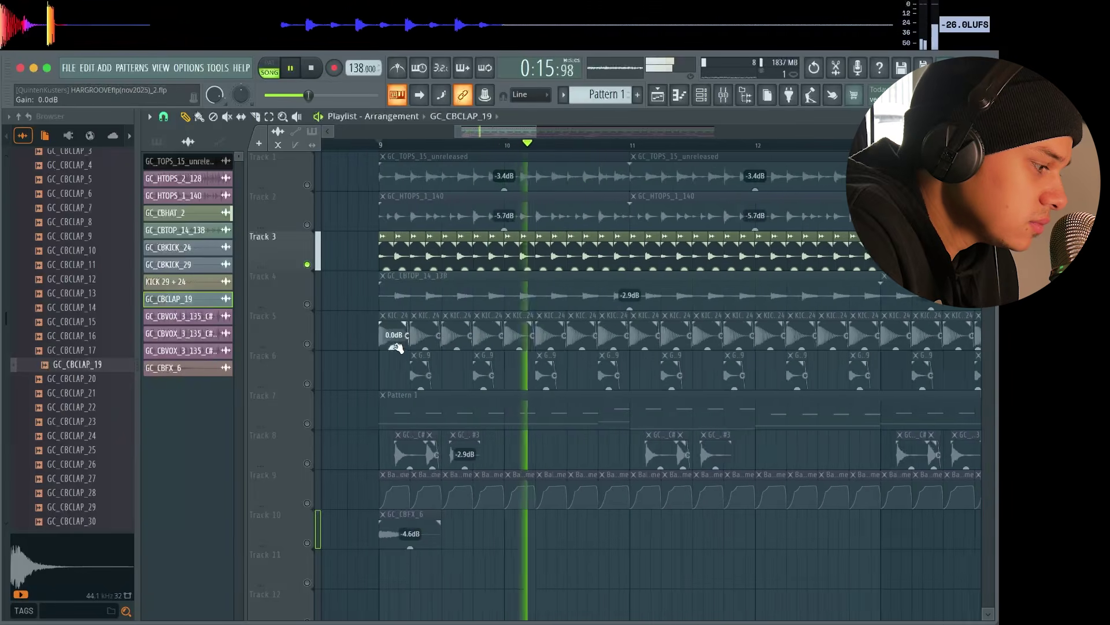
key(space)
Step: Mute the -14.8 dB hat clips on Track 3 and play only the louder offbeat hats
scroll(387, 276, up, 3)
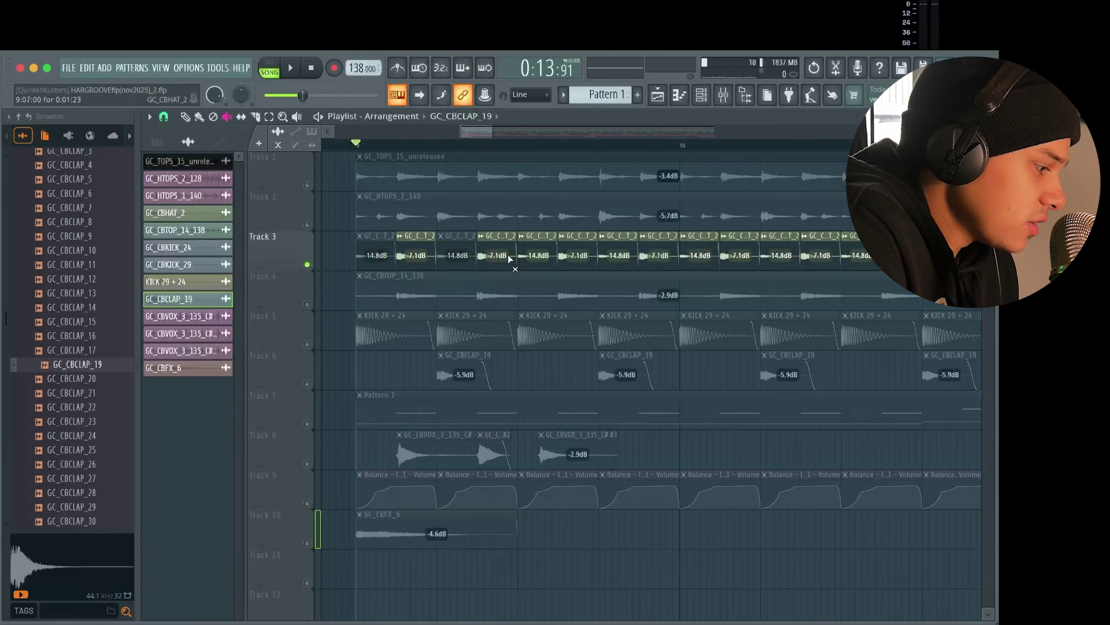
key(space)
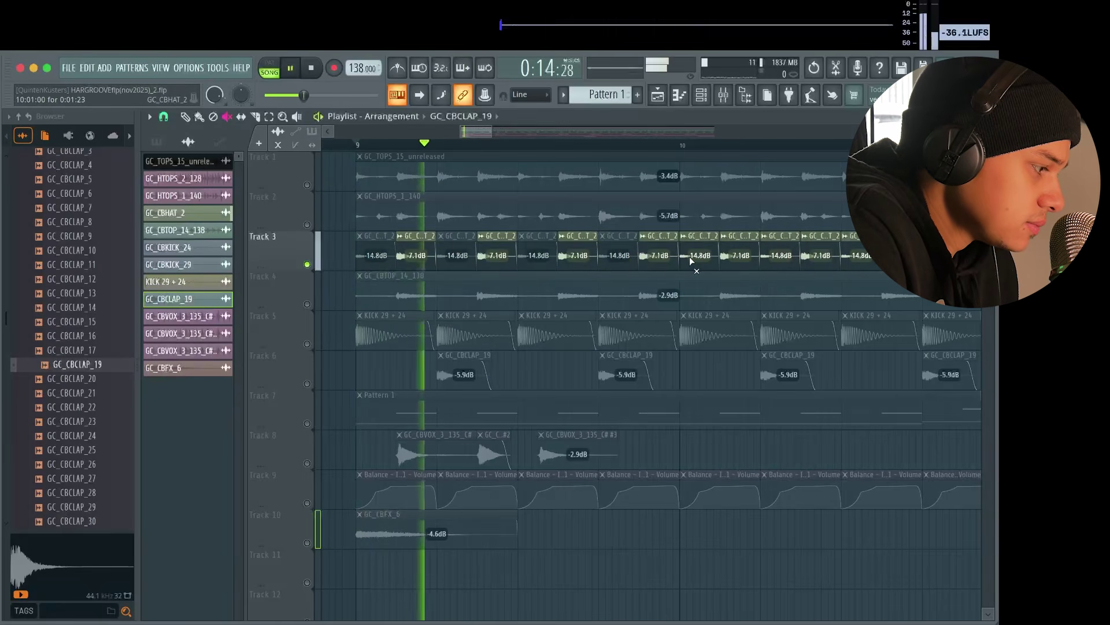
key(space)
Step: Enable the kick on Track 5 and the clap on Track 6, unmute the -14.8 dB hats and play the three layers together
click(307, 343)
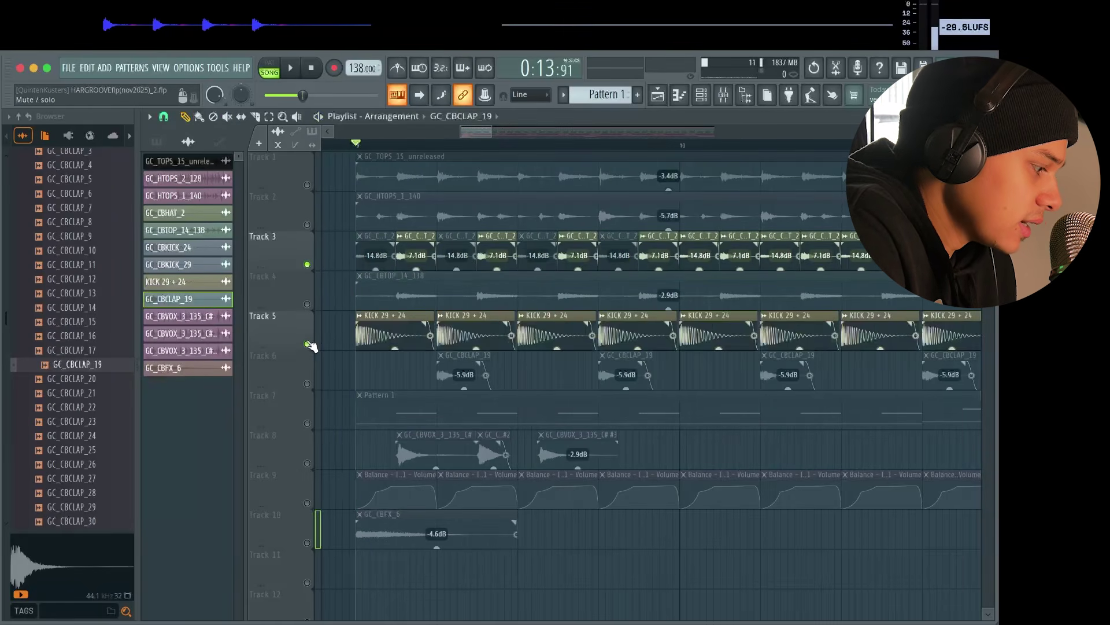
click(307, 384)
key(space)
key(space)
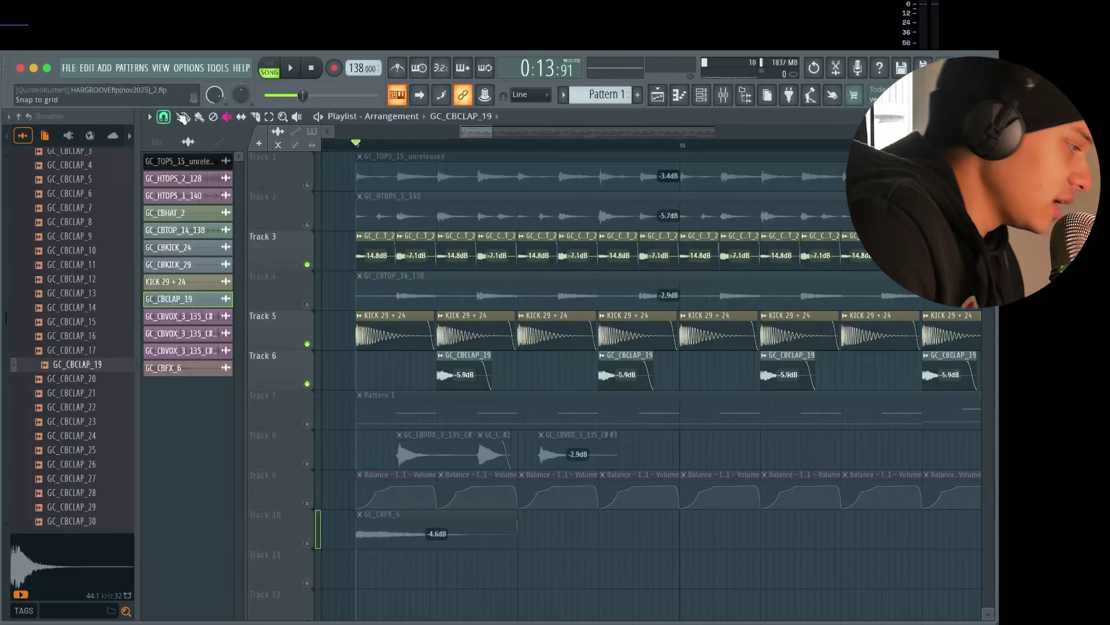
click(183, 117)
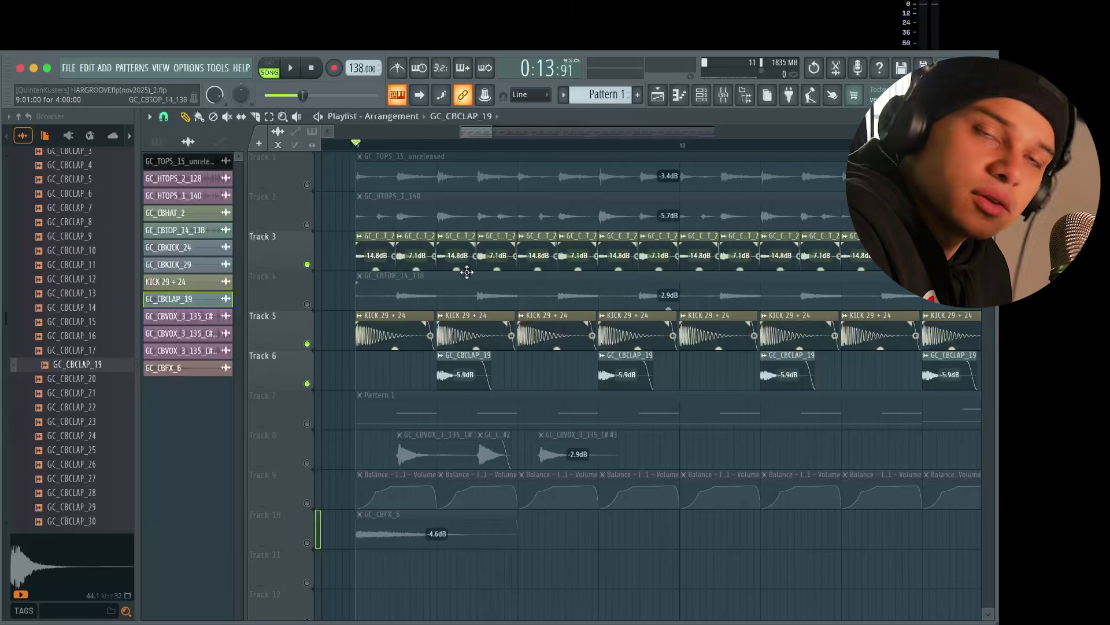
key(space)
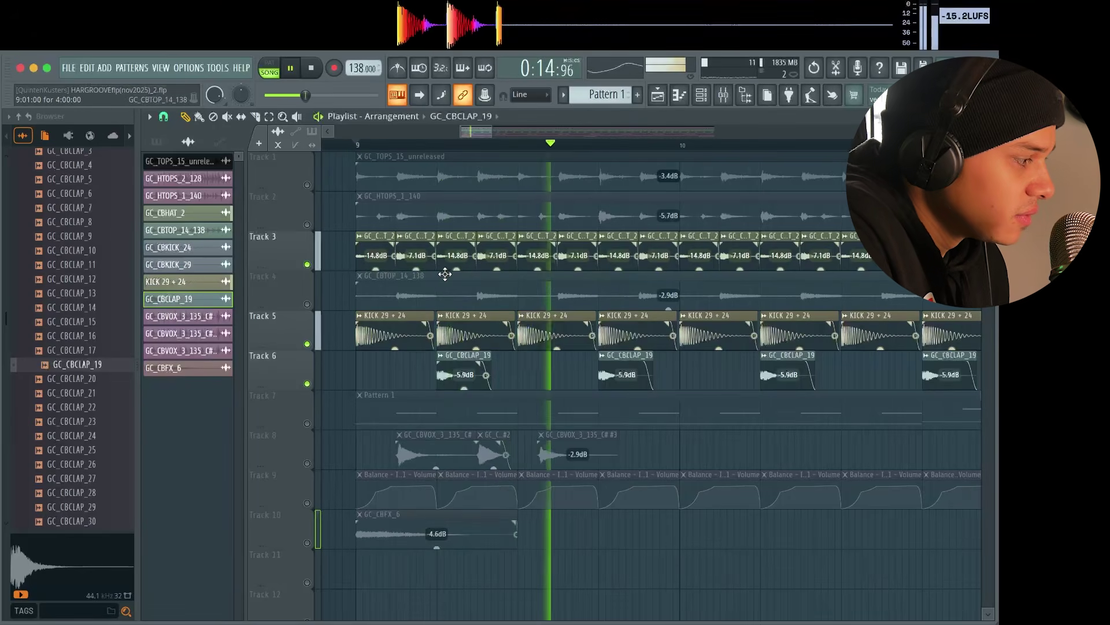
key(space)
Step: Play the kick, clap and hats while checking the FetCB compressor on the drums bus in the mixer
key(F9)
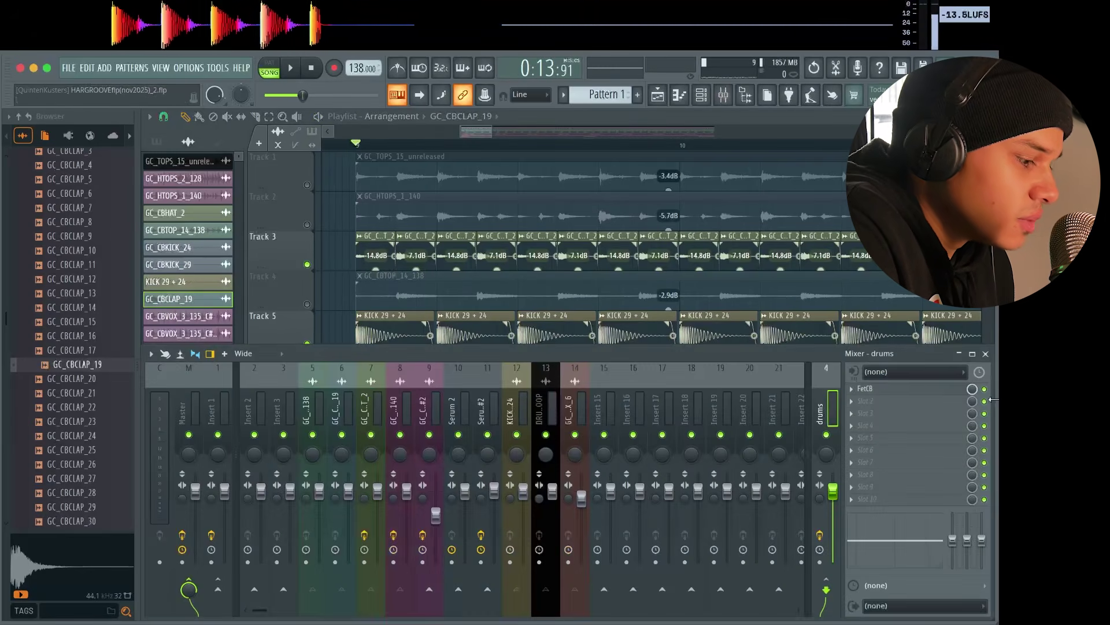
key(space)
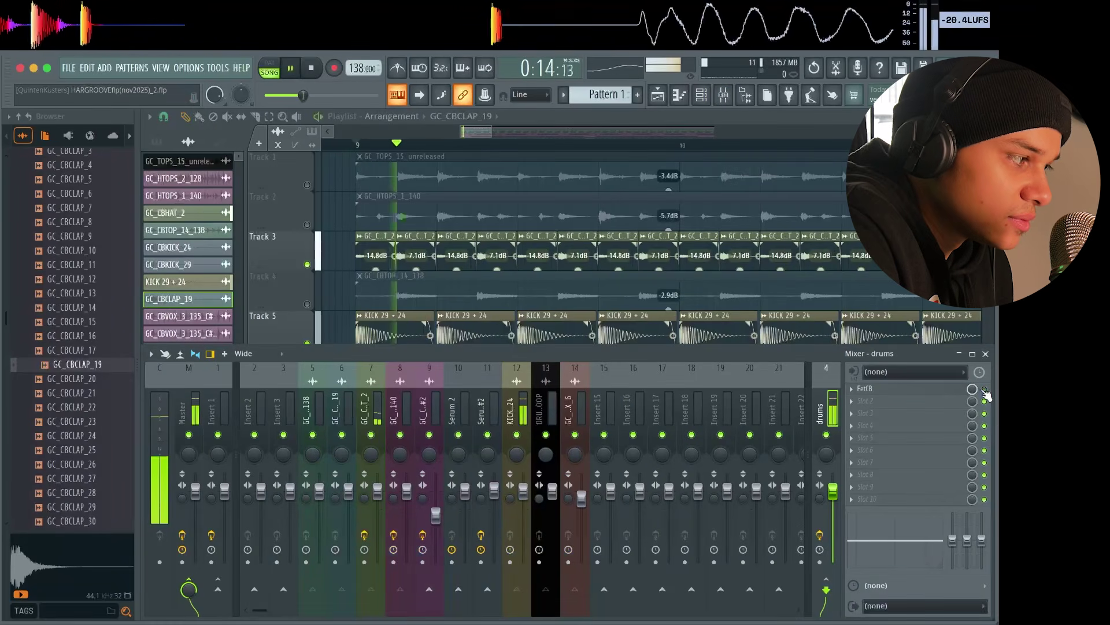
key(space)
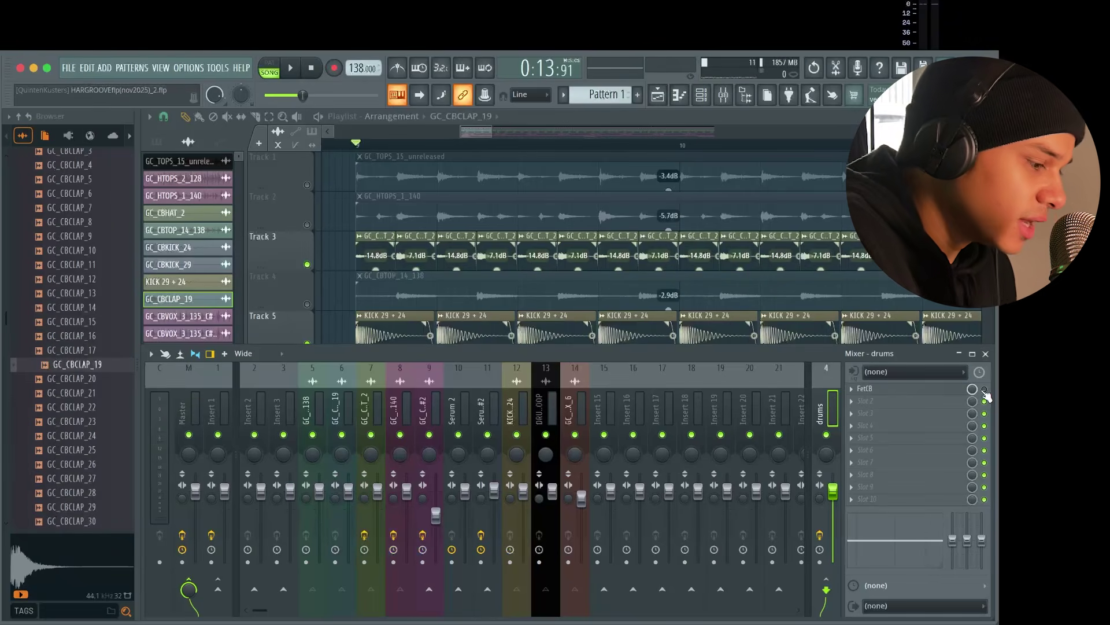
click(986, 354)
Step: Play the combined hats, kick and clap again from bar 9 in the playlist
scroll(485, 397, down, 3)
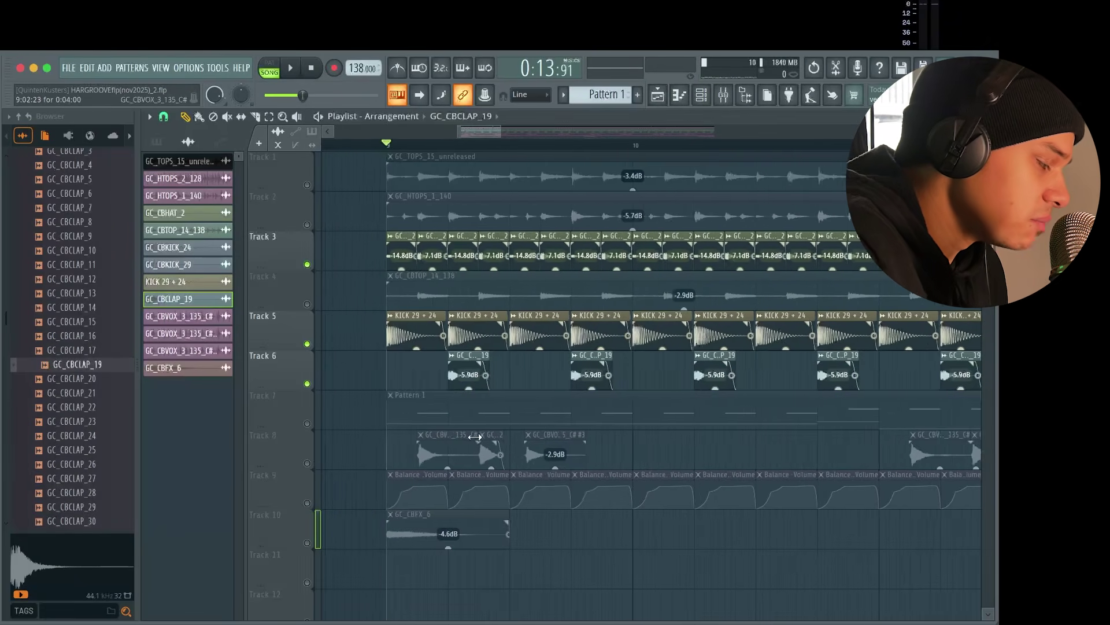
key(space)
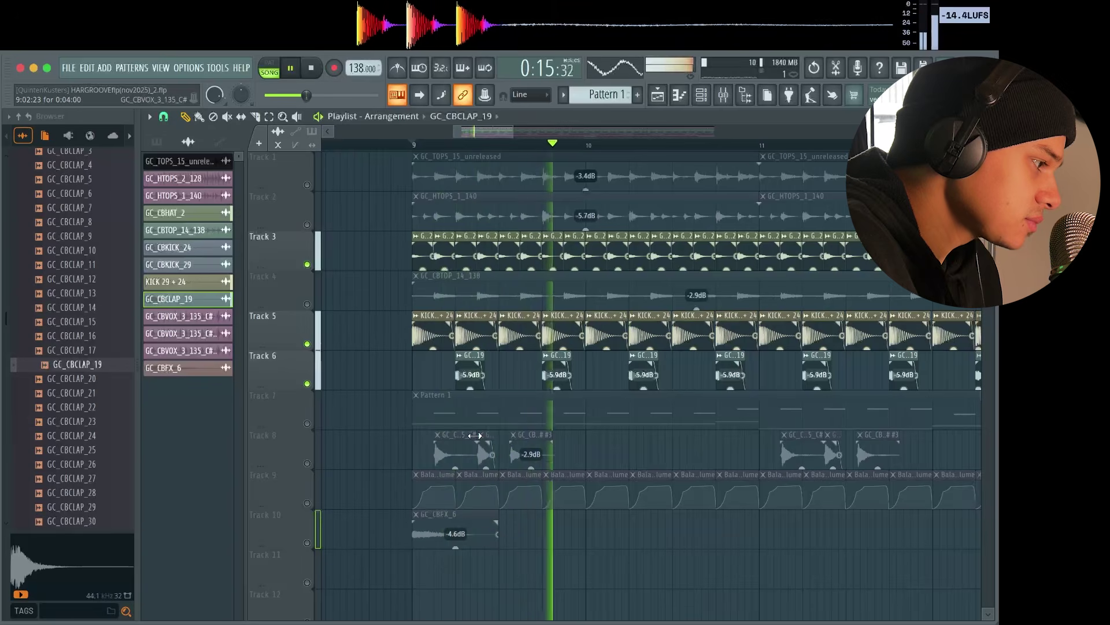
key(space)
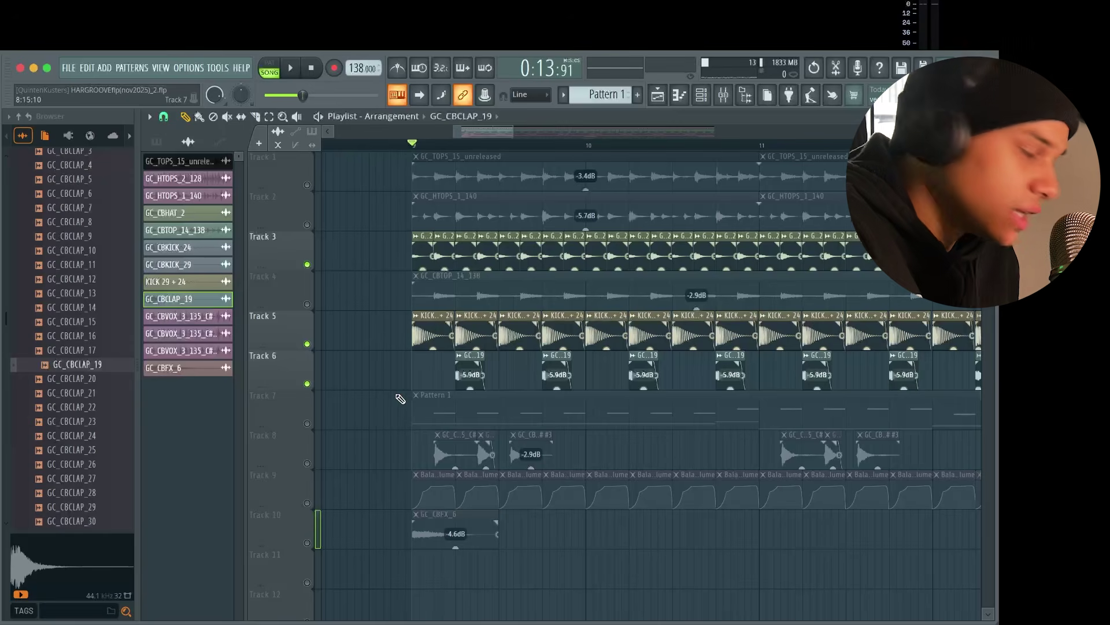
Step: Check the drums bus in the mixer and pick the first GC_CBHAT_2 clip on Track 3
click(723, 95)
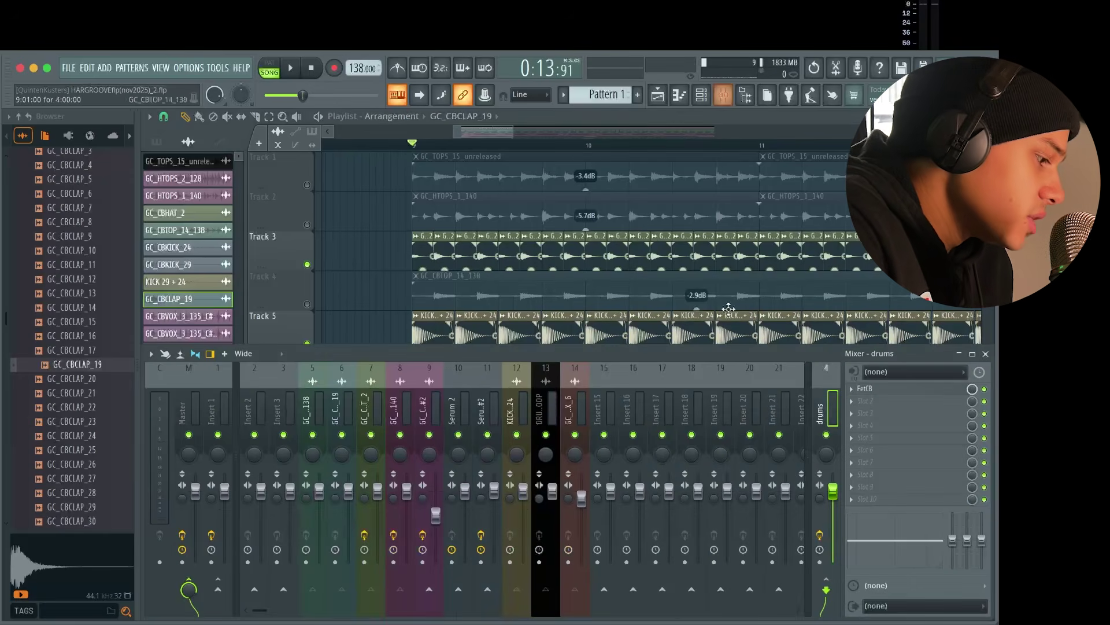
click(986, 353)
scroll(421, 277, up, 5)
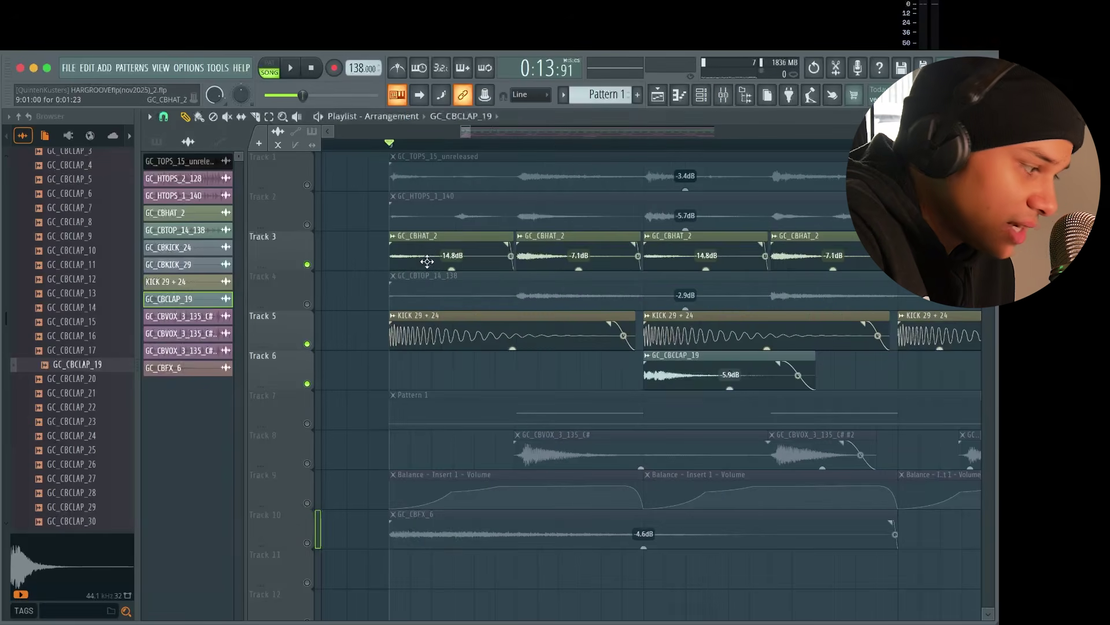
click(428, 250)
scroll(426, 247, down, 5)
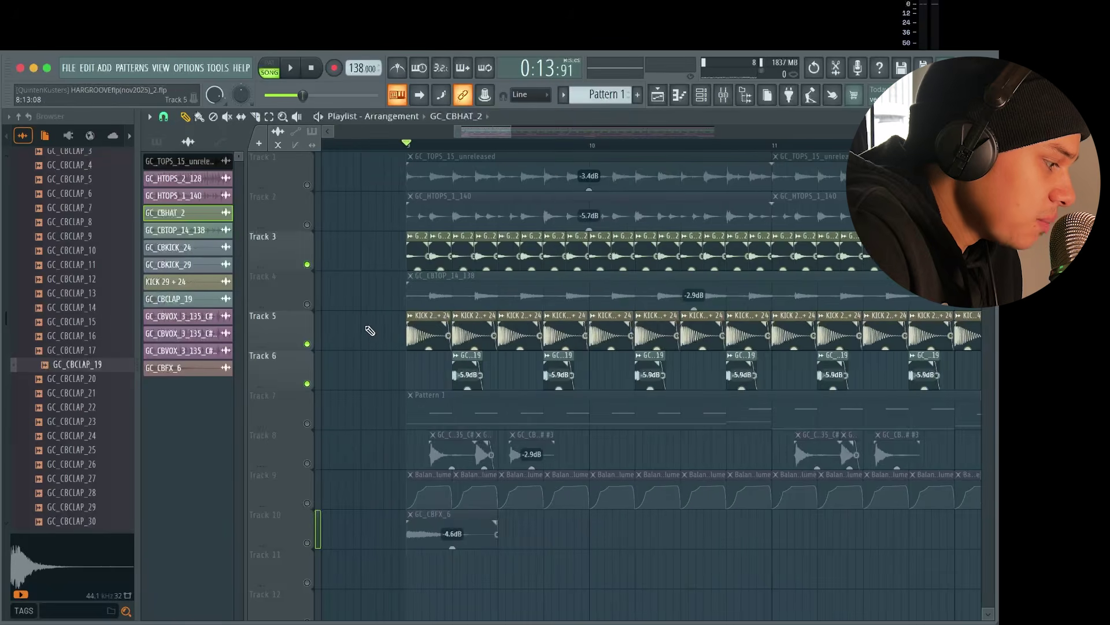
Step: Solo the GC_CBTOP_14_138 loop on Track 4 and play it alone
scroll(347, 318, left, 2)
right_click(315, 303)
scroll(396, 367, down, 4)
key(space)
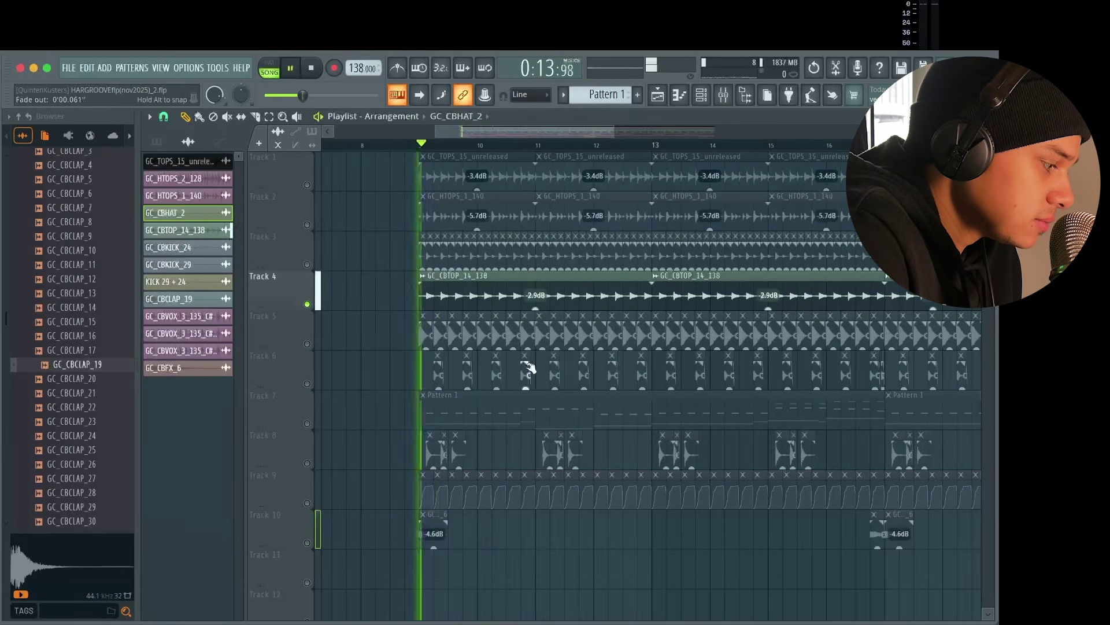
scroll(427, 360, up, 3)
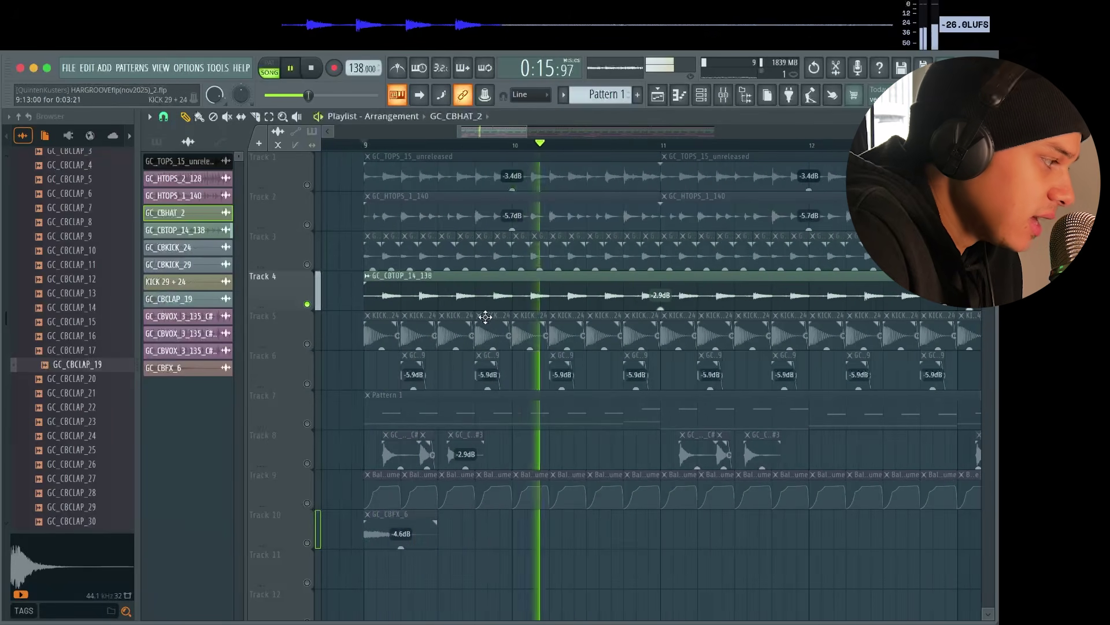
key(space)
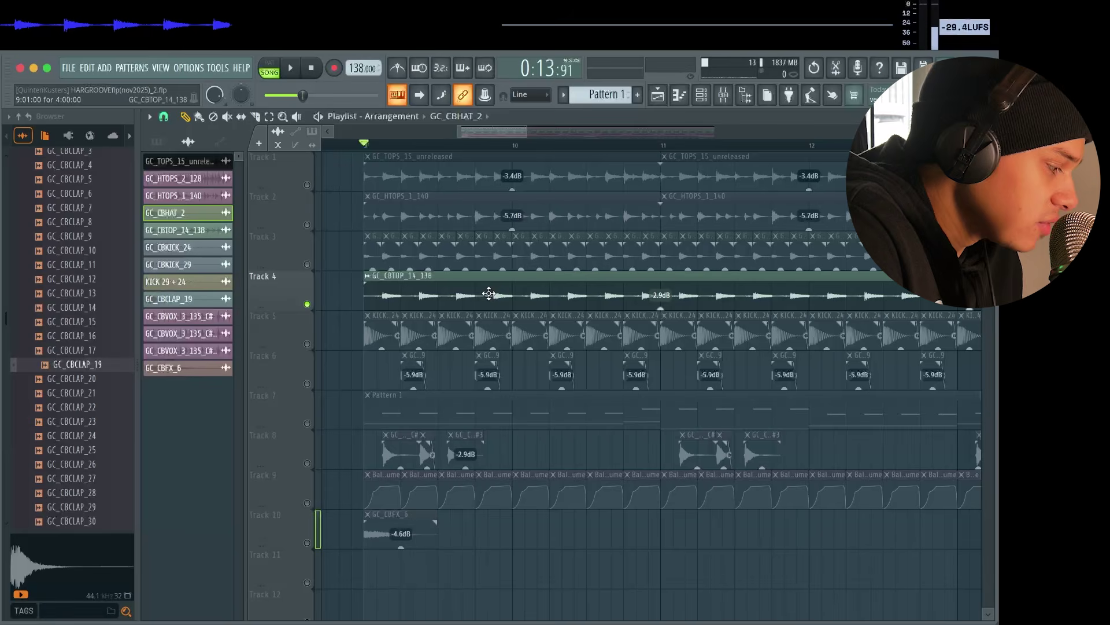
Step: Play the hats on Track 3 alongside the GC_CBTOP_14_138 loop, and disable Track 3 to compare
click(307, 265)
scroll(423, 341, down, 2)
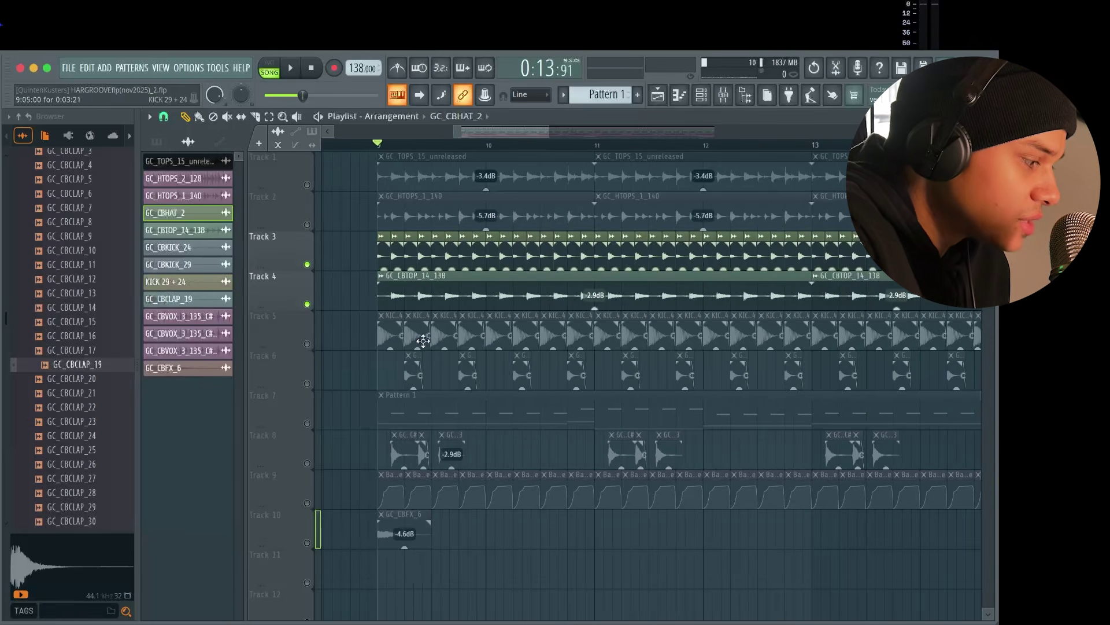
key(space)
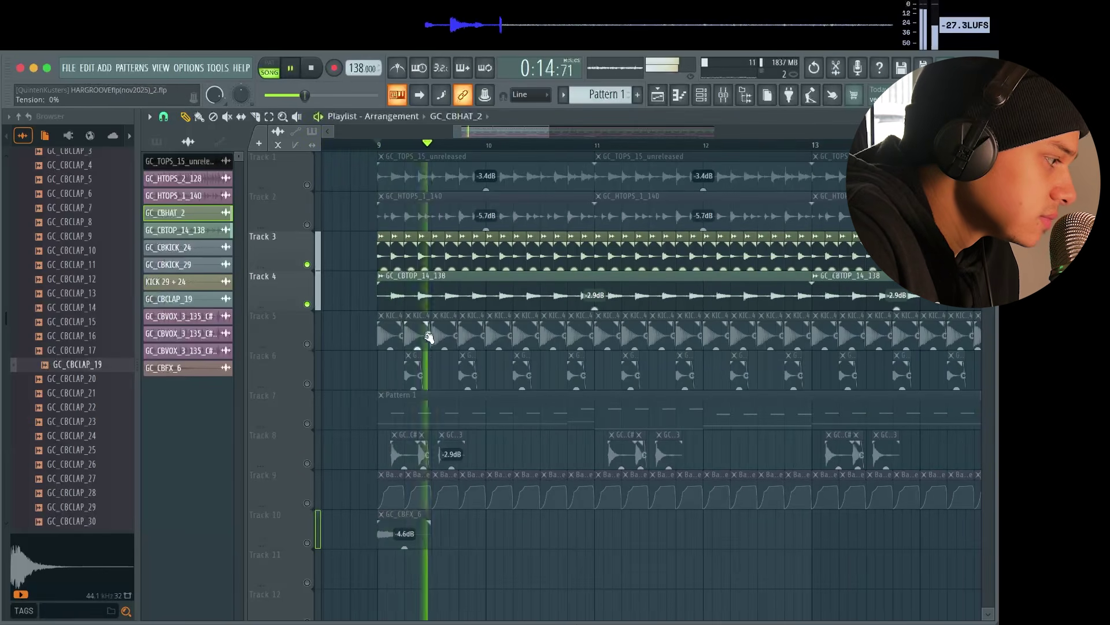
click(307, 265)
key(space)
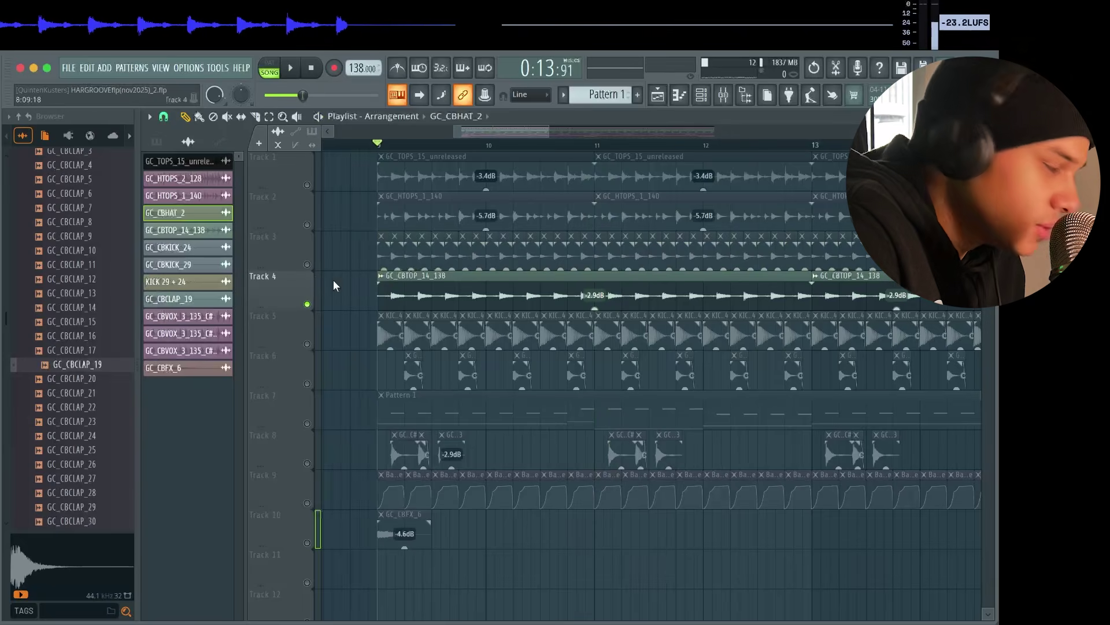
Step: Solo the hats on Track 3 and select their GC_CBHAT_2 insert in the mixer
key(F9)
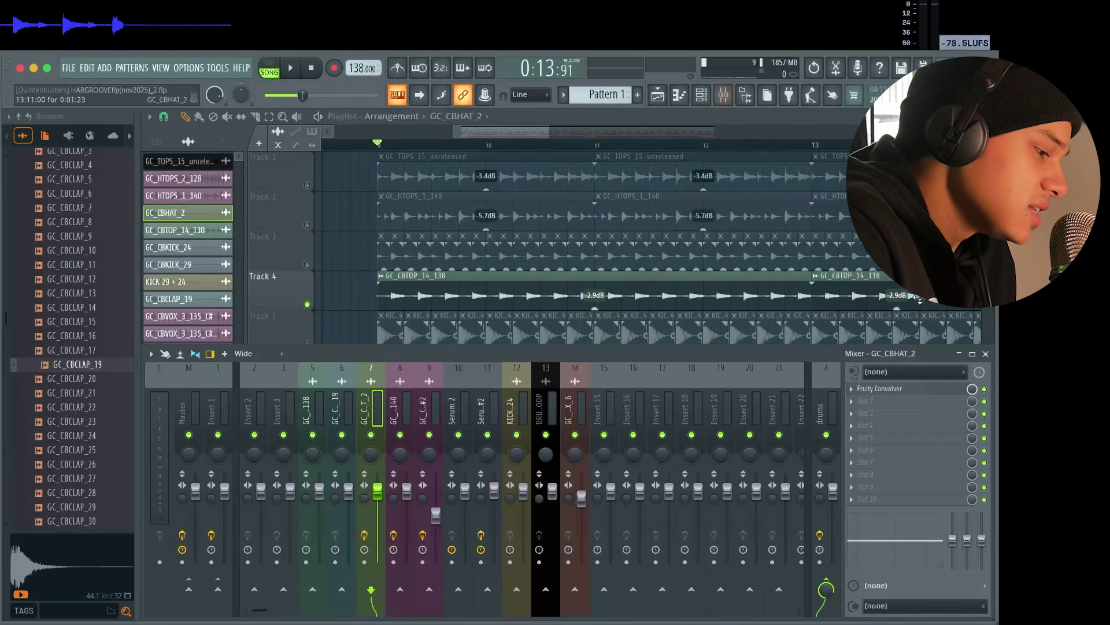
click(986, 354)
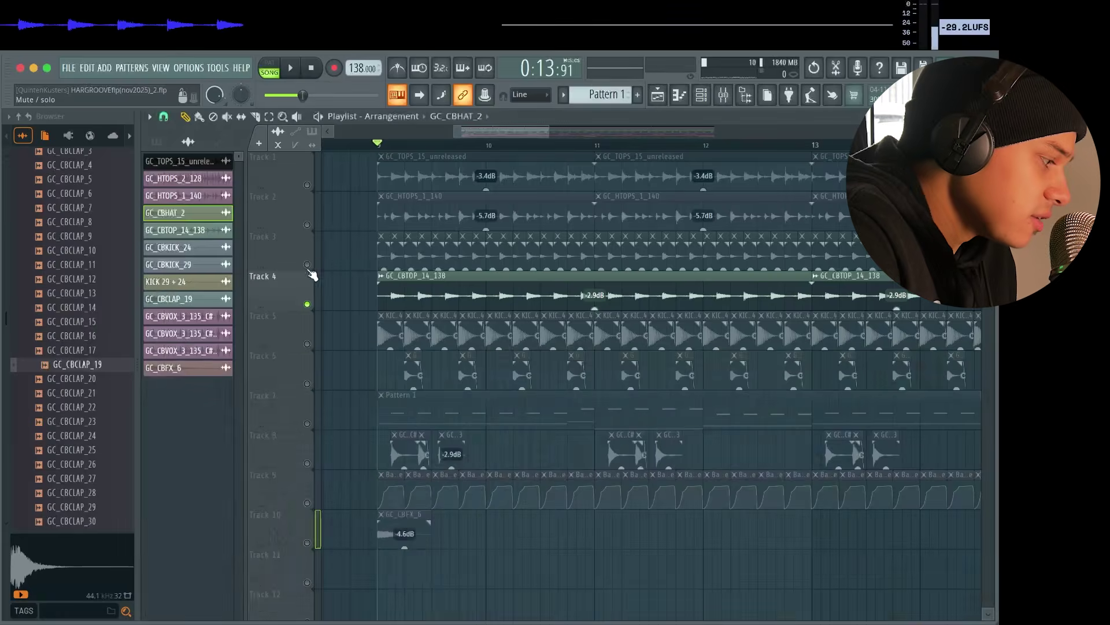
click(308, 264)
click(723, 95)
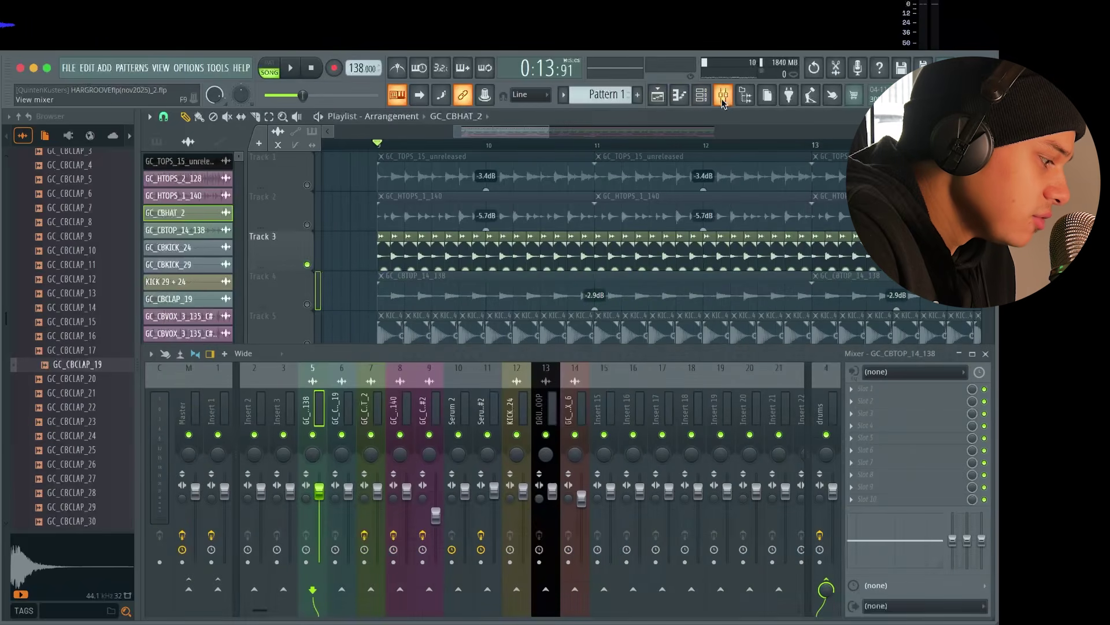
click(377, 408)
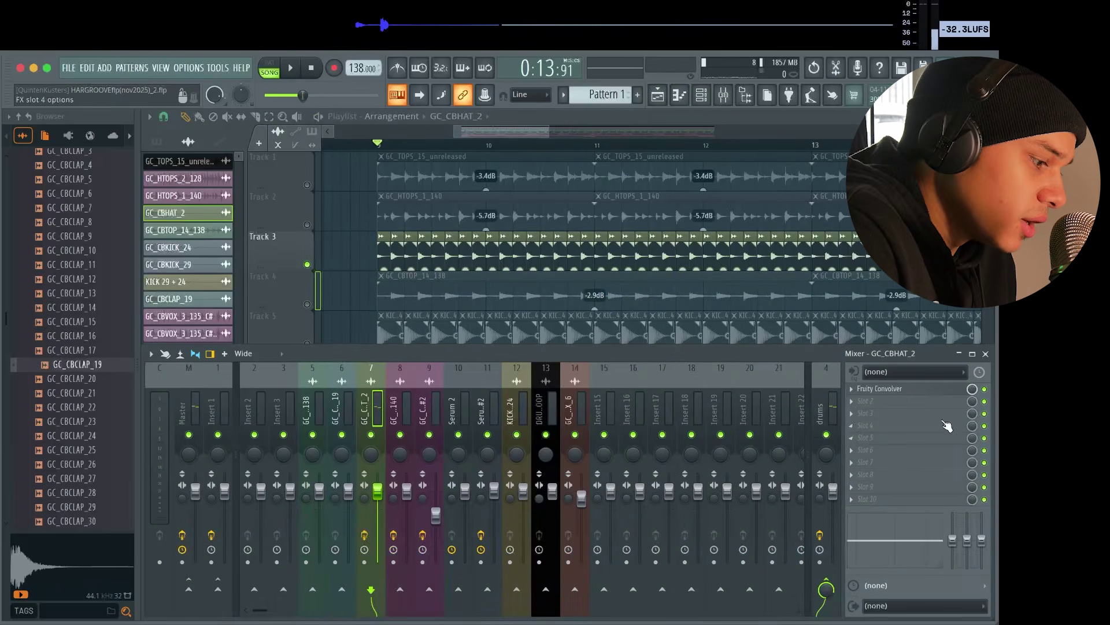
Step: Open Fruity Convolver on the GC_CBHAT_2 insert and move the peak point of its impulse envelope earlier while the hats play
click(885, 389)
drag(405, 147, 480, 131)
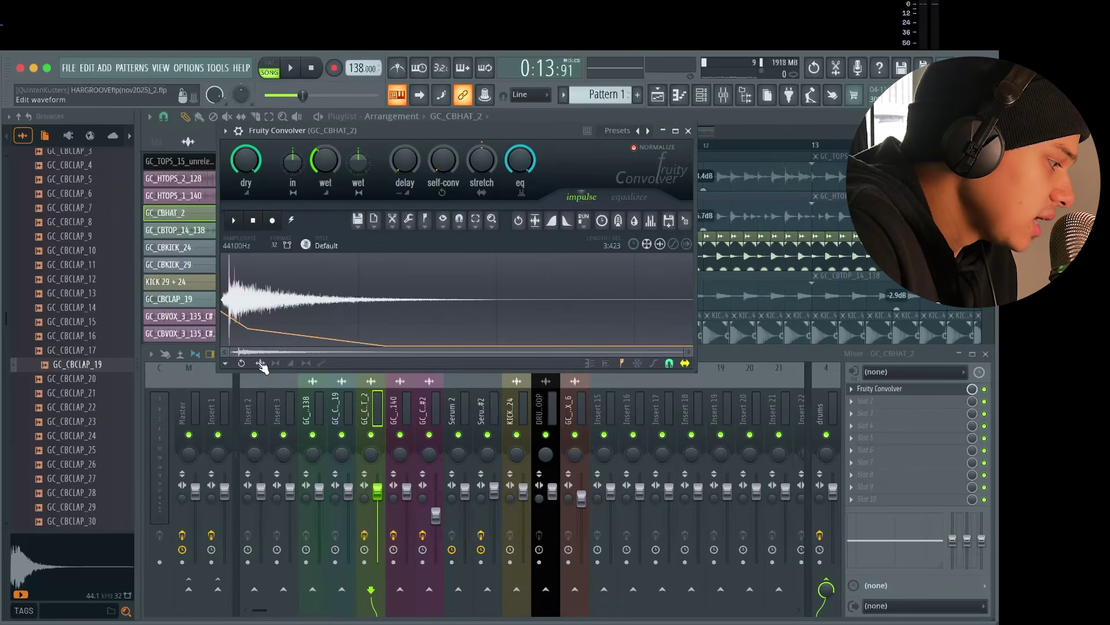
click(293, 363)
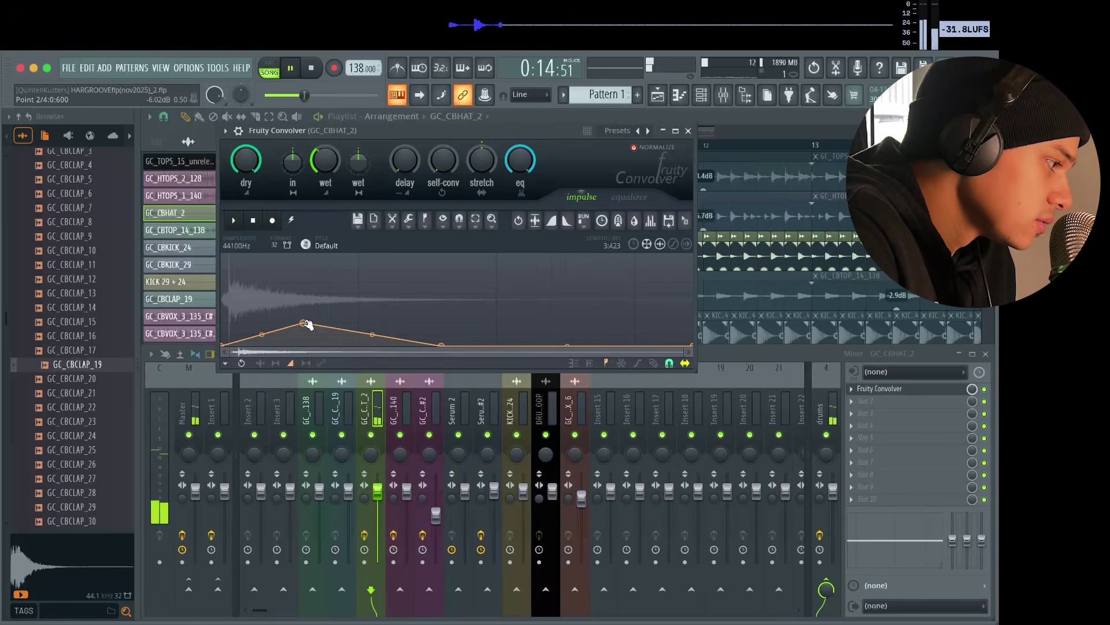
drag(305, 323, 265, 327)
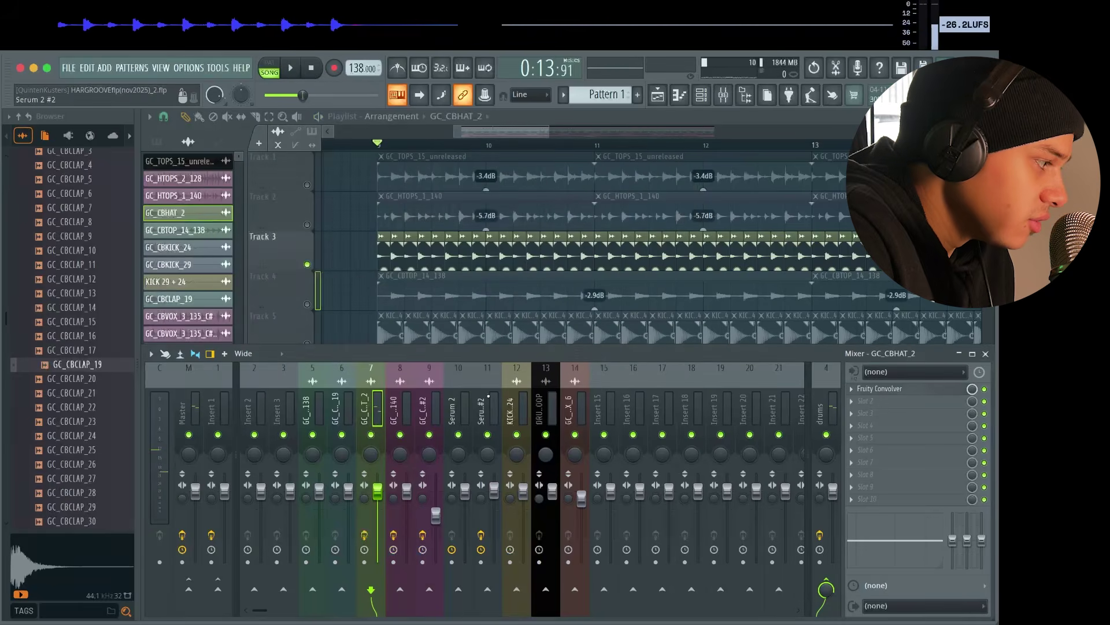
Step: Enable the GC_CBTOP_14_138 loop on Track 4, close the mixer and play it together with the hats
click(307, 304)
key(F9)
key(space)
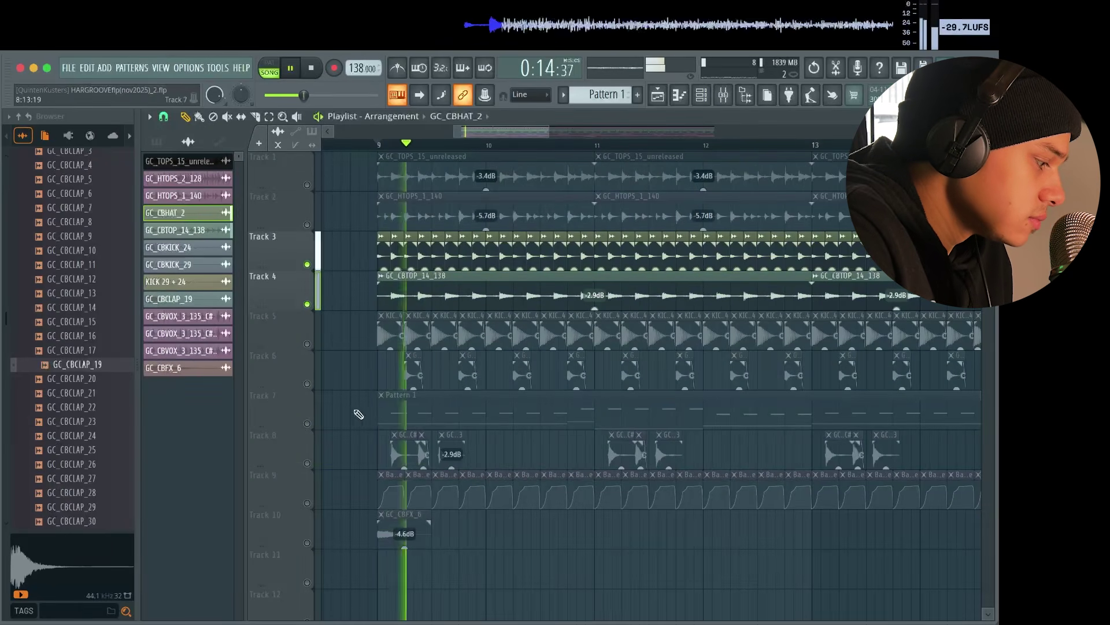
key(space)
Step: Enable the clap on Track 6 and the kick on Track 5, and play all four drum layers together
click(307, 383)
key(space)
click(316, 347)
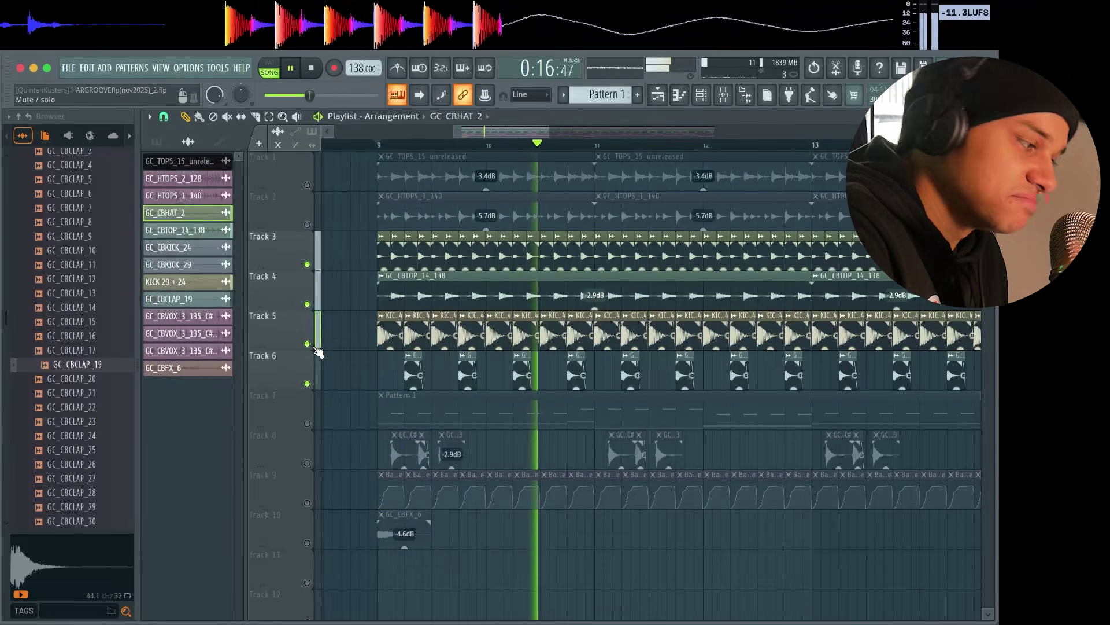
key(space)
Step: Mute the kick, clap, top loop and hats on Tracks 3 to 6
click(308, 344)
click(307, 383)
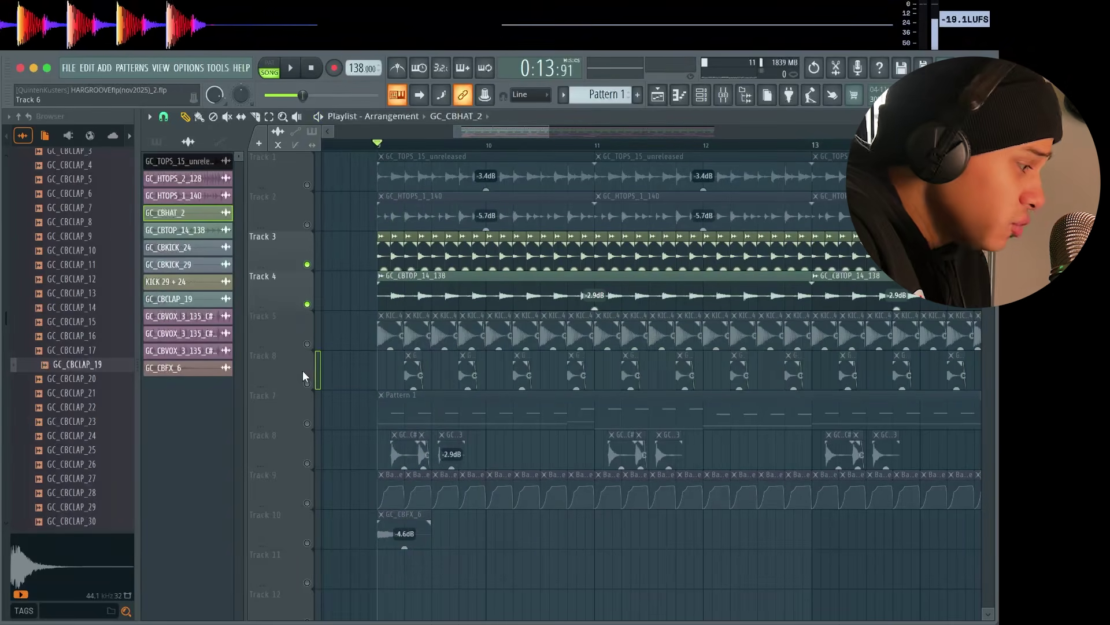
click(307, 304)
click(308, 264)
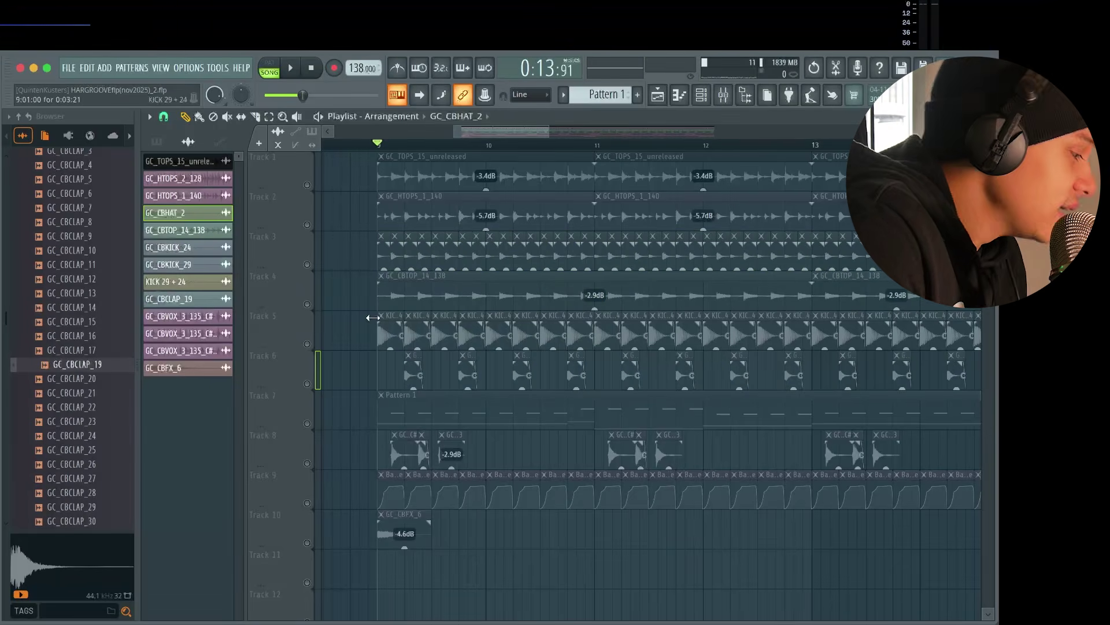
Step: Enable the GC_HTOPS_1_140 loop on Track 2, check its audio clip settings and close them
click(308, 225)
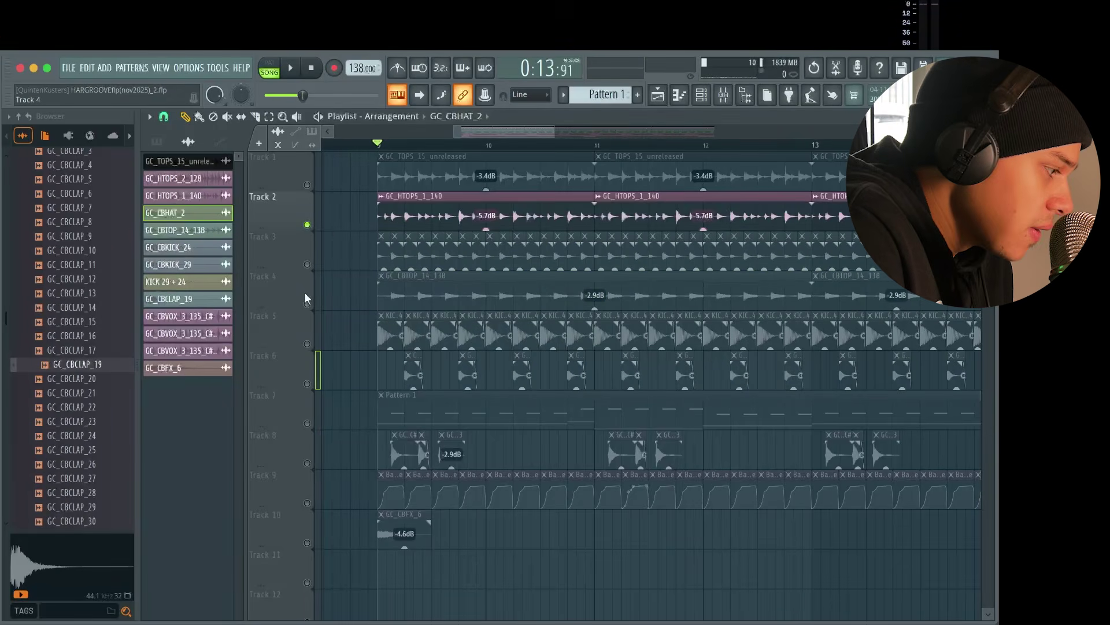
scroll(335, 277, up, 5)
double_click(443, 230)
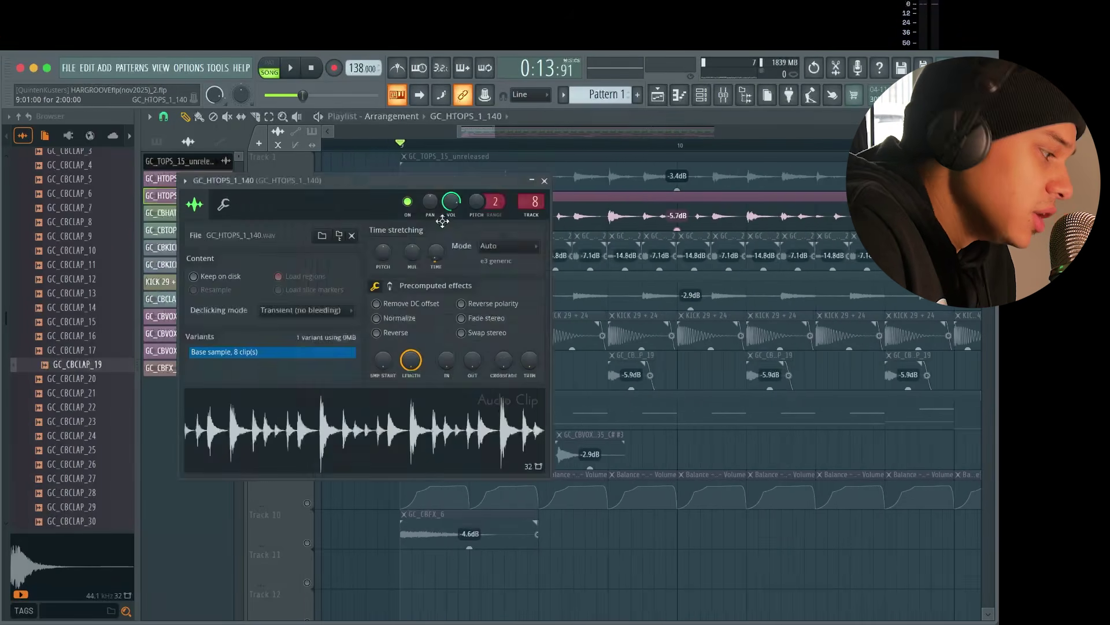
click(544, 181)
Step: Browse the HALLOWS sample pack's TOPS (LOOPS) folder, preview the GC_HTOPS_3_138 loop and collapse the pack
scroll(120, 370, up, 8)
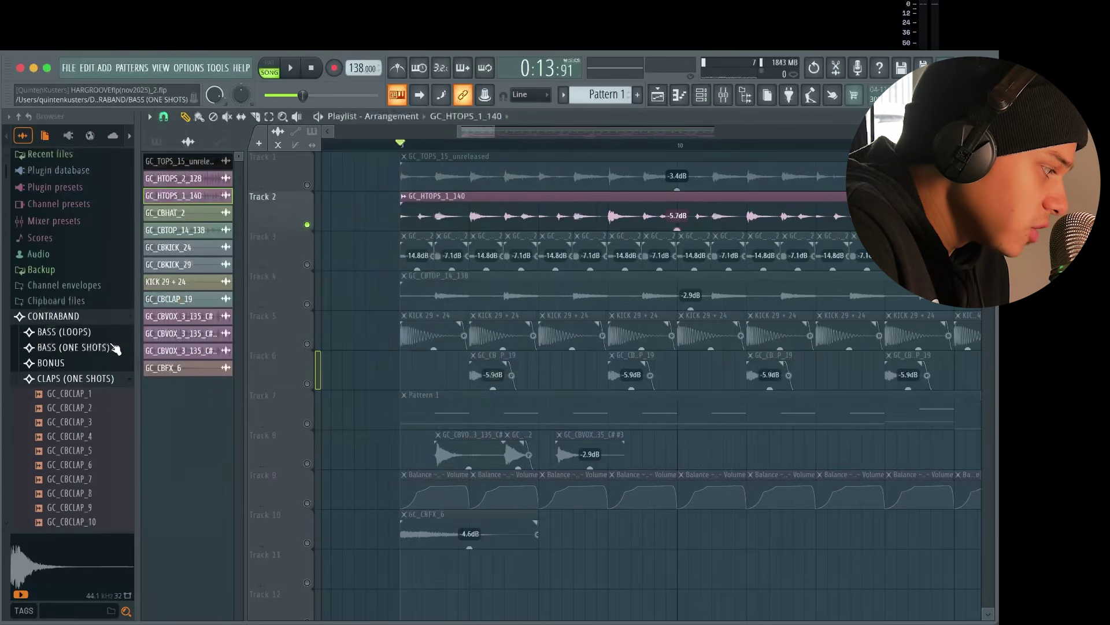
click(91, 338)
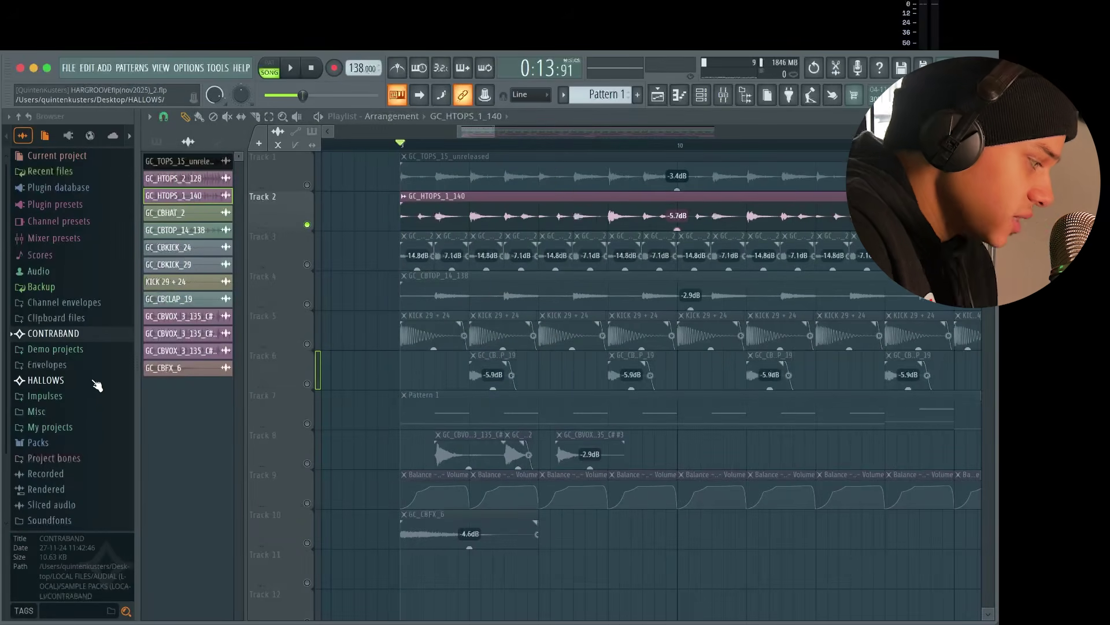
click(97, 382)
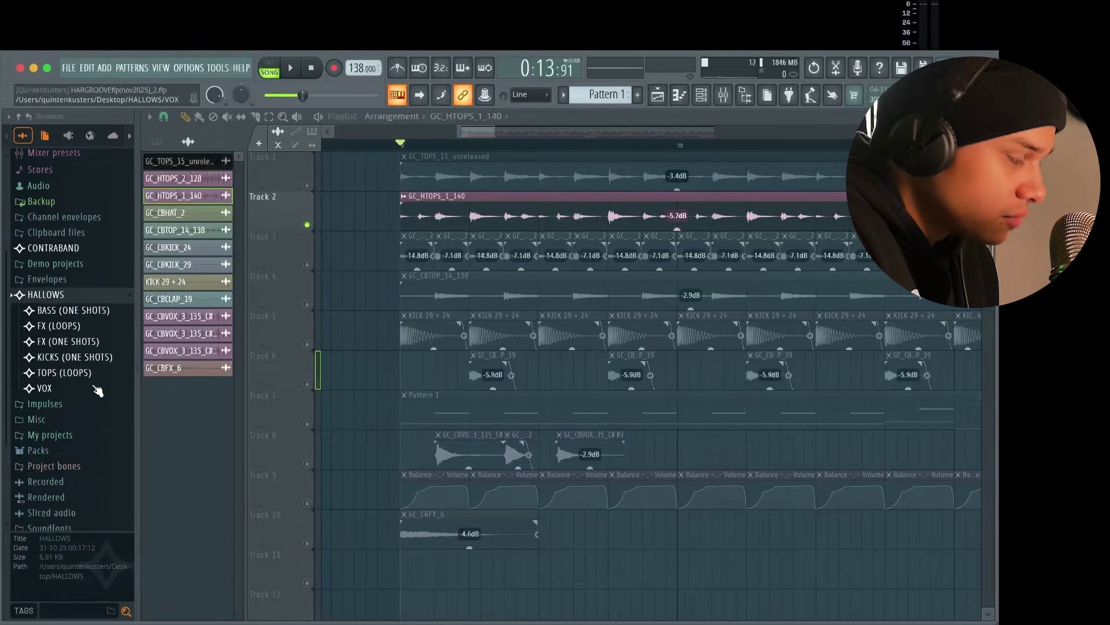
click(81, 373)
click(91, 346)
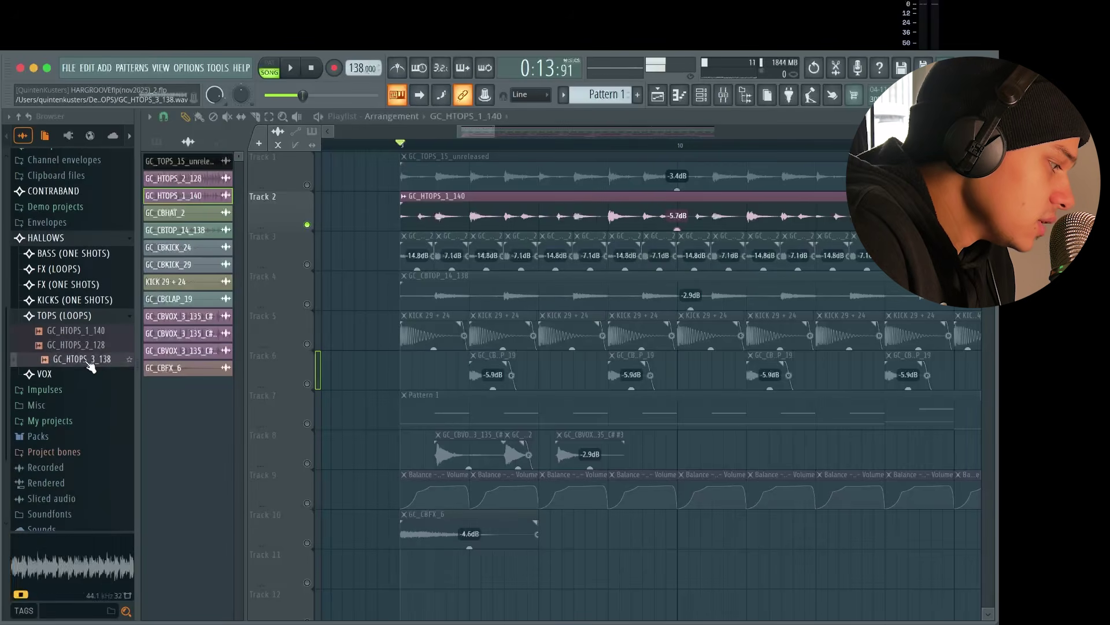
click(100, 332)
scroll(407, 329, down, 3)
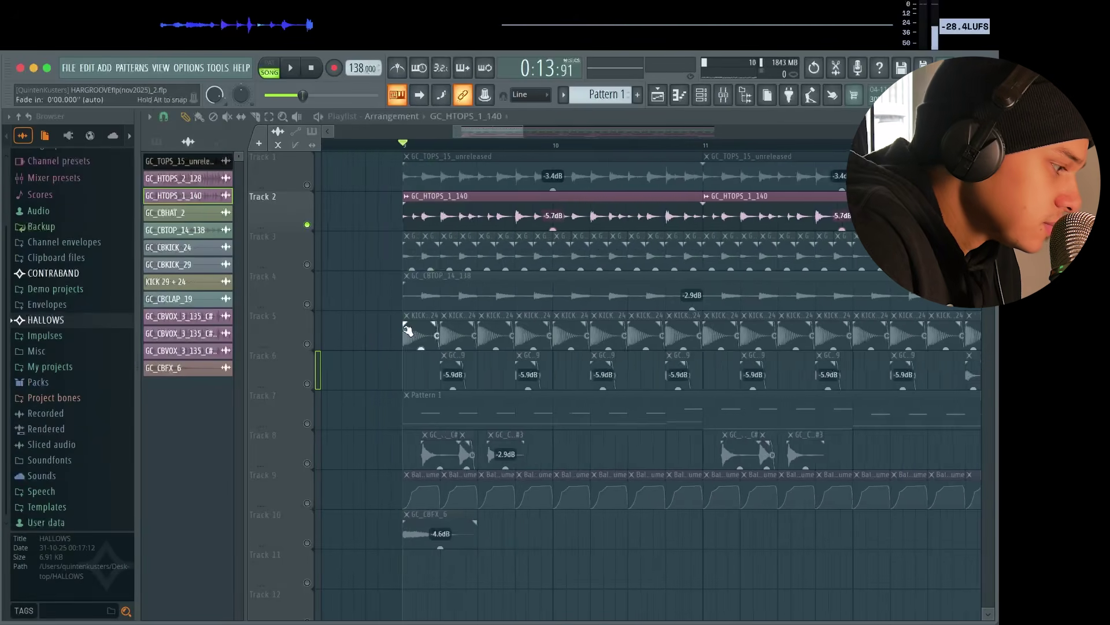
Step: Play the GC_HTOPS_1_140 loop on Track 2 by itself, with playback stopped at the end
key(space)
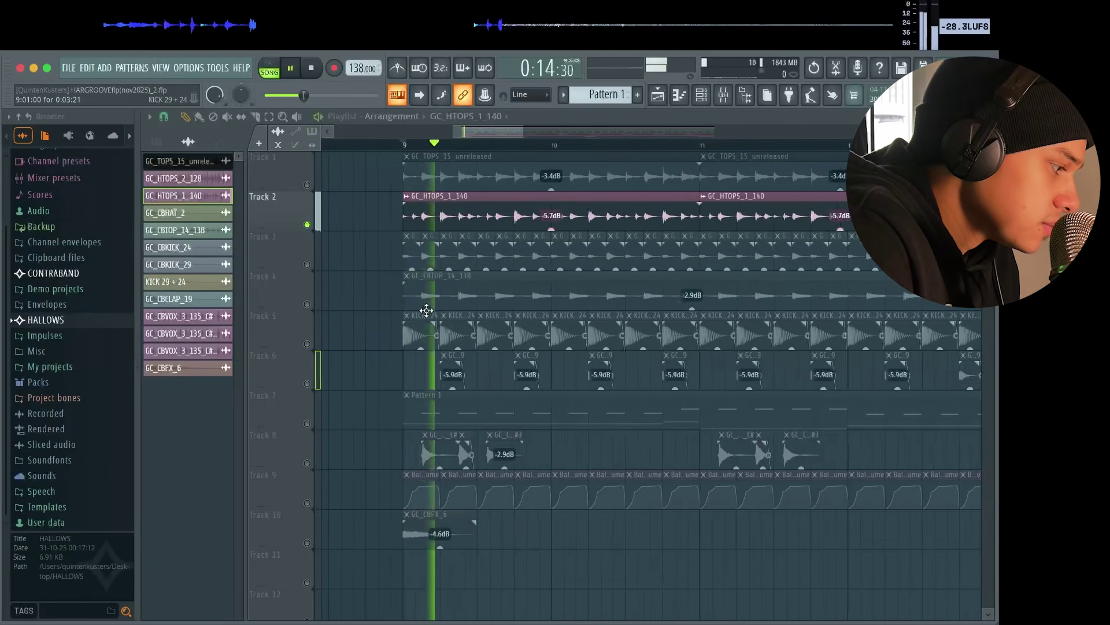
scroll(427, 310, down, 4)
scroll(520, 267, up, 3)
scroll(596, 263, down, 3)
scroll(574, 254, up, 5)
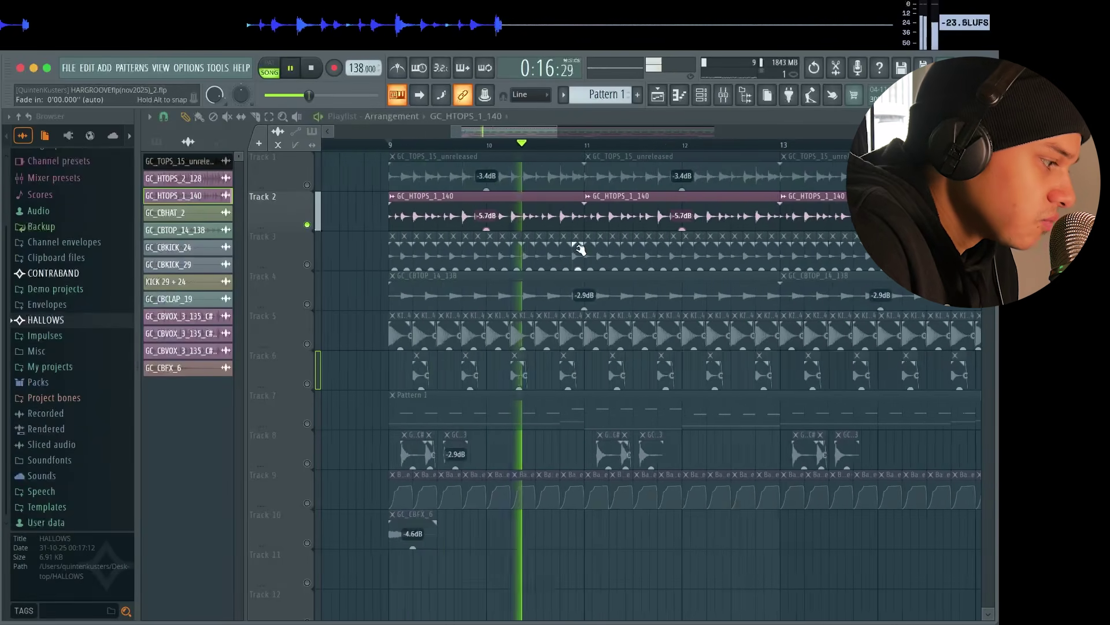
key(space)
Step: Inspect the Fruity Parametric EQ 2 and Fruity Convolver settings on the GC_HTOPS_1_140 mixer insert
click(724, 94)
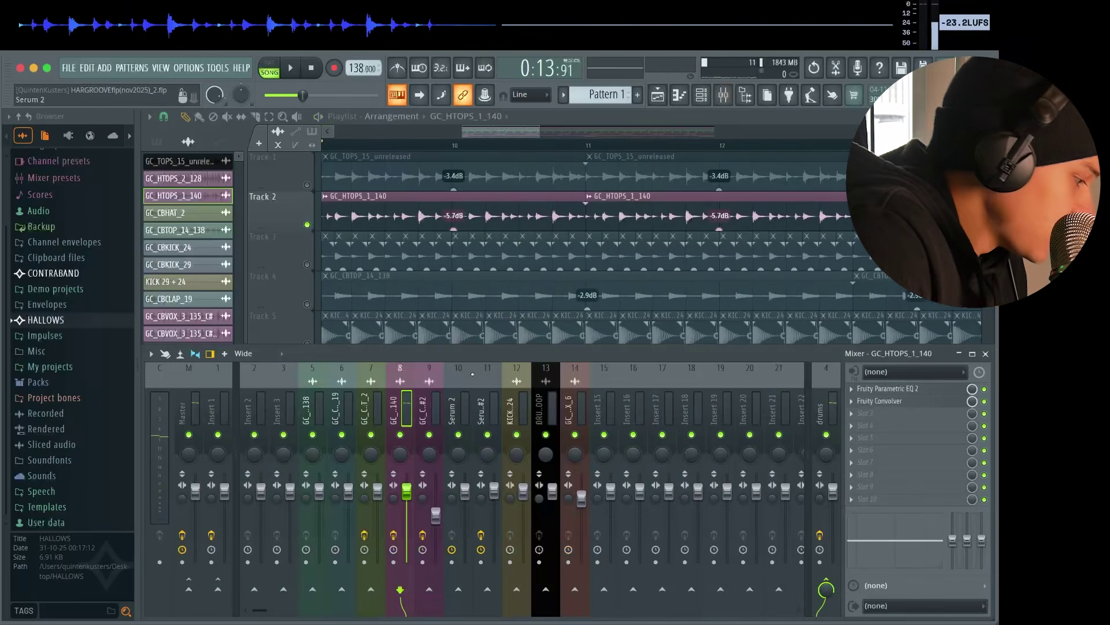
scroll(593, 224, down, 2)
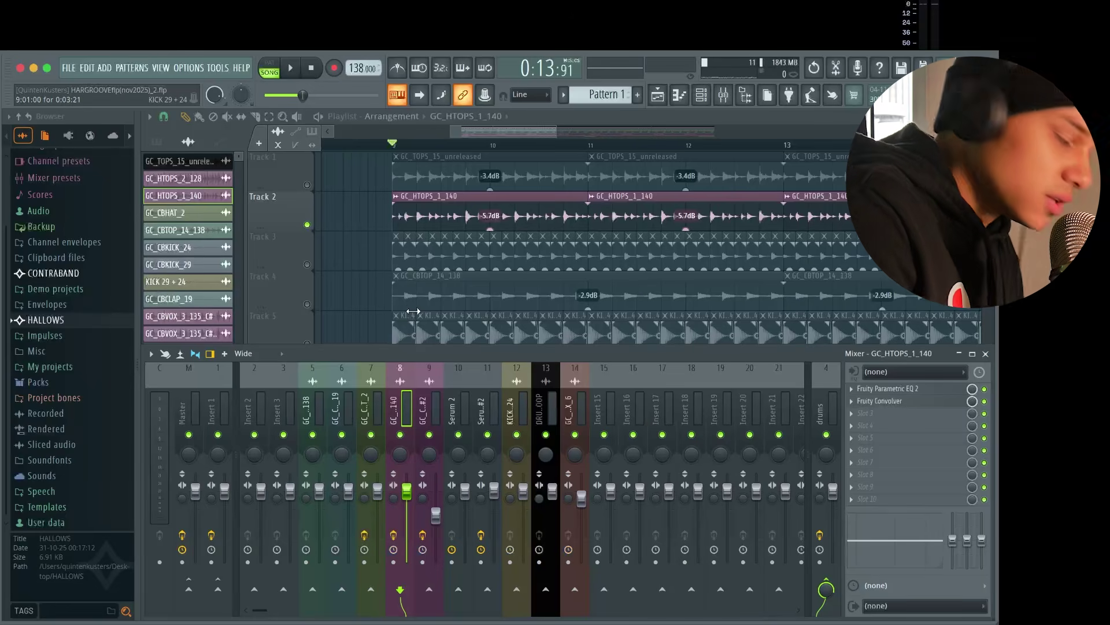
click(903, 389)
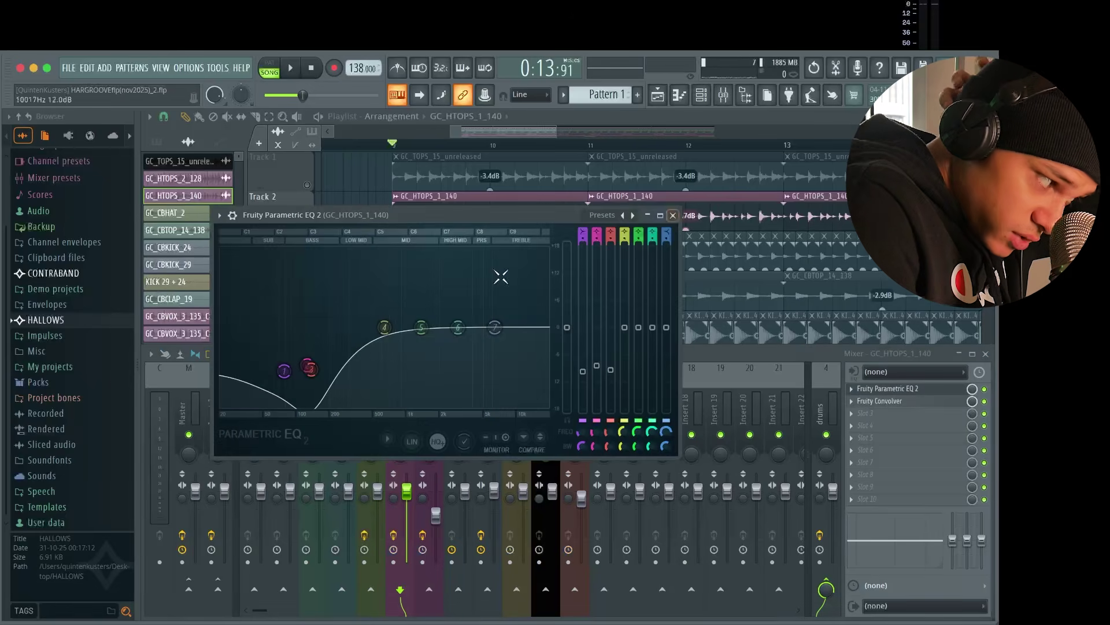
click(672, 216)
click(884, 400)
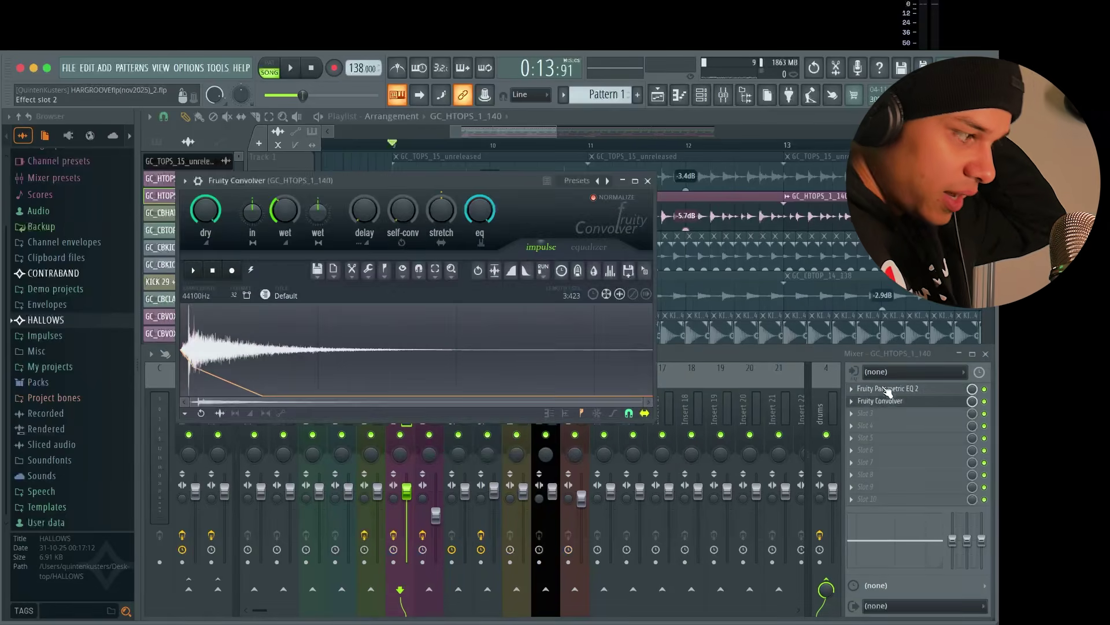
click(647, 180)
Step: Close the mixer, enable Tracks 3 to 6 and play them together with the GC_HTOPS_1_140 loop
scroll(350, 386, down, 5)
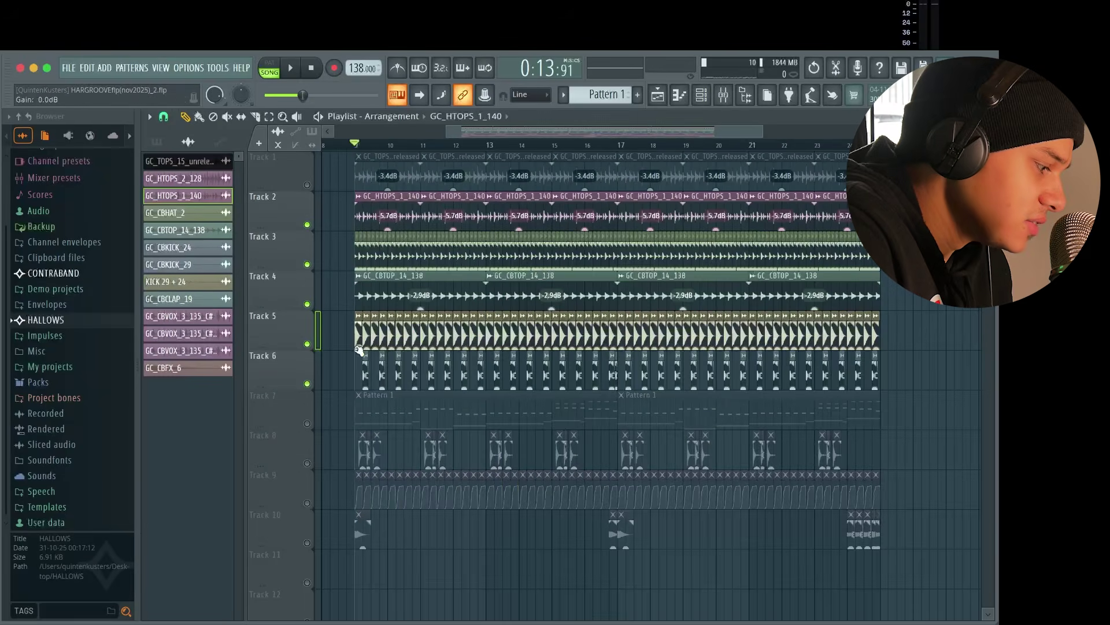
scroll(343, 343, up, 5)
key(space)
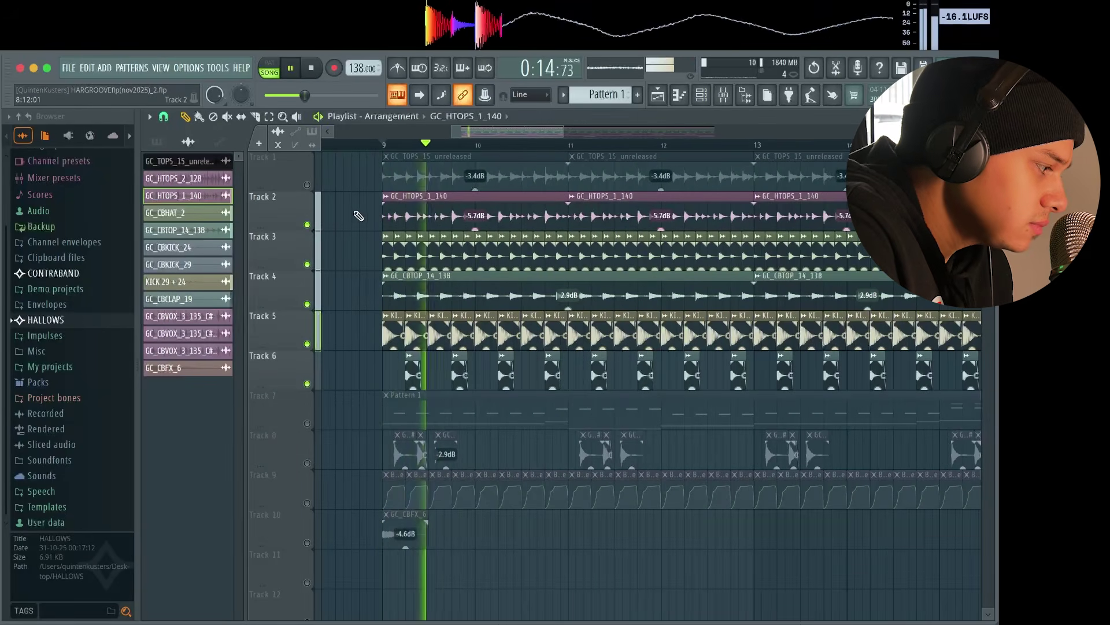
Step: Solo the GC_TOPS_15_unreleased loop on Track 1 and play it from bar 9
right_click(308, 185)
key(space)
scroll(370, 316, down, 2)
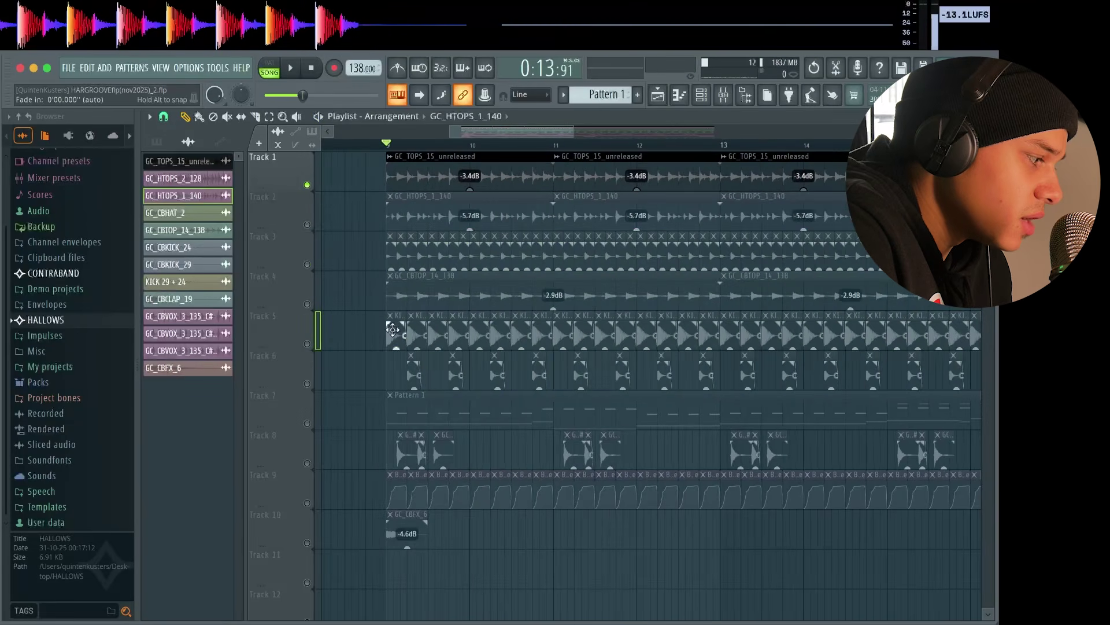
scroll(406, 308, up, 1)
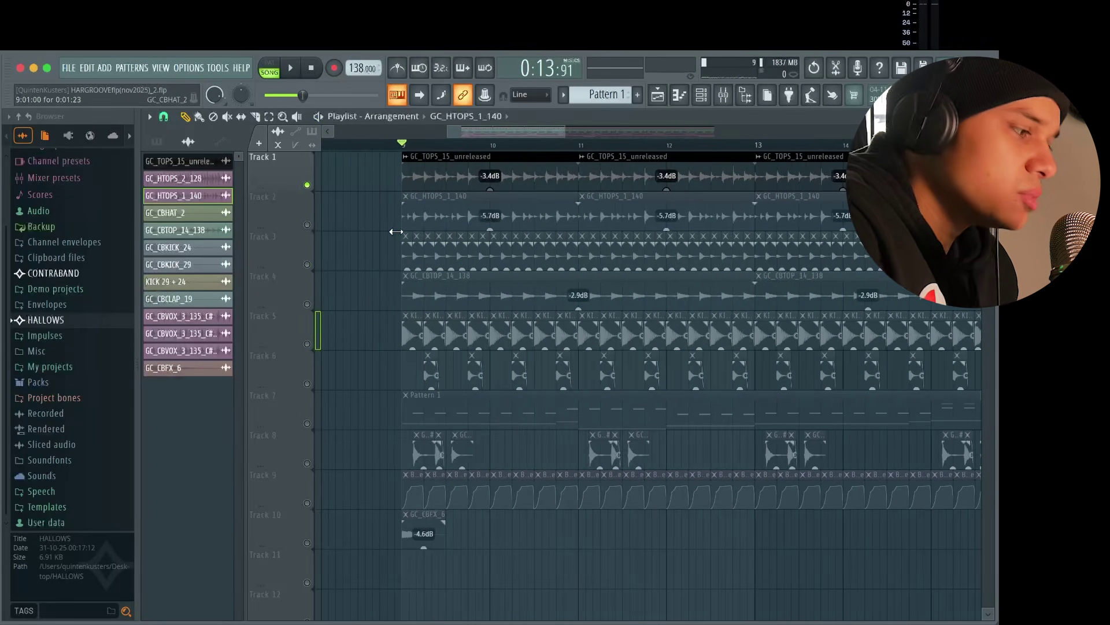
key(space)
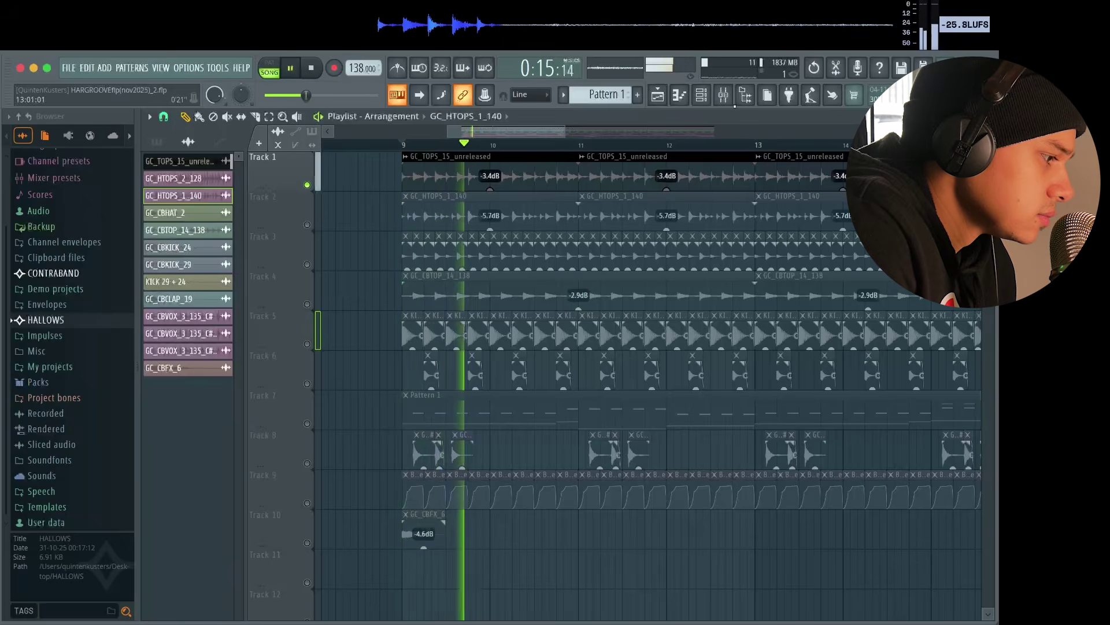
key(F9)
key(F9)
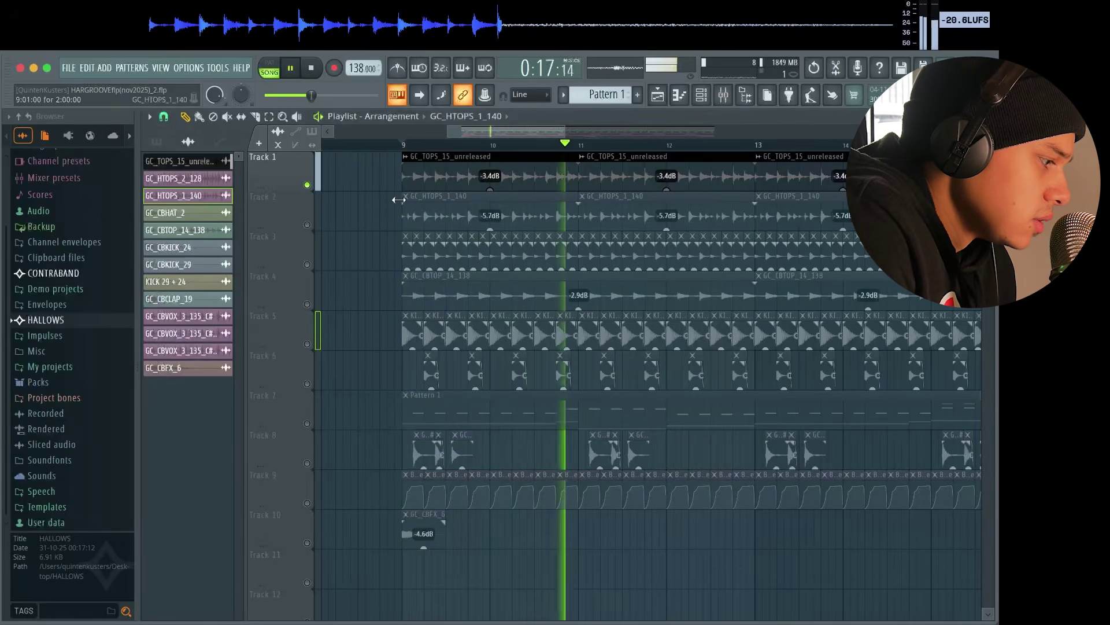
key(space)
Step: Enable the GC_HTOPS_1_140 loop on Track 2 and play it together with the Track 1 tops
scroll(323, 228, down, 1)
click(308, 225)
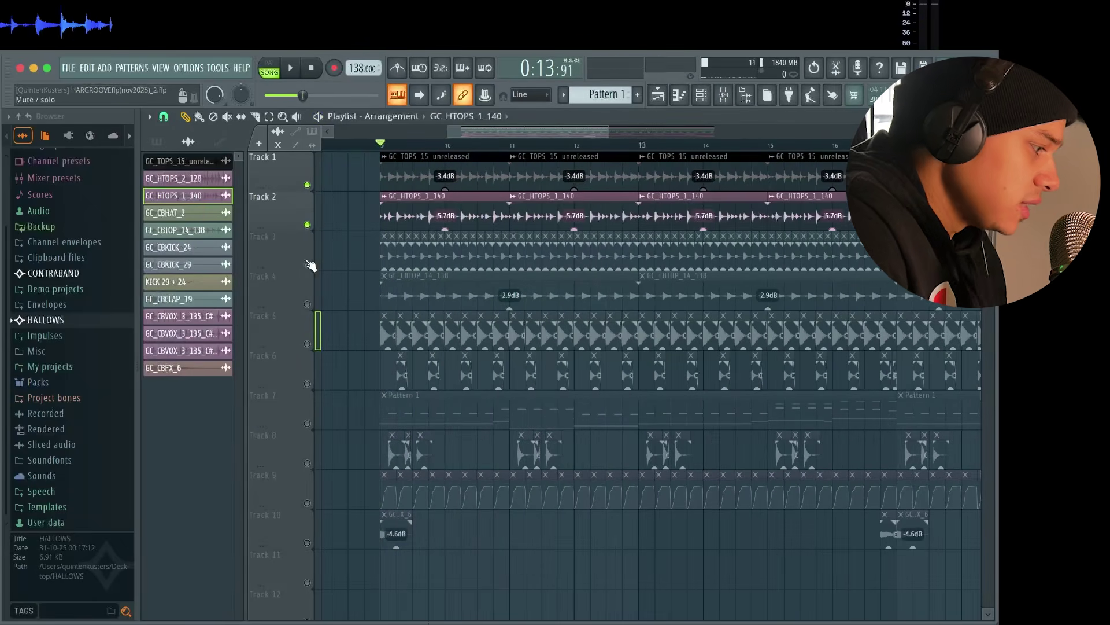
key(space)
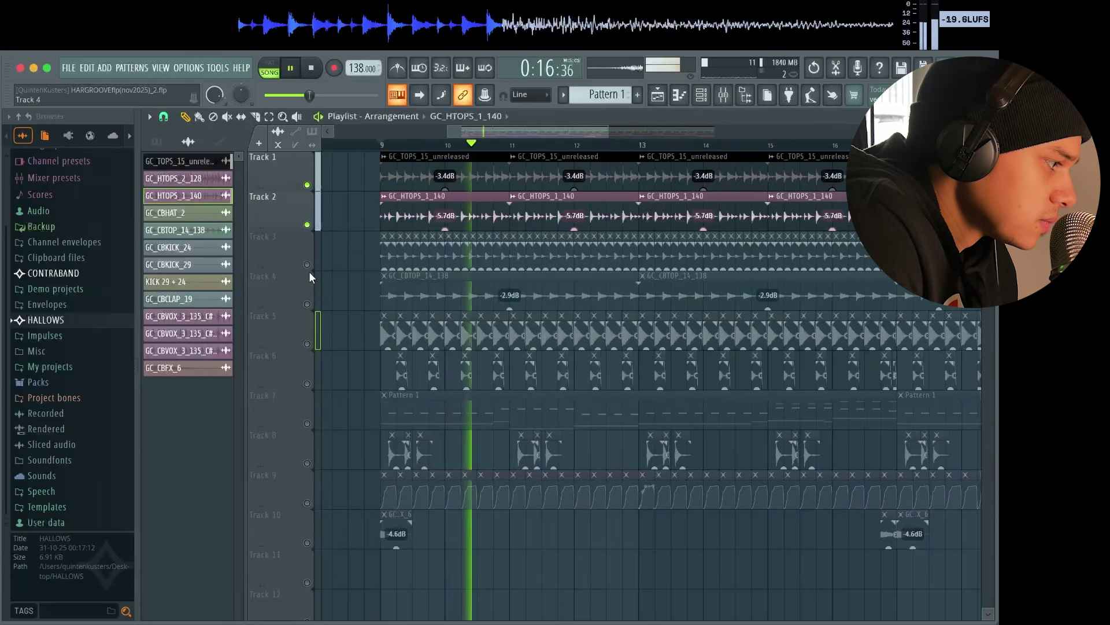
key(space)
Step: Enable the hats on Track 3 and the GC_CBTOP_14_138 loop on Track 4, and play Tracks 1 to 4 together
click(307, 264)
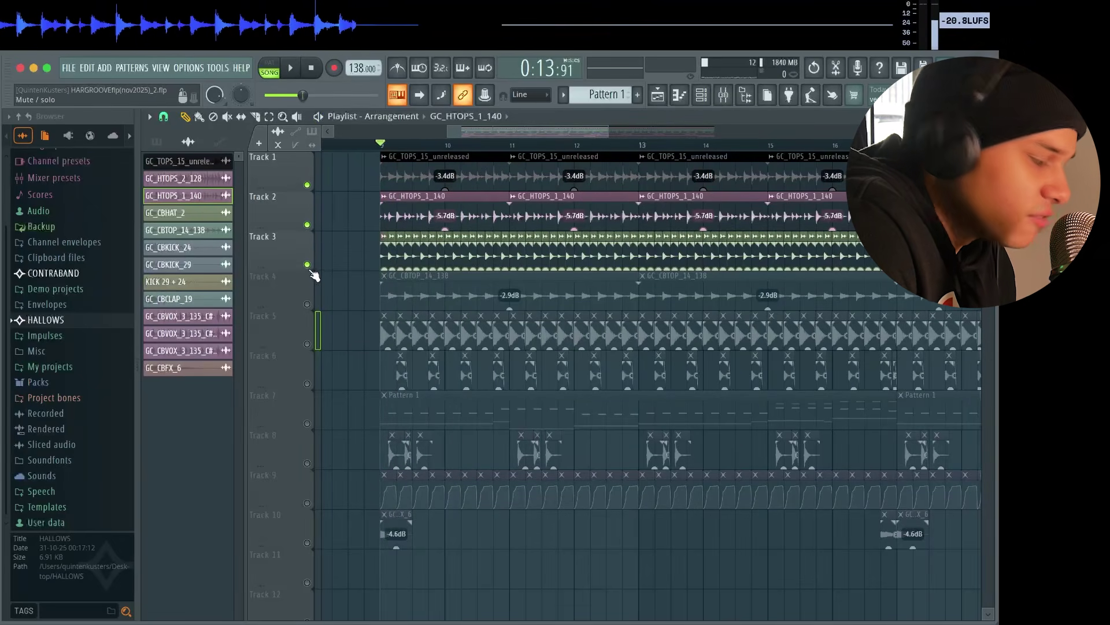
click(307, 305)
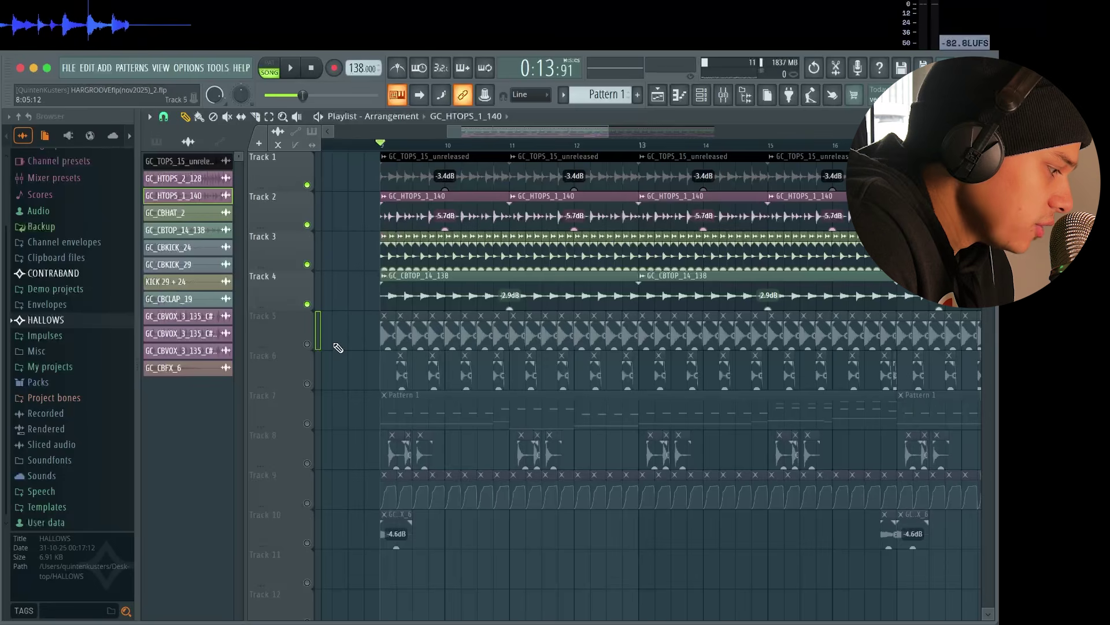
key(space)
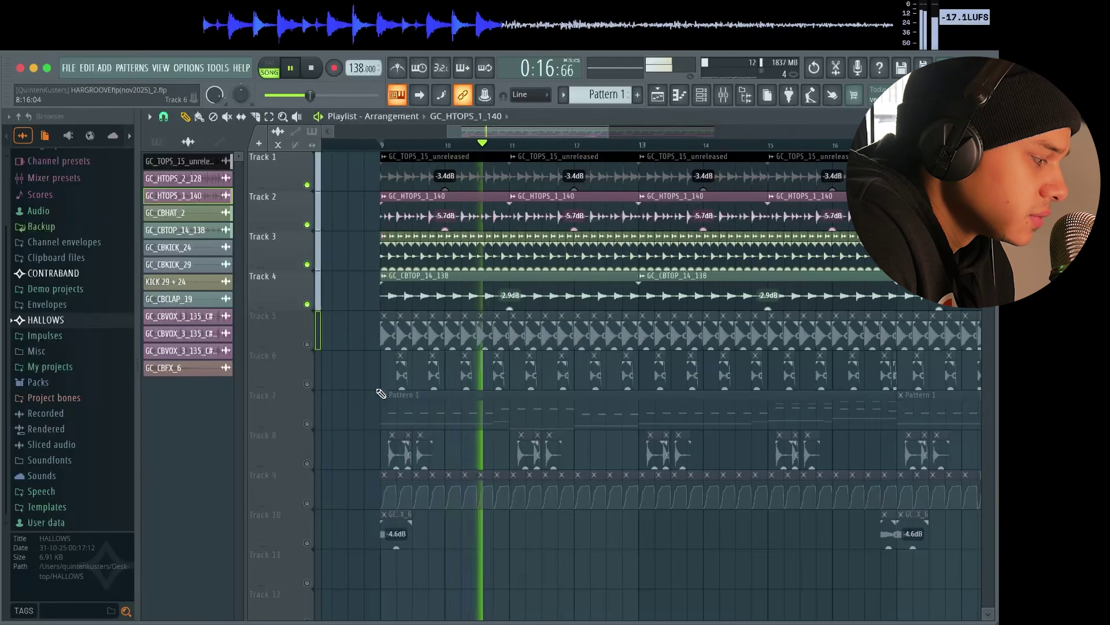
Step: Enable the clap on Track 6 and play it with the four hat and top loop tracks
scroll(339, 389, down, 3)
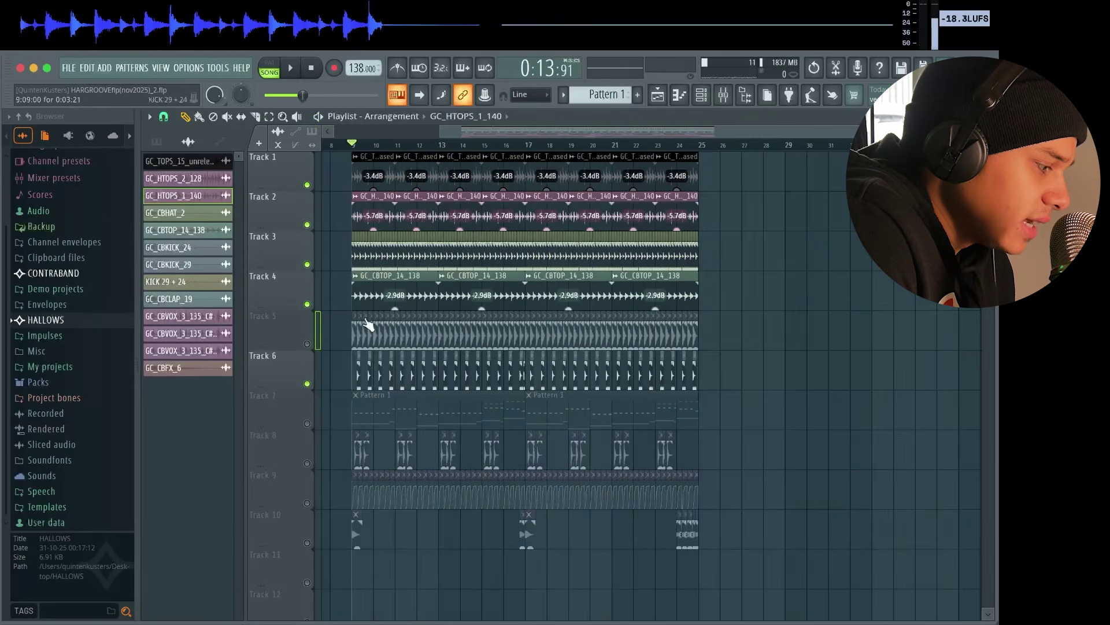
key(space)
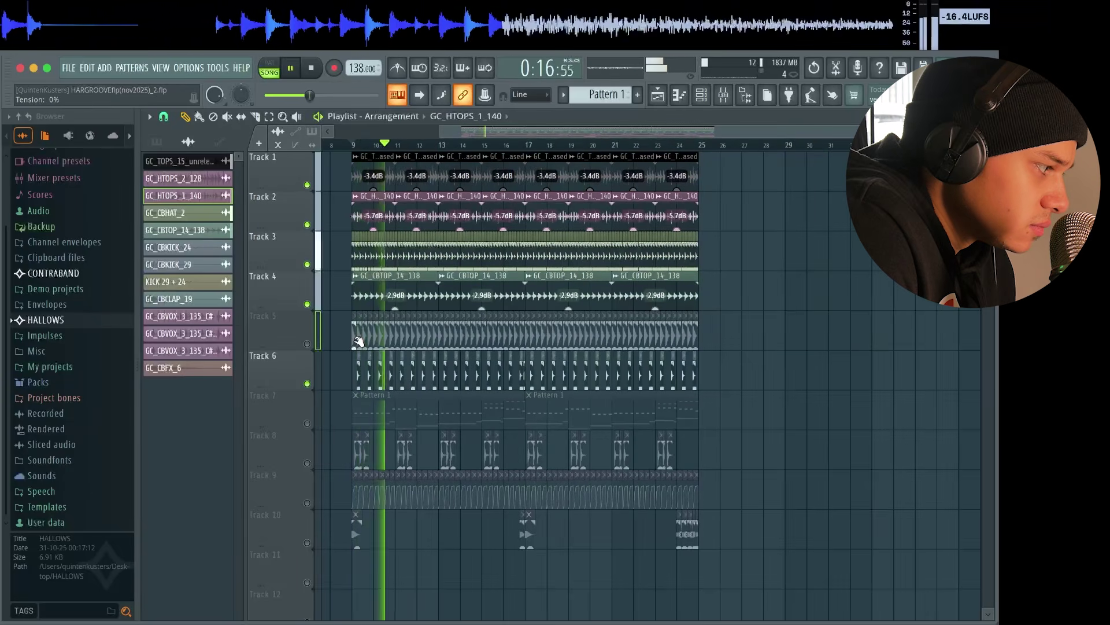
key(space)
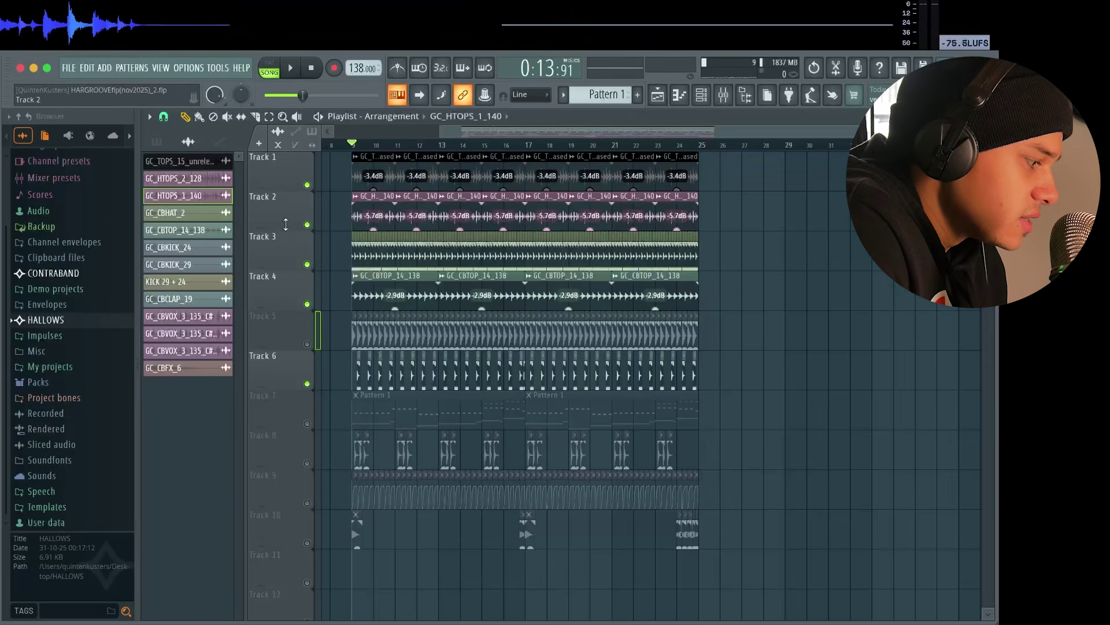
Step: Enable the kick on Track 5 and play all six drum tracks together
scroll(333, 297, up, 5)
click(317, 347)
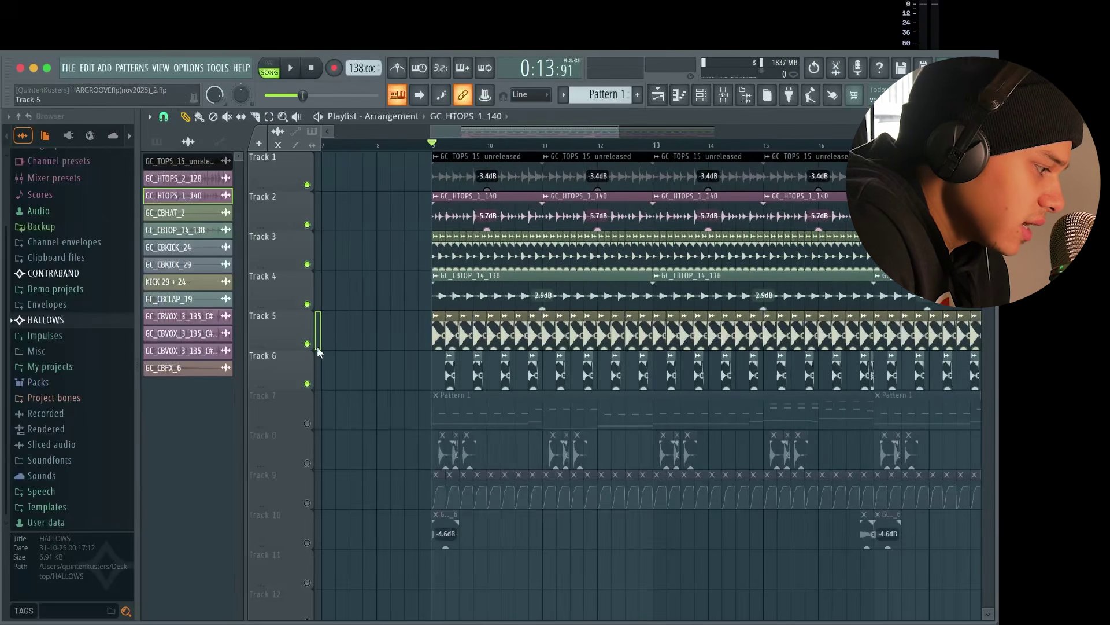
scroll(398, 368, down, 5)
key(space)
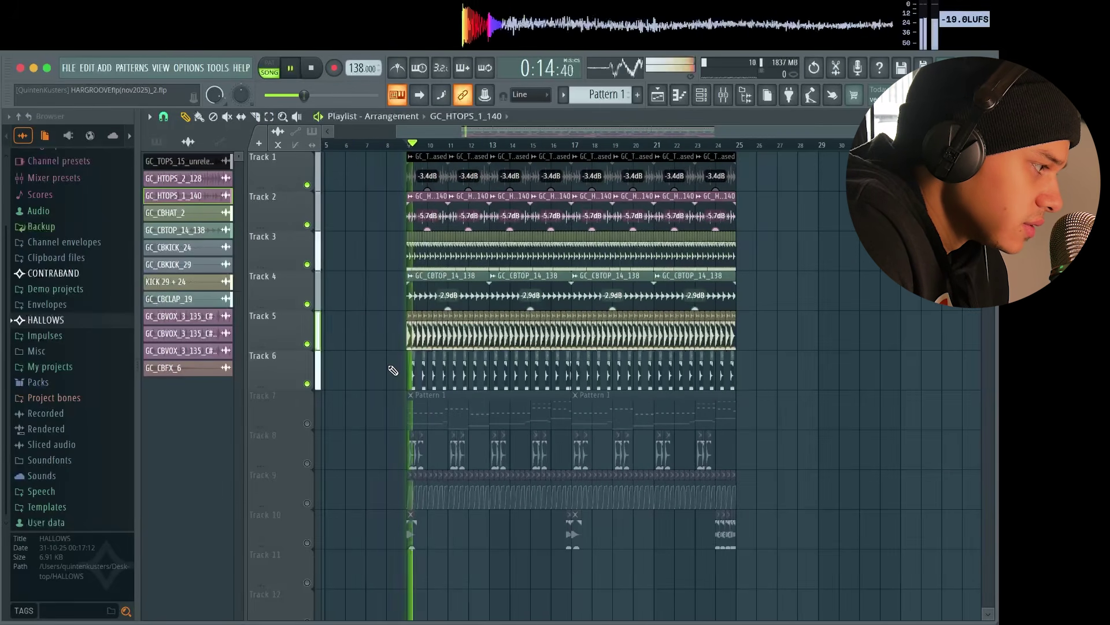
scroll(399, 373, up, 3)
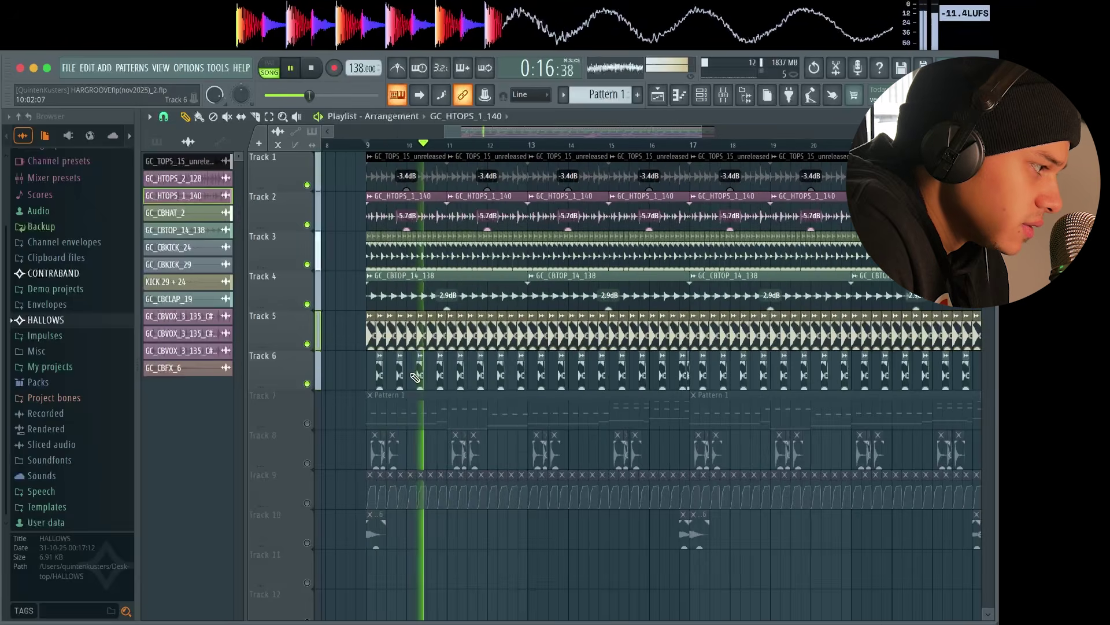
scroll(417, 377, down, 1)
key(space)
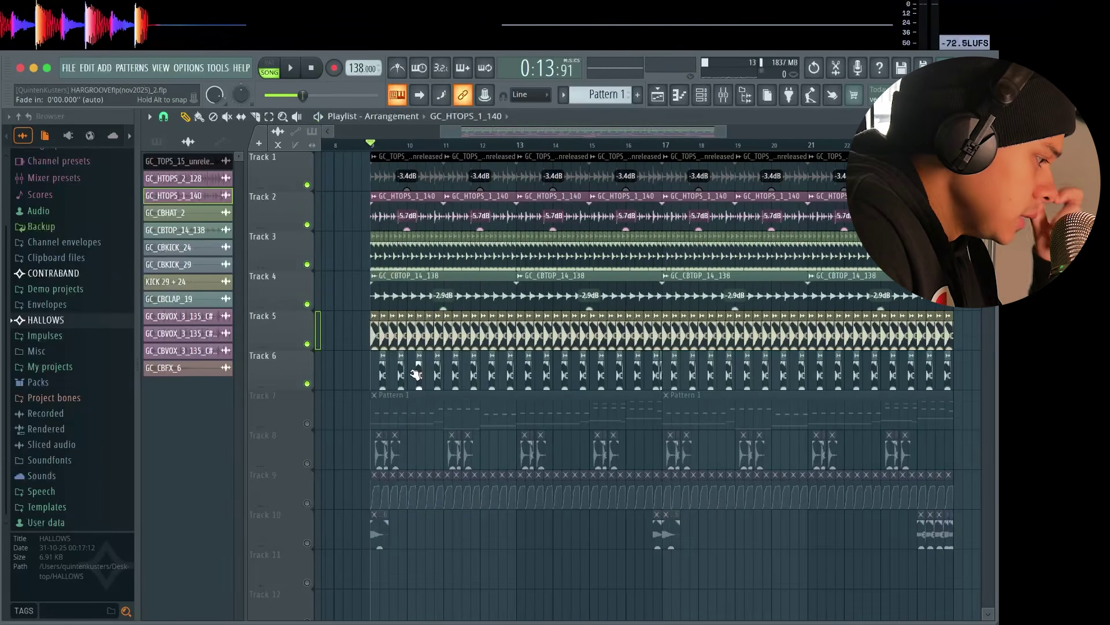
Step: Solo the GC_CBFX_6 effect on Track 10 and play its clips at bar 9 and just before bar 17
scroll(415, 374, down, 2)
scroll(358, 480, down, 2)
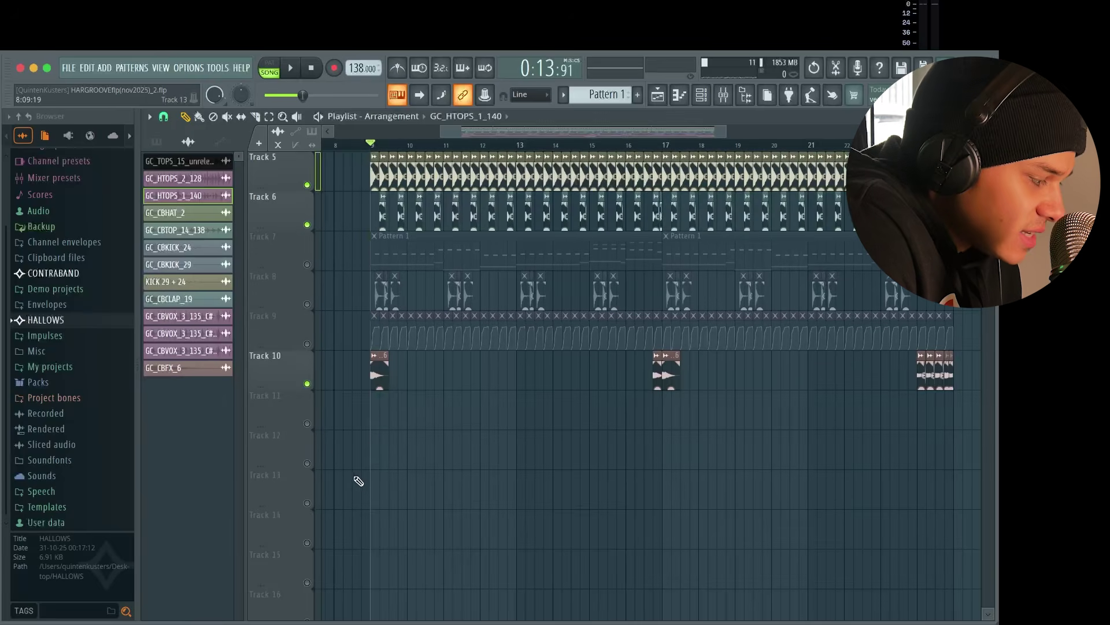
key(space)
ctrl+scroll(454, 453, up, 5)
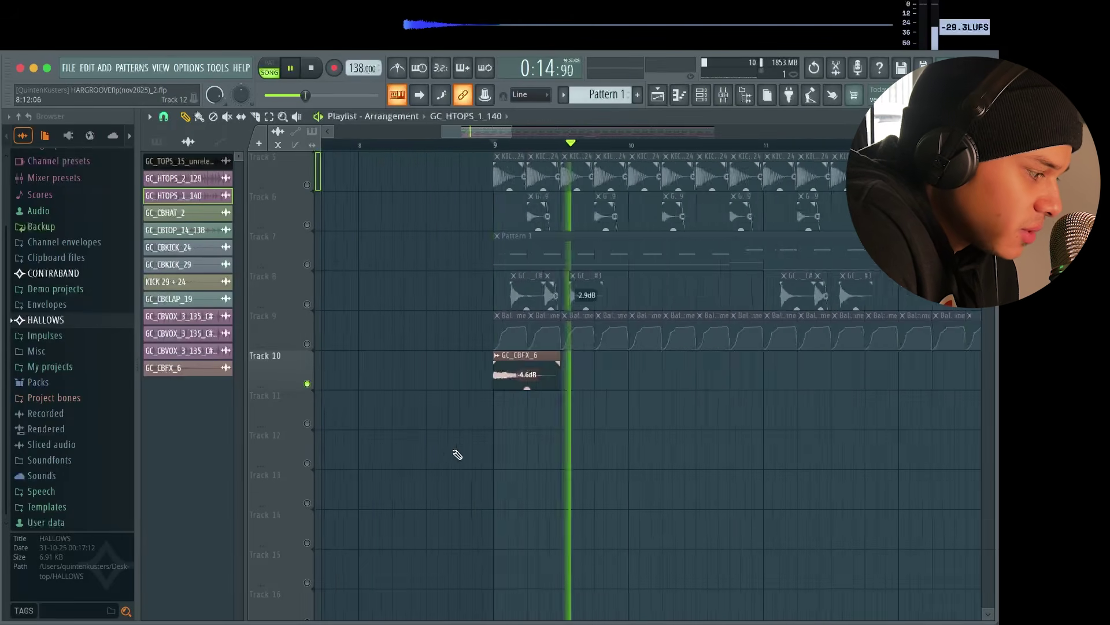
ctrl+scroll(550, 493, down, 6)
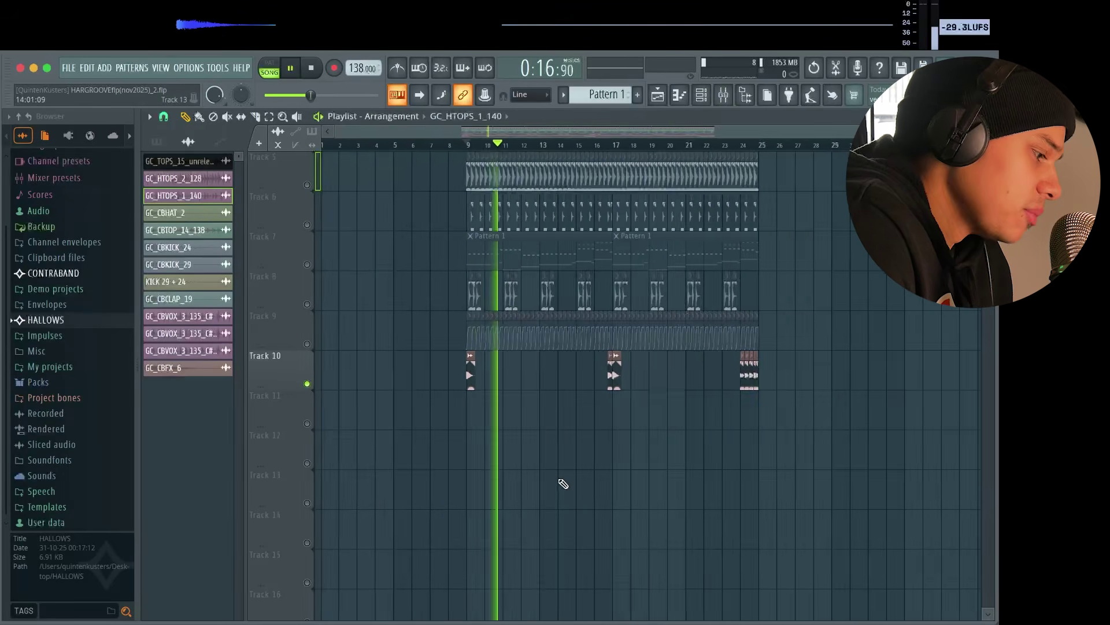
ctrl+scroll(648, 311, up, 4)
click(547, 146)
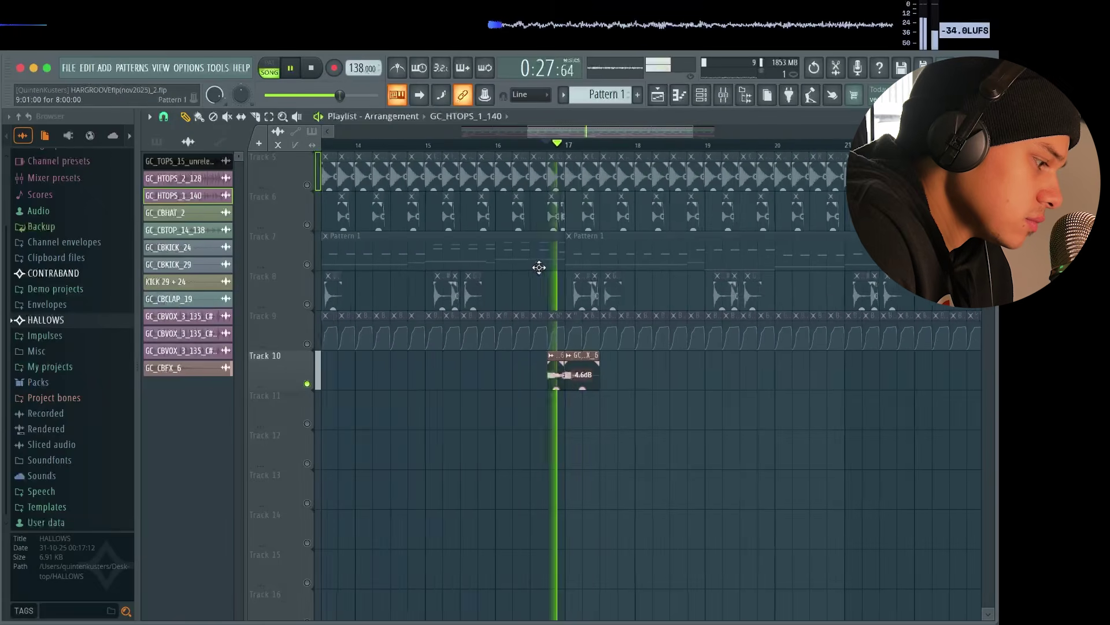
Step: Play the soloed GC_CBFX_6 clips in the last bar of the arrangement, from bar 24
ctrl+scroll(780, 263, up, 2)
click(588, 146)
ctrl+scroll(645, 254, up, 3)
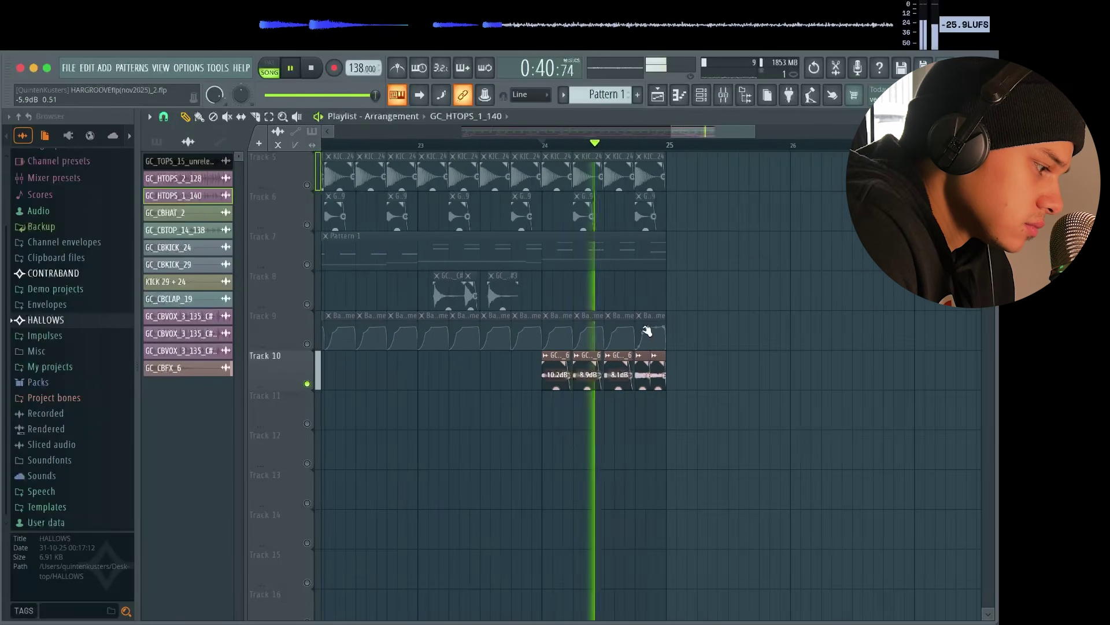
ctrl+scroll(682, 347, down, 5)
Step: Bring all playlist tracks back from solo and mute Pattern 1 on Track 7 and the vocals on Track 8
right_click(307, 185)
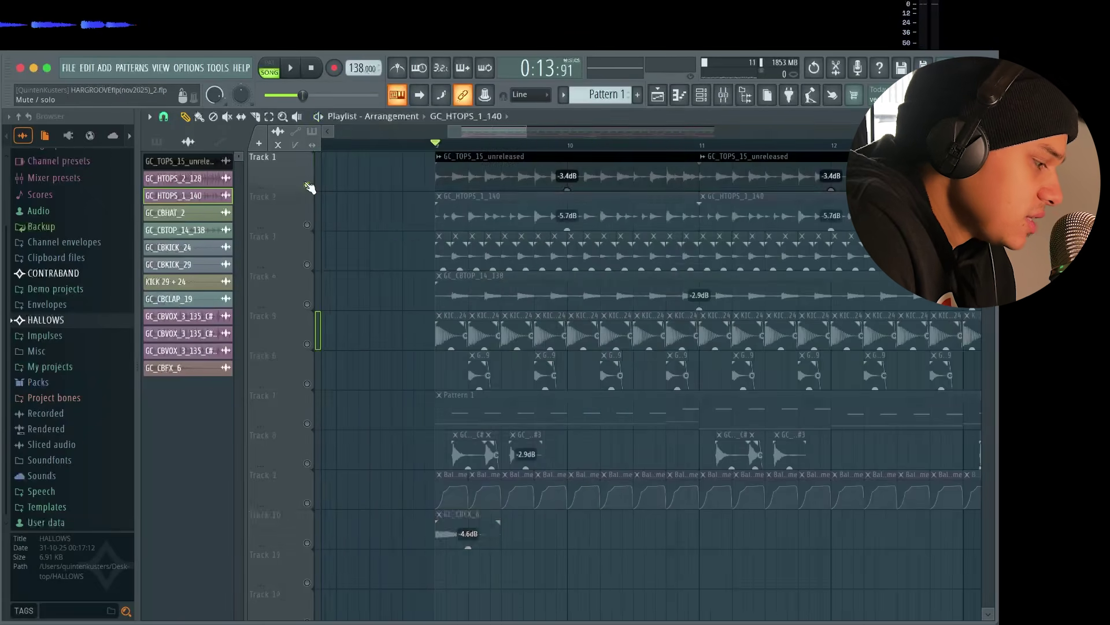
right_click(307, 185)
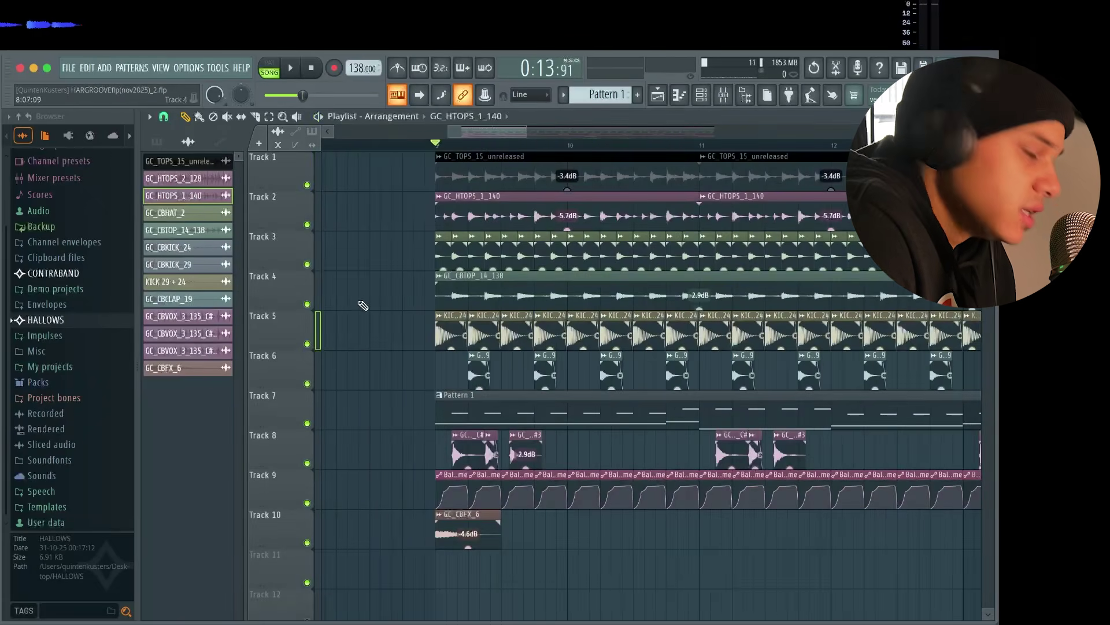
scroll(370, 331, down, 2)
click(307, 344)
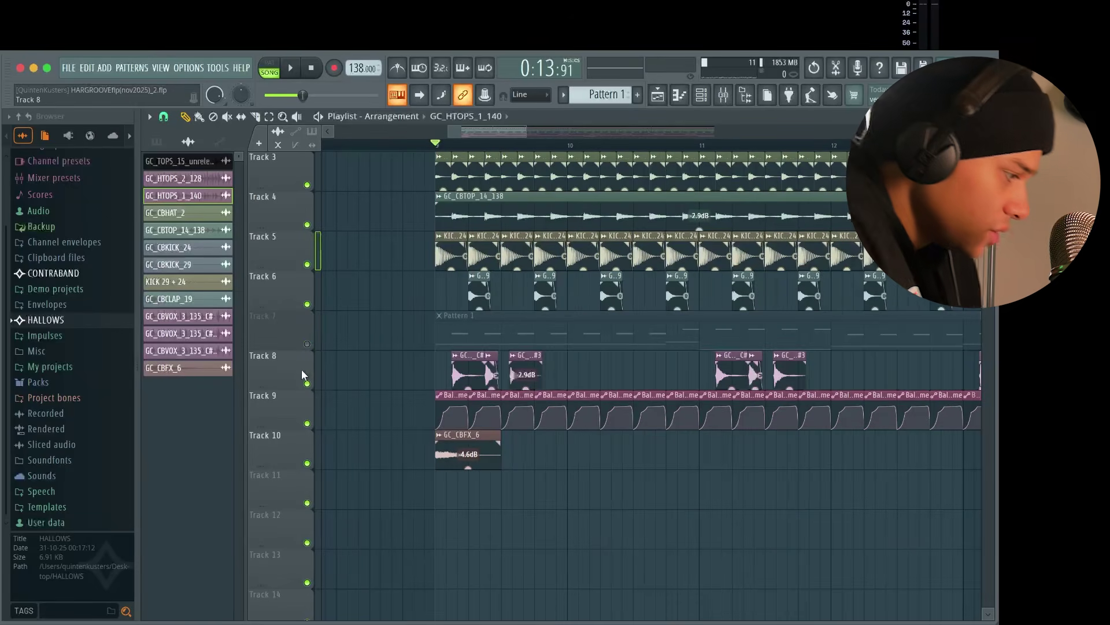
click(307, 383)
Step: Play the drum, top loop and FX tracks together from bar 9 with Tracks 7 and 8 muted
key(space)
ctrl+scroll(454, 417, down, 3)
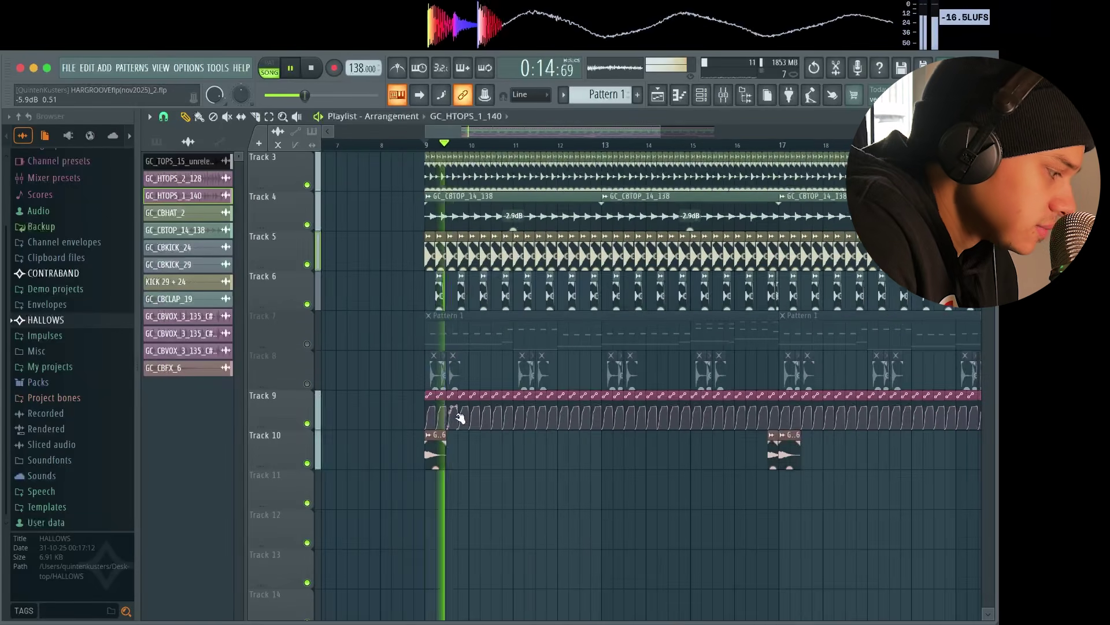
scroll(428, 421, up, 2)
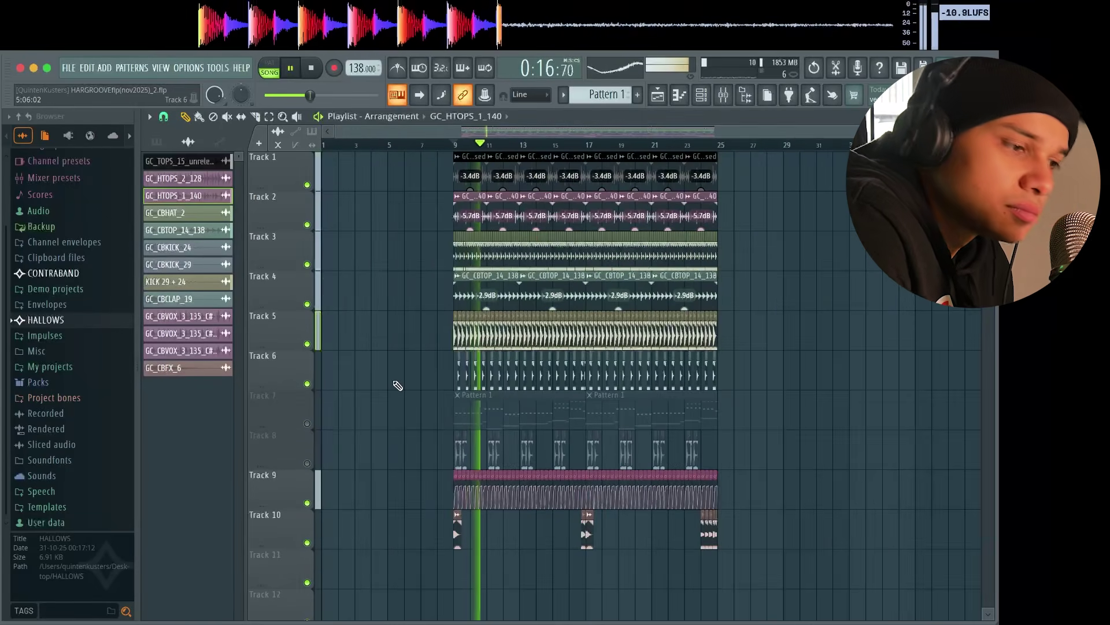
key(space)
ctrl+scroll(412, 433, down, 3)
ctrl+scroll(413, 433, up, 2)
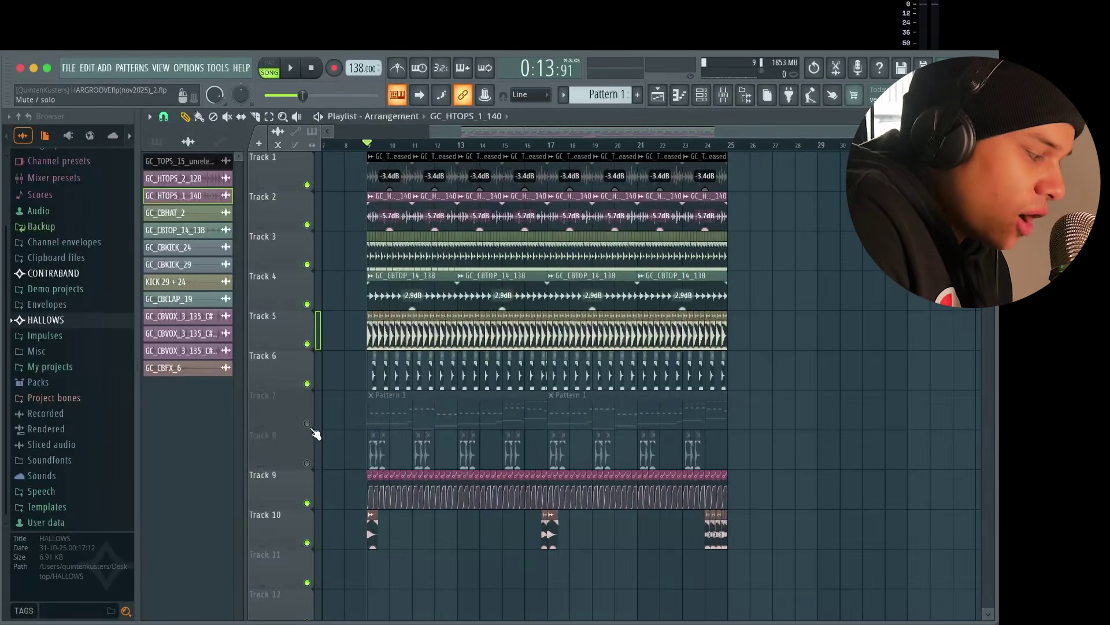
Step: Solo Track 7 and show the Unsorted channel group in the channel rack
right_click(308, 424)
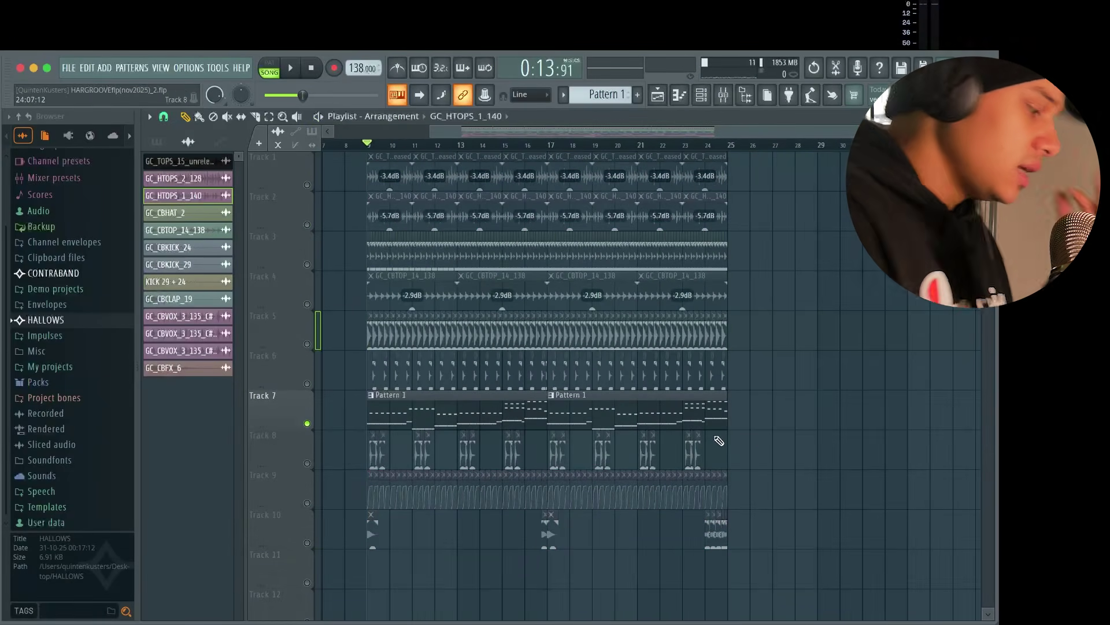
click(698, 97)
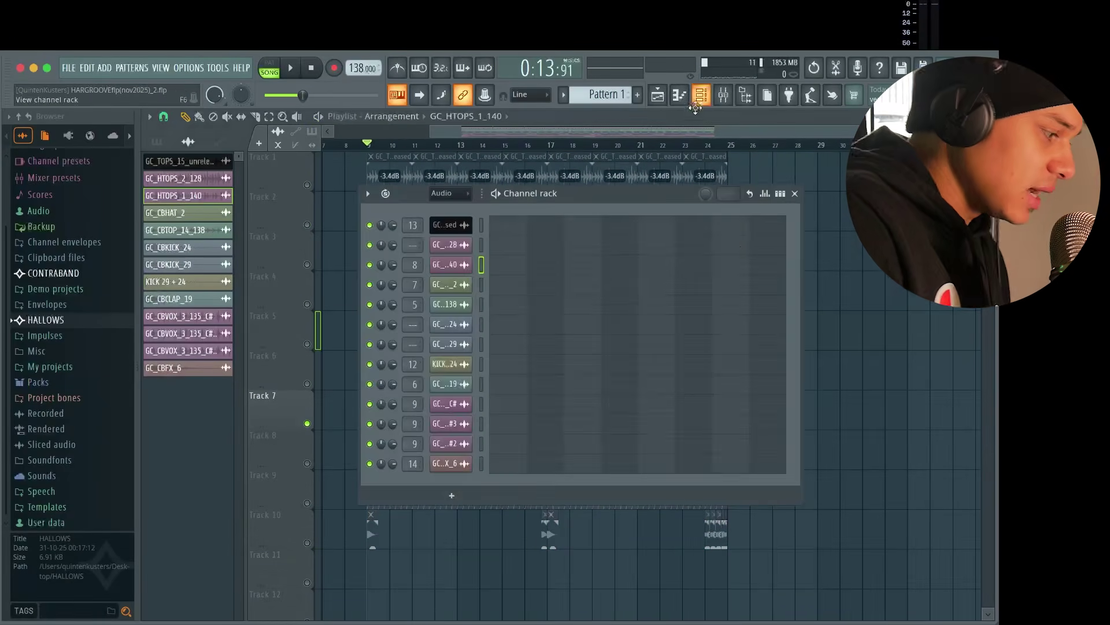
click(460, 193)
click(468, 260)
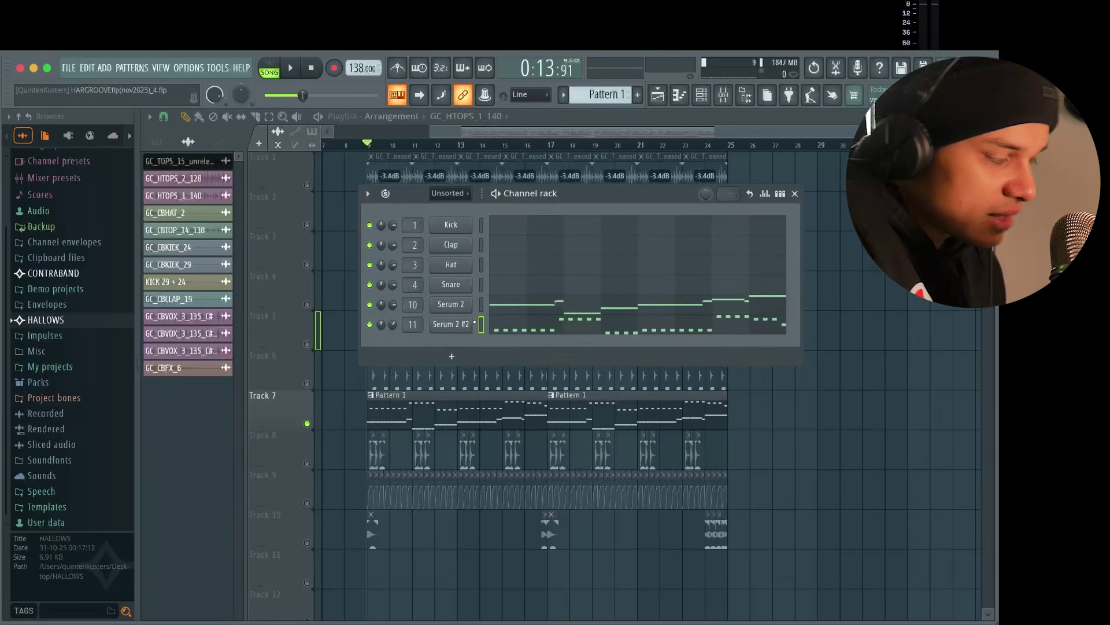
Step: View the Serum 2 #2 channel's synth settings and close its window
click(455, 325)
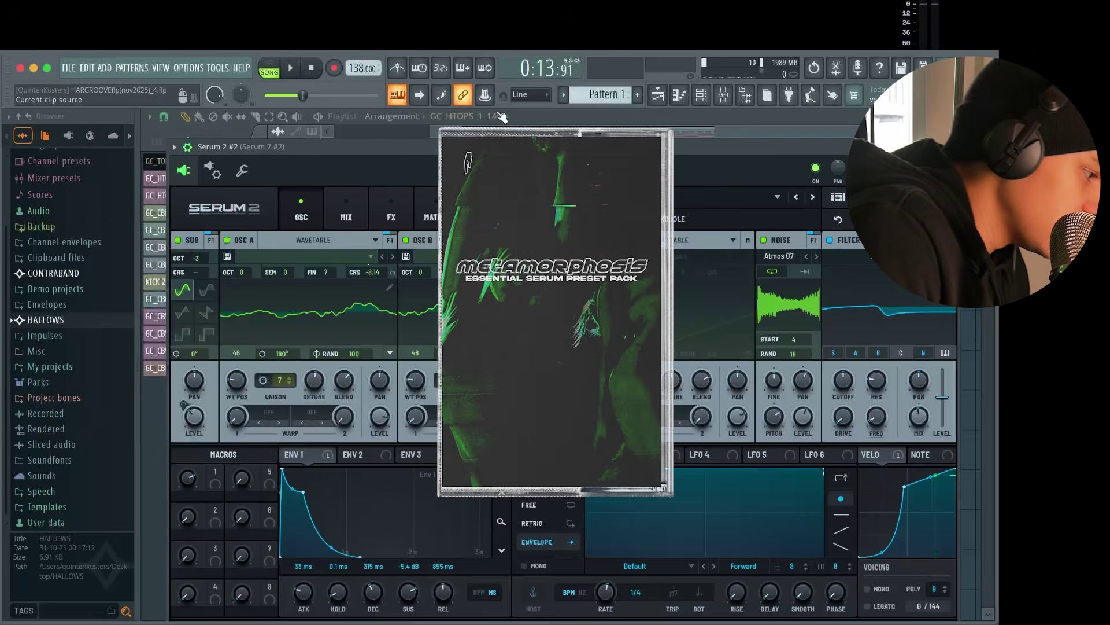
drag(902, 147, 878, 112)
click(925, 112)
Step: Open the Serum 2 channel's synth with the BASS - BUTTERFLY preset and reposition its window
click(456, 305)
click(456, 305)
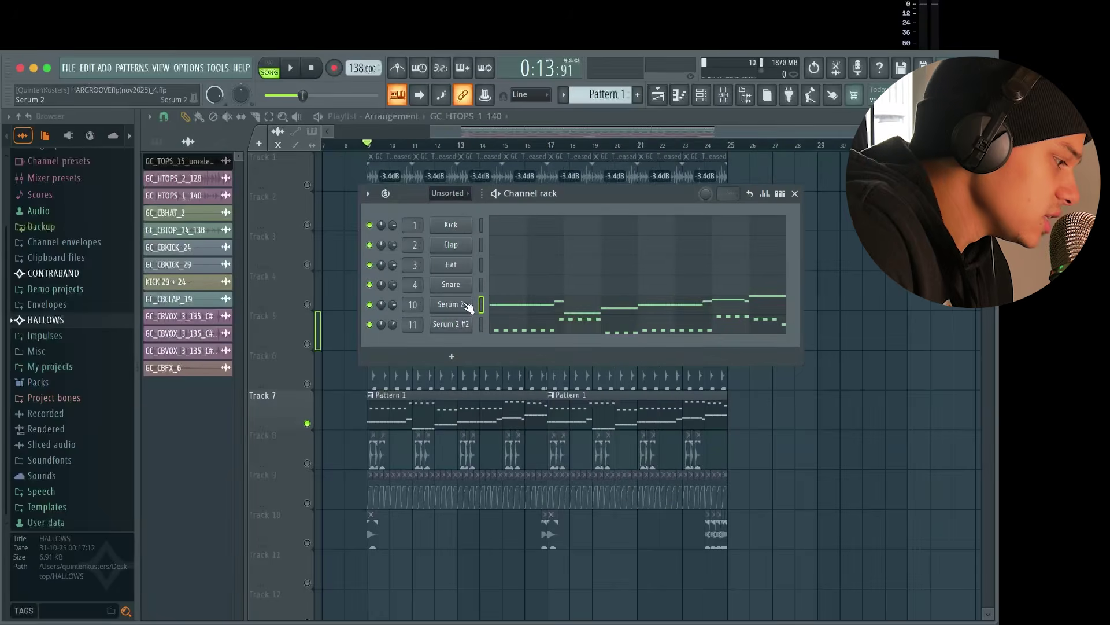
click(467, 307)
drag(647, 137, 671, 117)
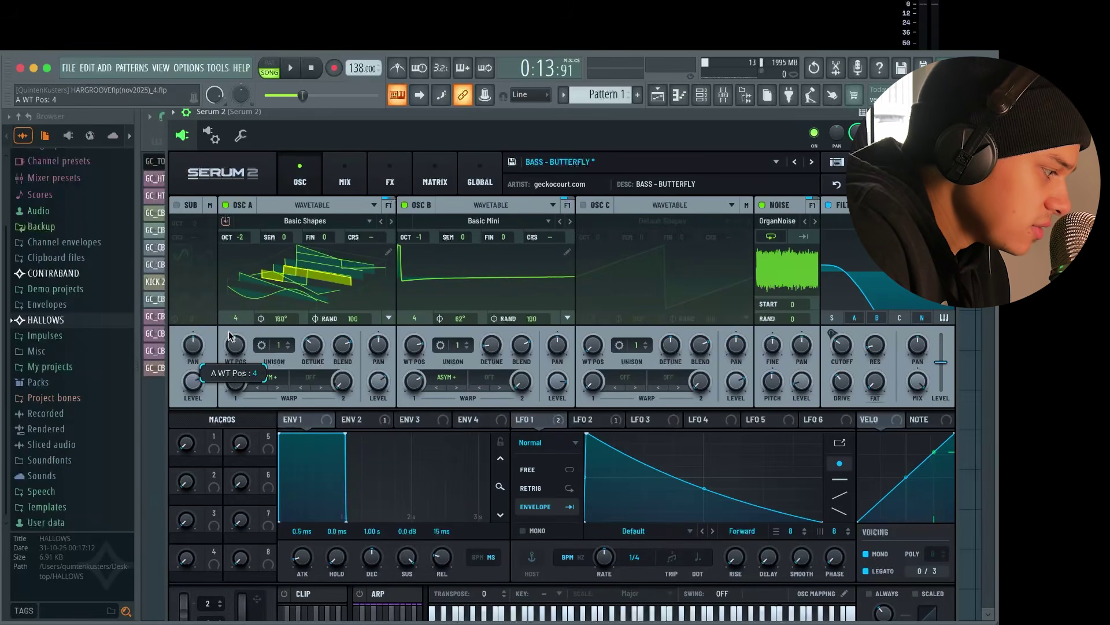
Step: Set oscillator A's wavetable position to 2 in the bass synth and play the result
click(319, 277)
mouse_move(235, 345)
mouse_down()
mouse_move(251, 310)
mouse_move(242, 357)
mouse_up()
key(space)
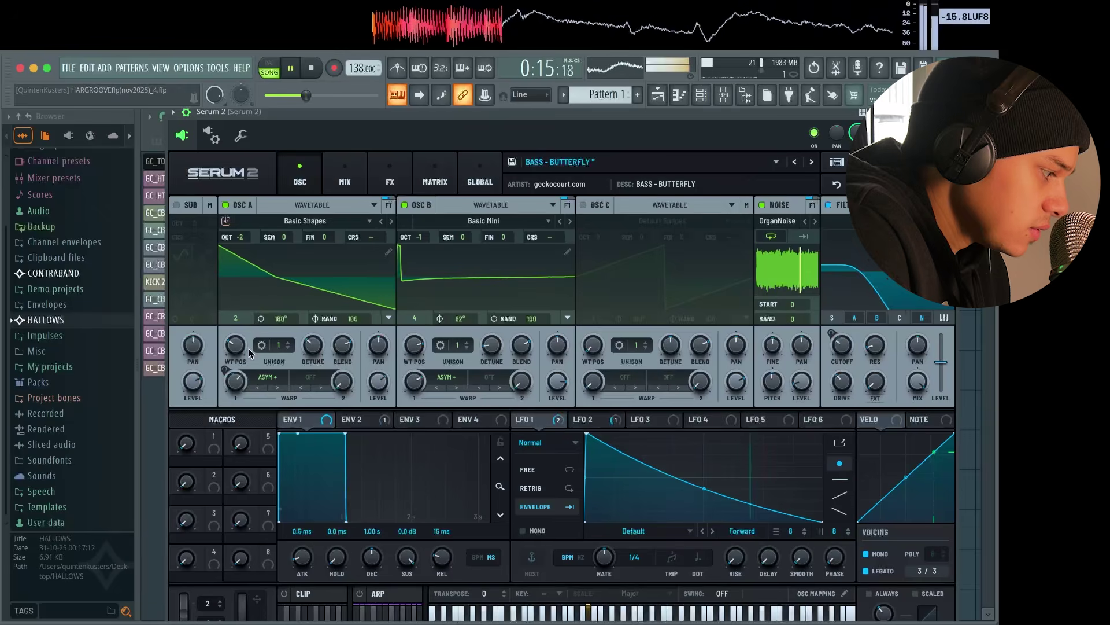
key(space)
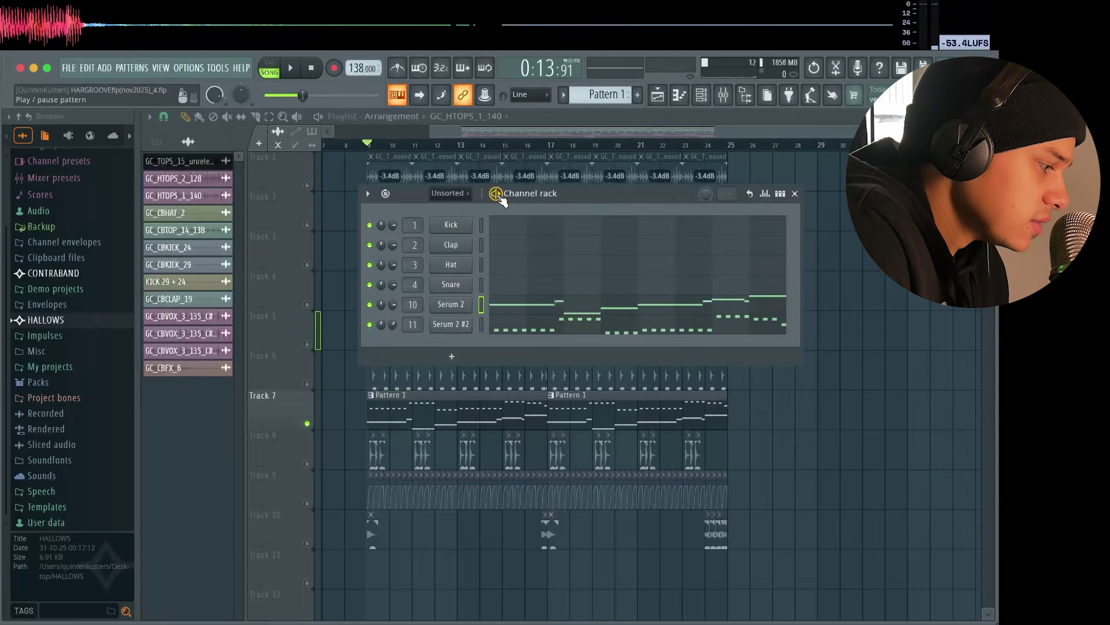
Step: Switch playback to pattern mode and play Pattern 1
key(l)
key(space)
key(space)
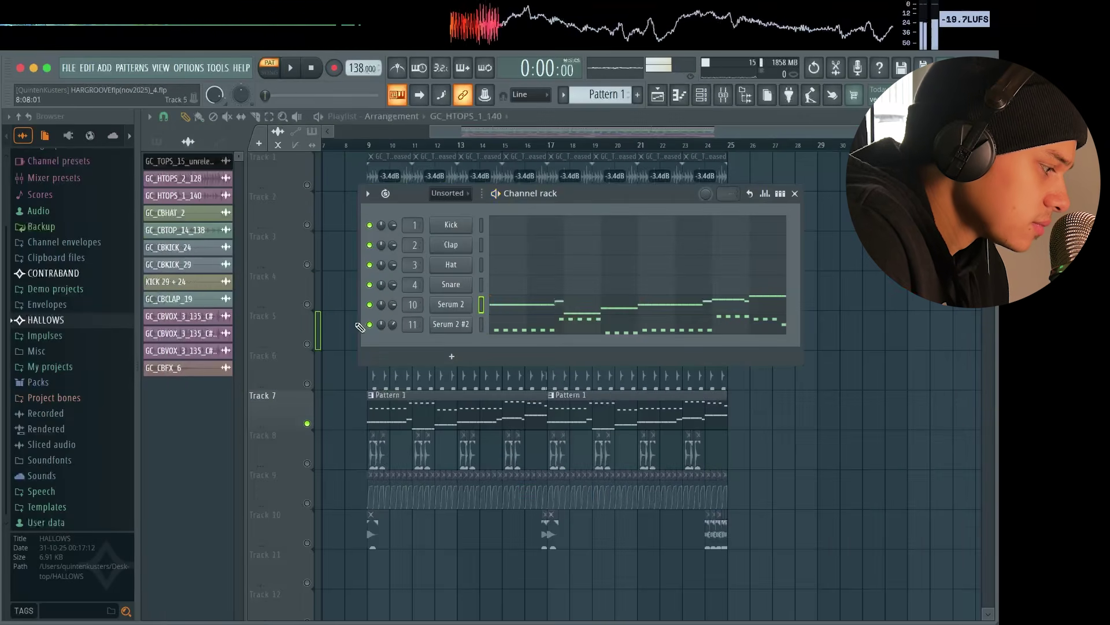
Step: Set oscillator A's wavetable position to 3 in the Serum 2 bass while auditioning the pattern
click(451, 305)
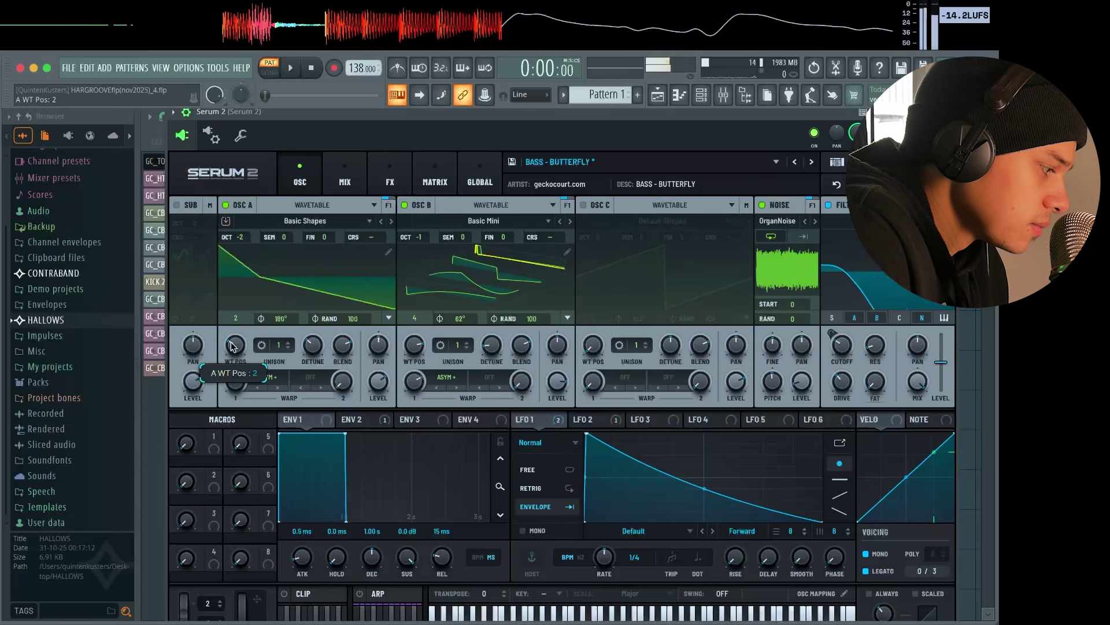
key(space)
drag(231, 346, 265, 346)
key(space)
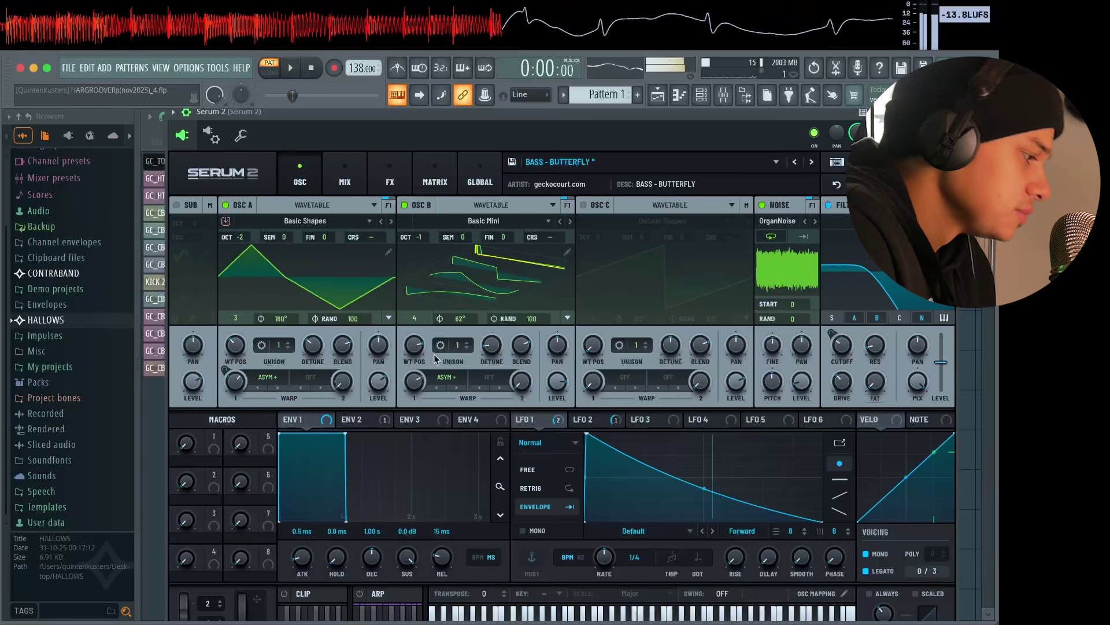
Step: Try other wavetable positions on oscillator B, return it to 4 and play the bass
mouse_move(414, 346)
mouse_down()
mouse_move(414, 373)
mouse_move(423, 351)
mouse_up()
key(space)
key(space)
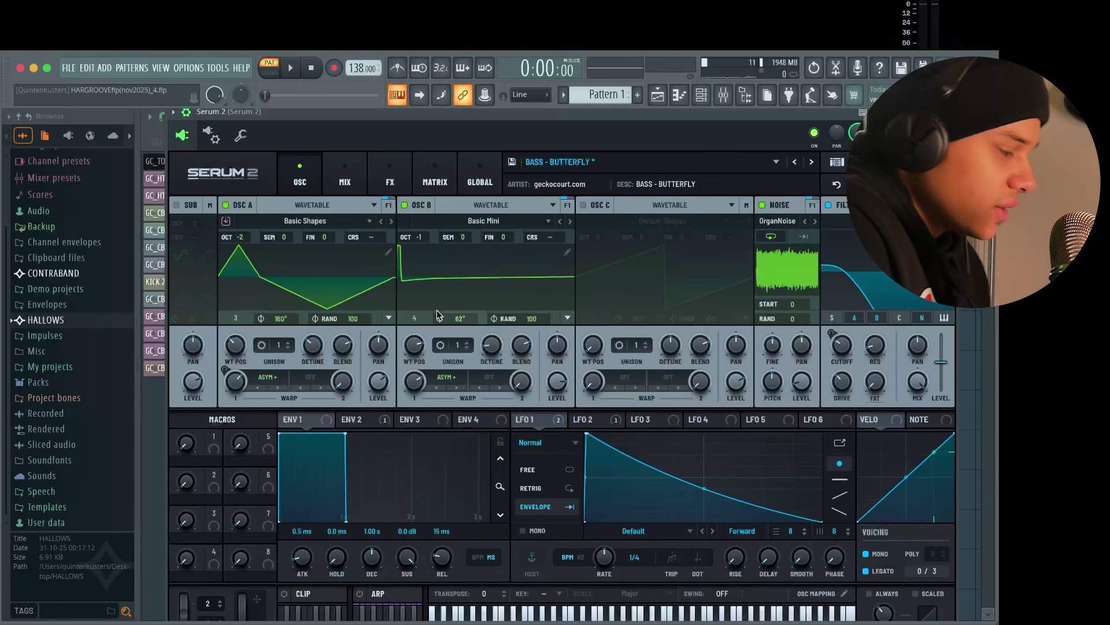
Step: Set the noise oscillator's level to 5% while the bass pattern plays
key(space)
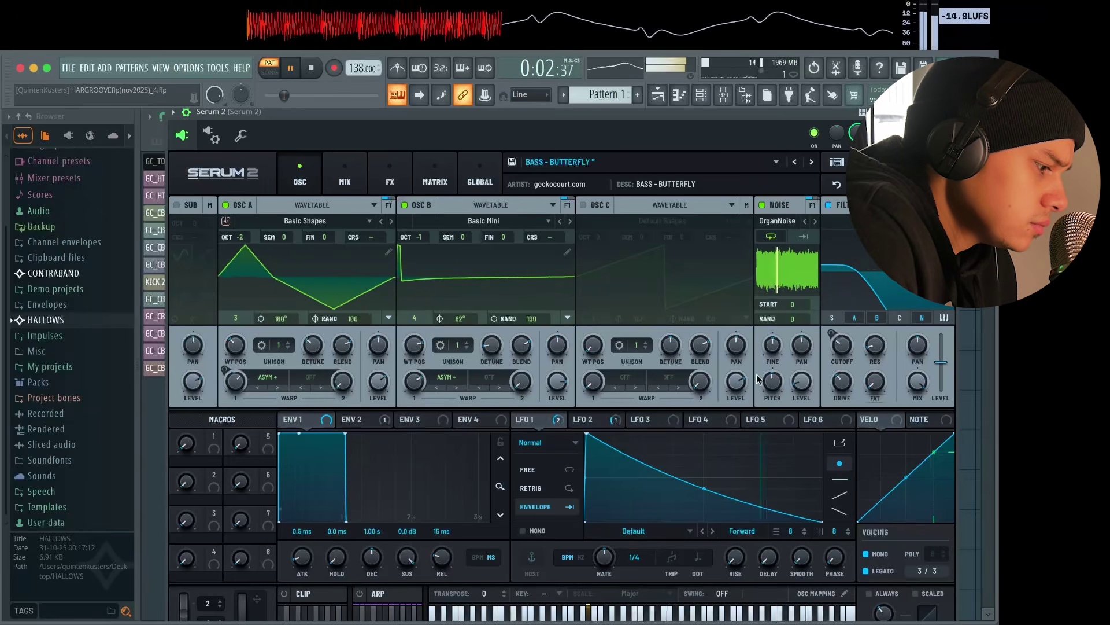
drag(805, 381, 811, 365)
drag(828, 311, 805, 392)
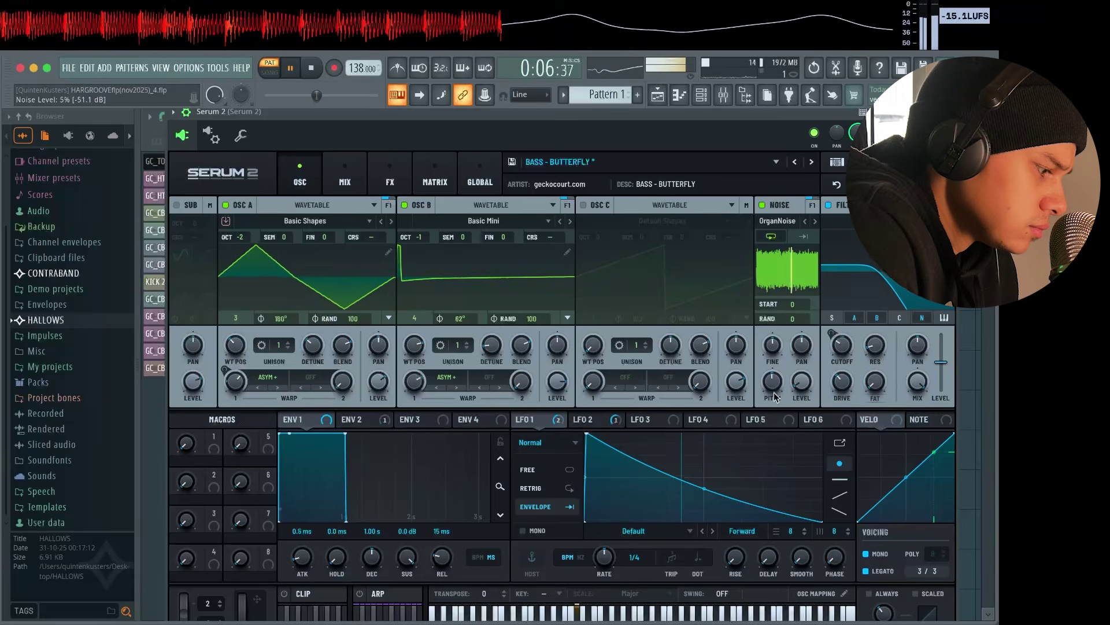
Step: Set the amount of LFO 1 modulating the Filter 1 frequency to 40% while the bass plays
click(607, 418)
click(535, 419)
key(space)
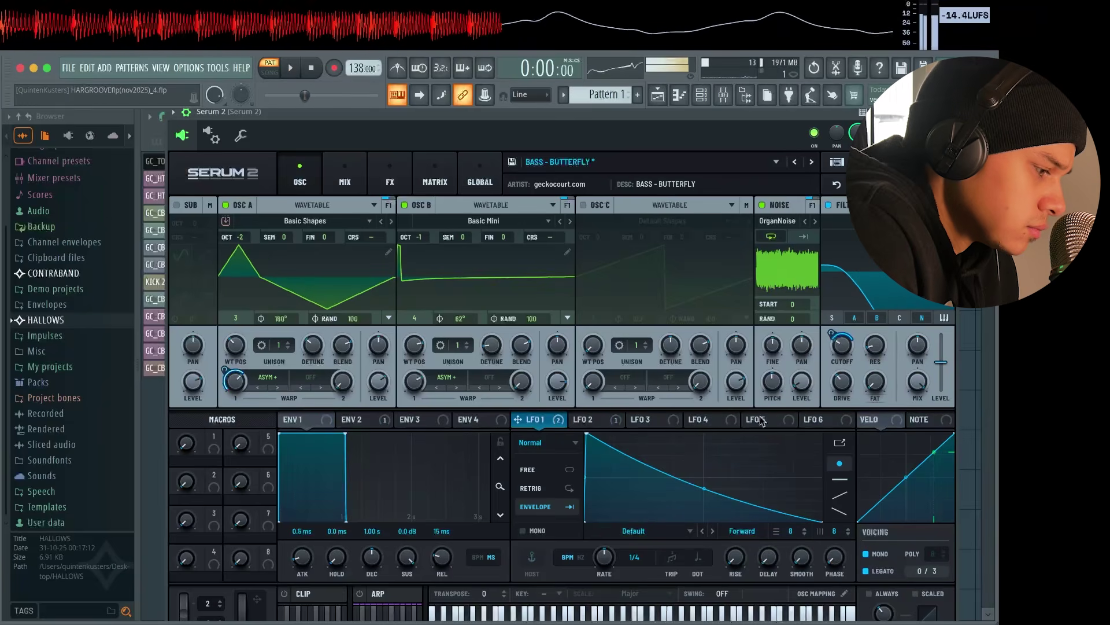
key(space)
mouse_move(827, 337)
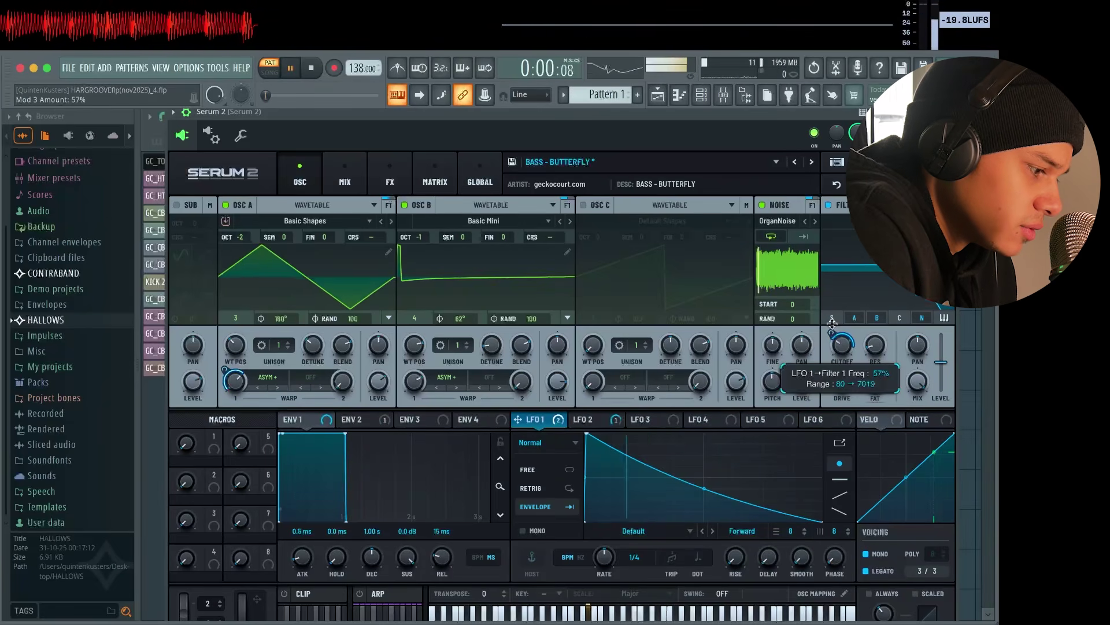
drag(826, 332, 826, 330)
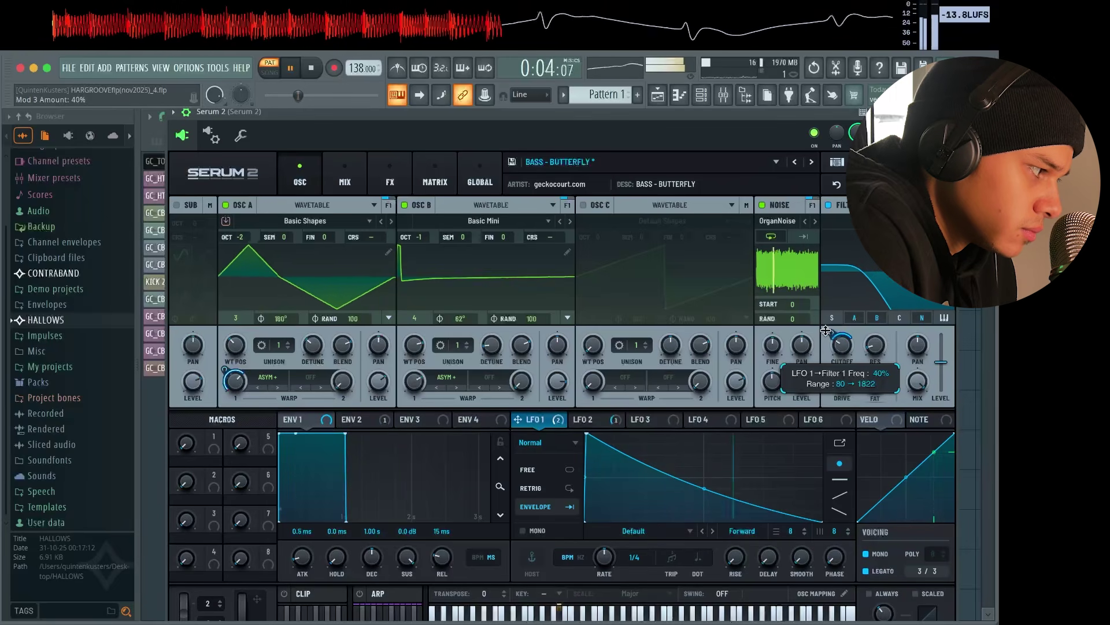
Step: Review the bass preset's effects chain and browse the METAMORPHOSIS presets under S1 Presets
click(390, 174)
key(space)
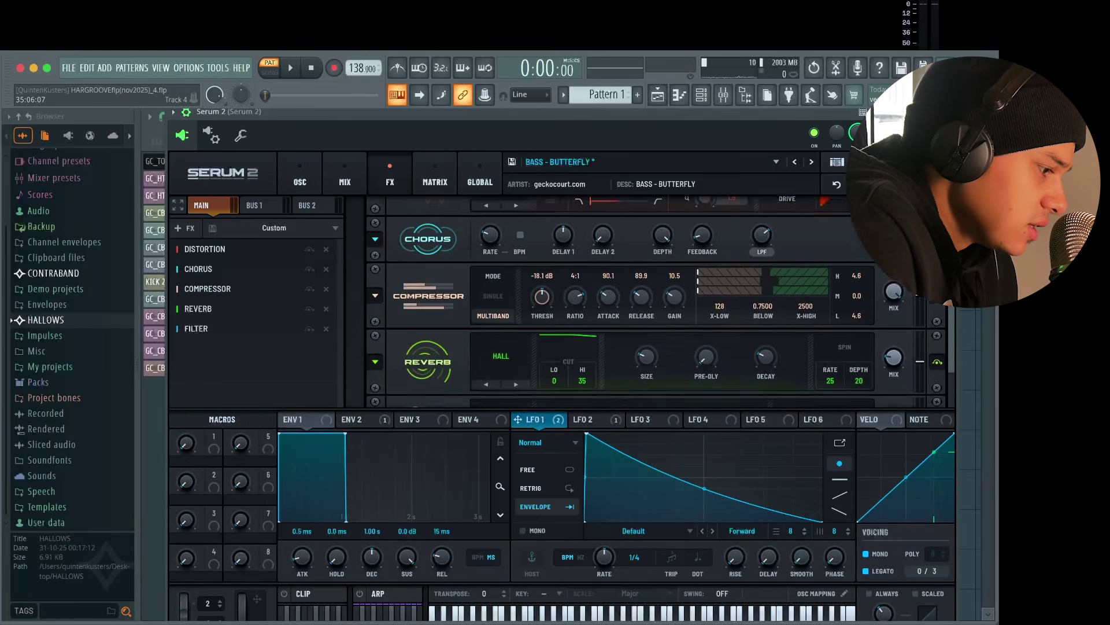
click(723, 162)
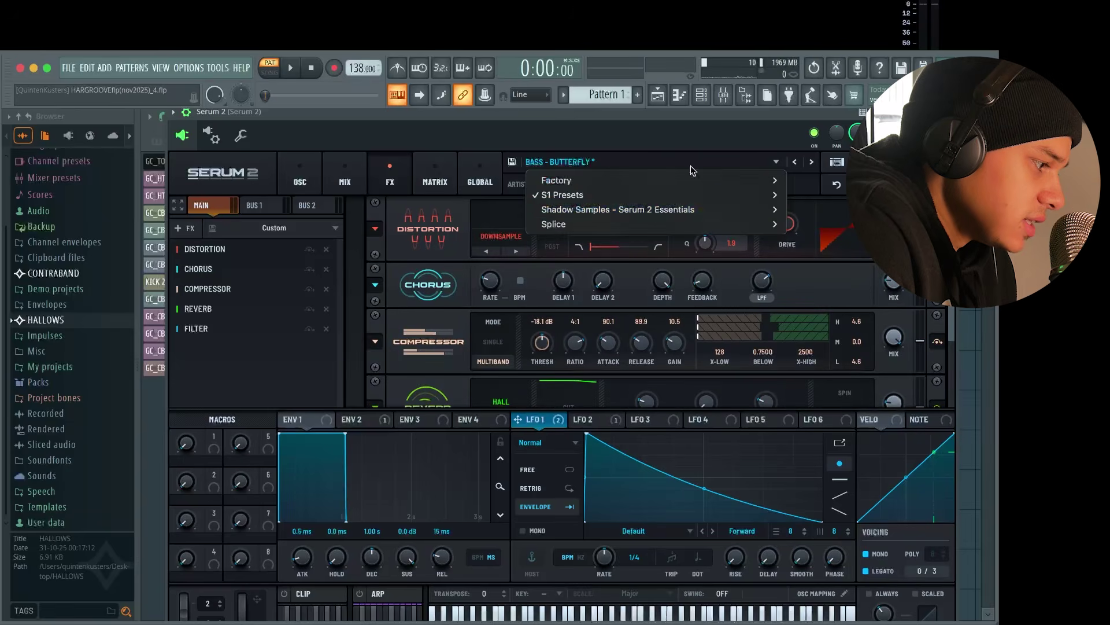
mouse_move(636, 195)
mouse_move(808, 259)
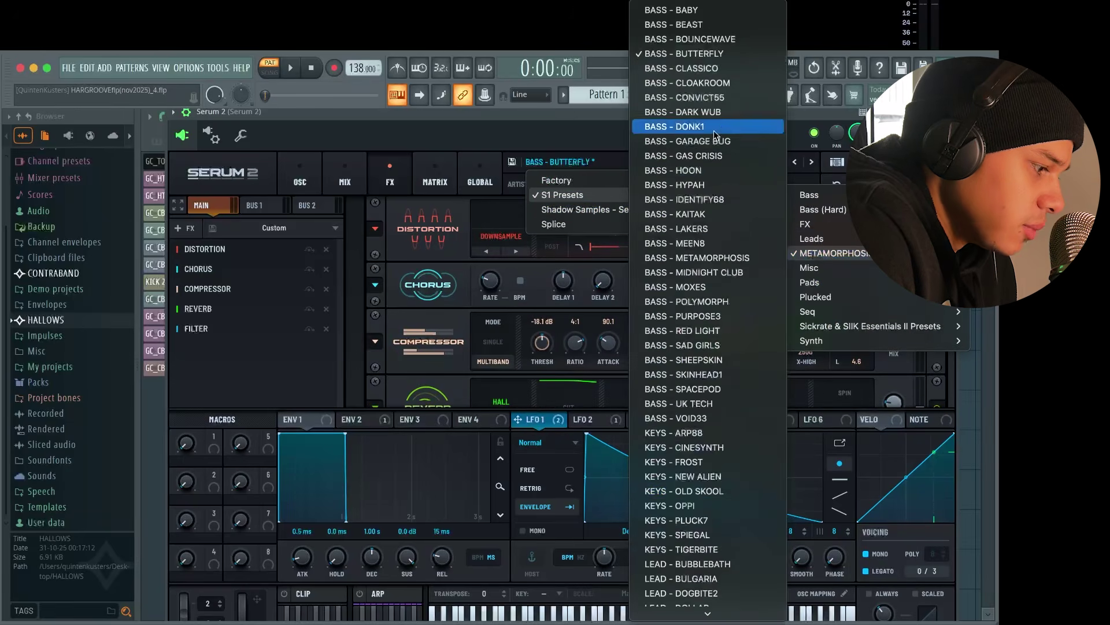
scroll(694, 549, down, 10)
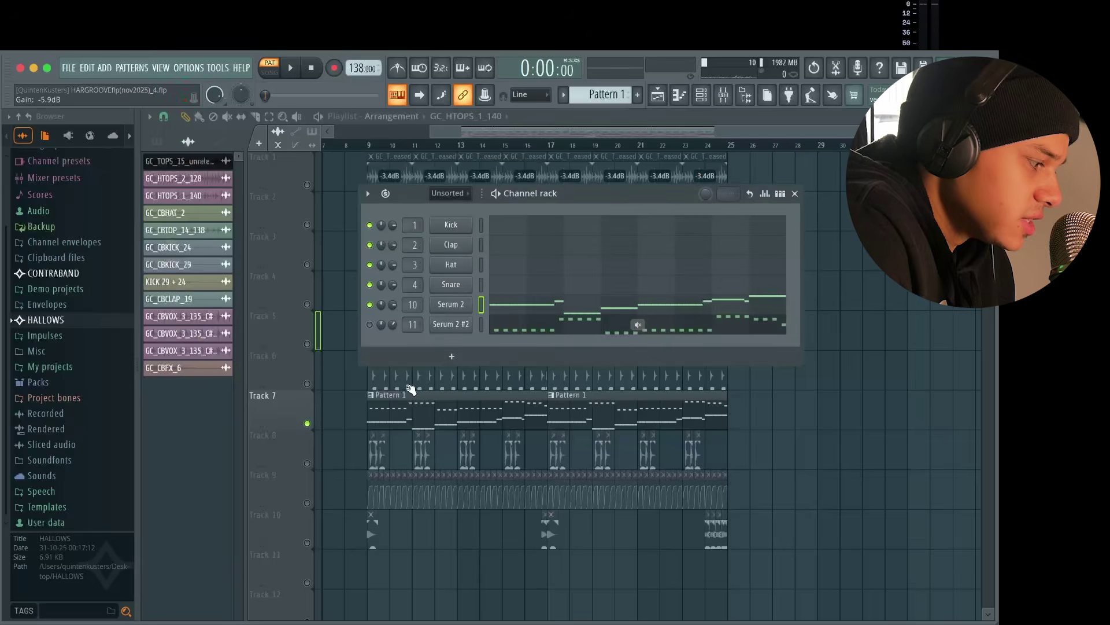
Step: Open the Serum 2 bass notes in the piano roll and examine the bassline of Pattern 1
click(591, 307)
scroll(454, 440, down, 2)
scroll(450, 431, down, 4)
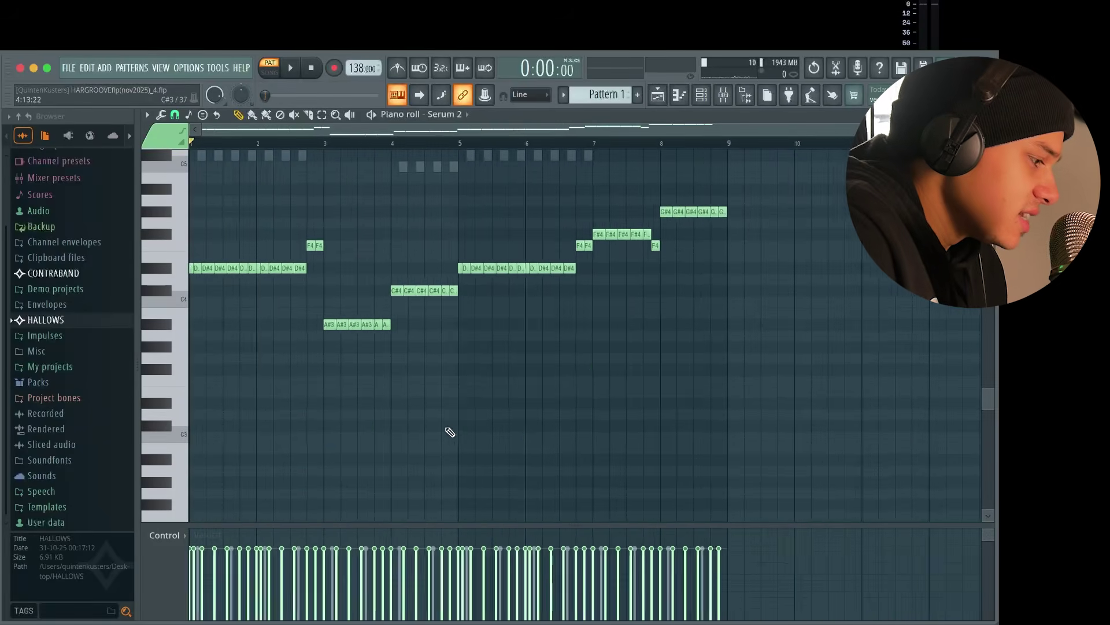
scroll(444, 426, up, 5)
scroll(444, 426, down, 2)
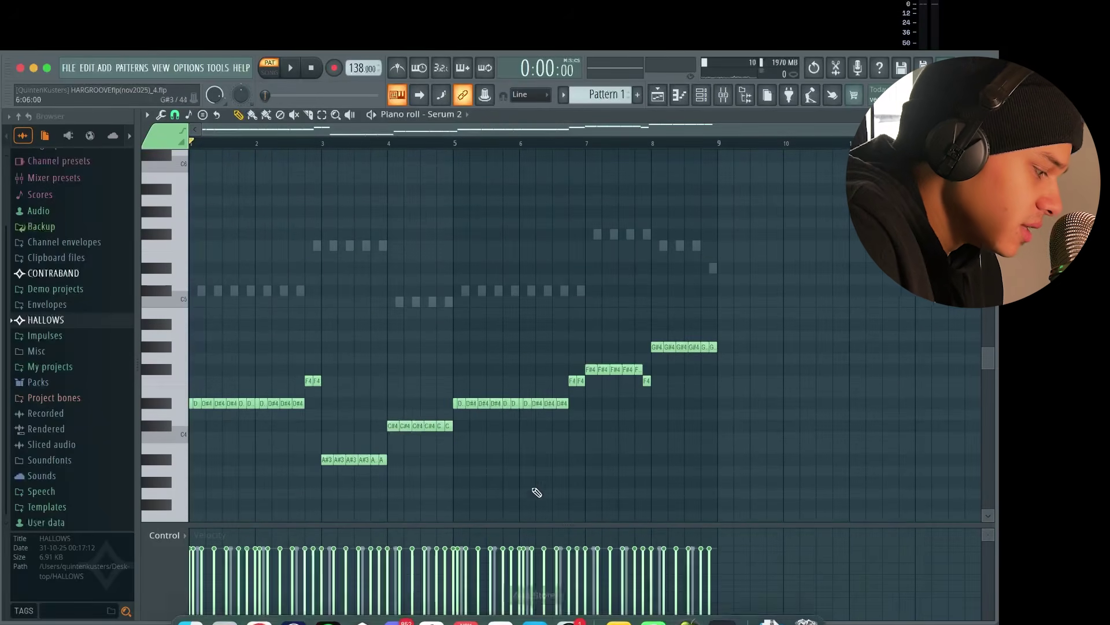
Step: Switch to Spotify and browse its page
click(328, 600)
scroll(405, 428, down, 2)
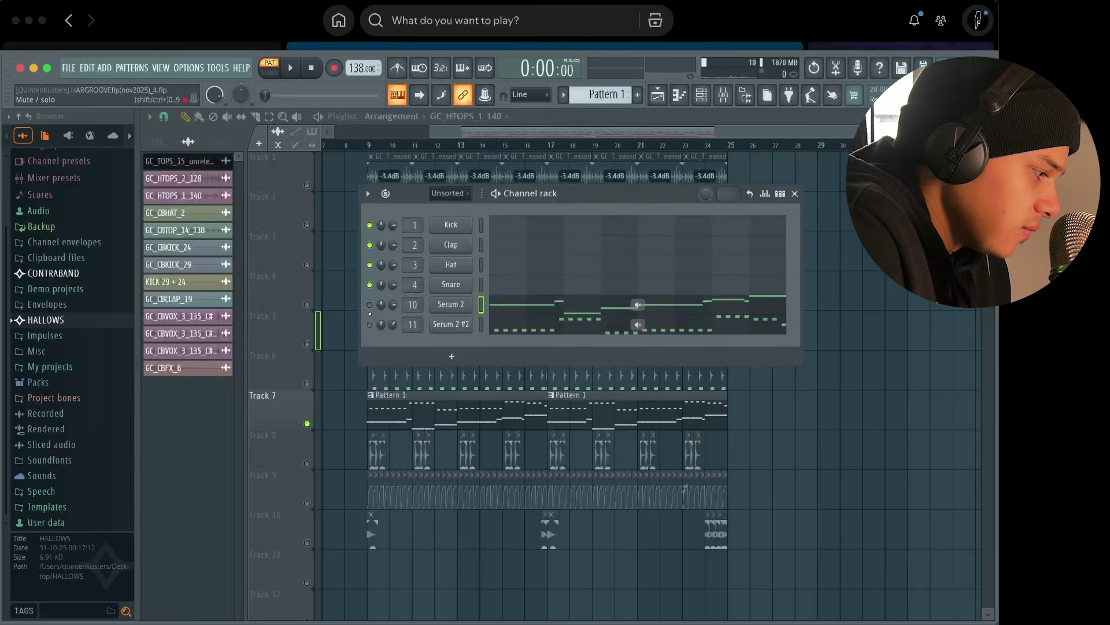
Step: Unmute the Serum 2 #2 channel, view its notes in the piano roll and play Pattern 1
click(369, 324)
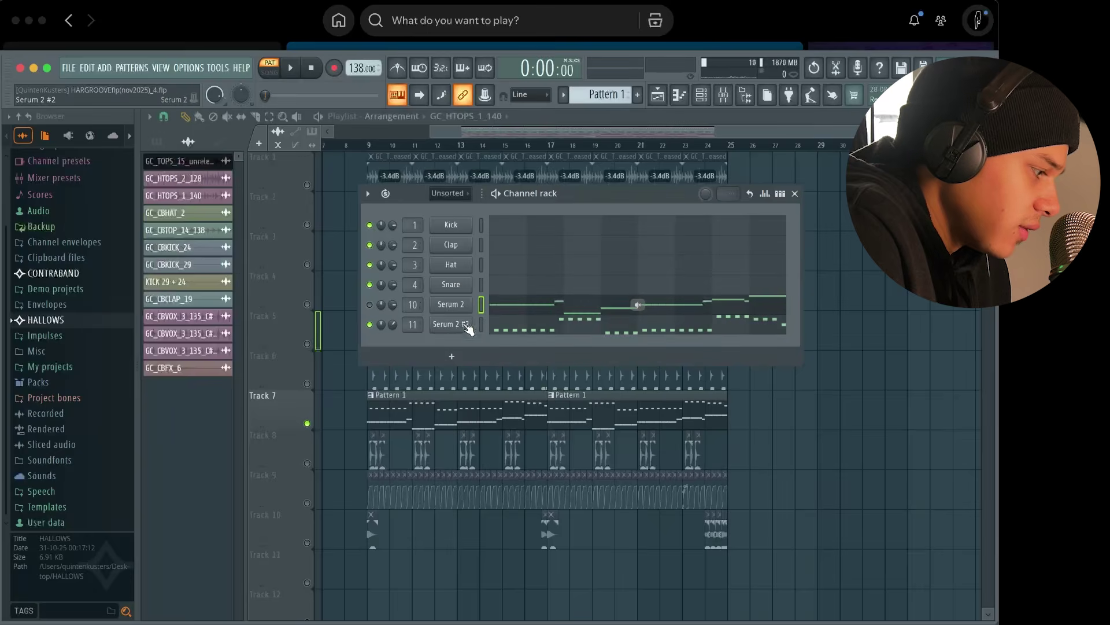
click(505, 332)
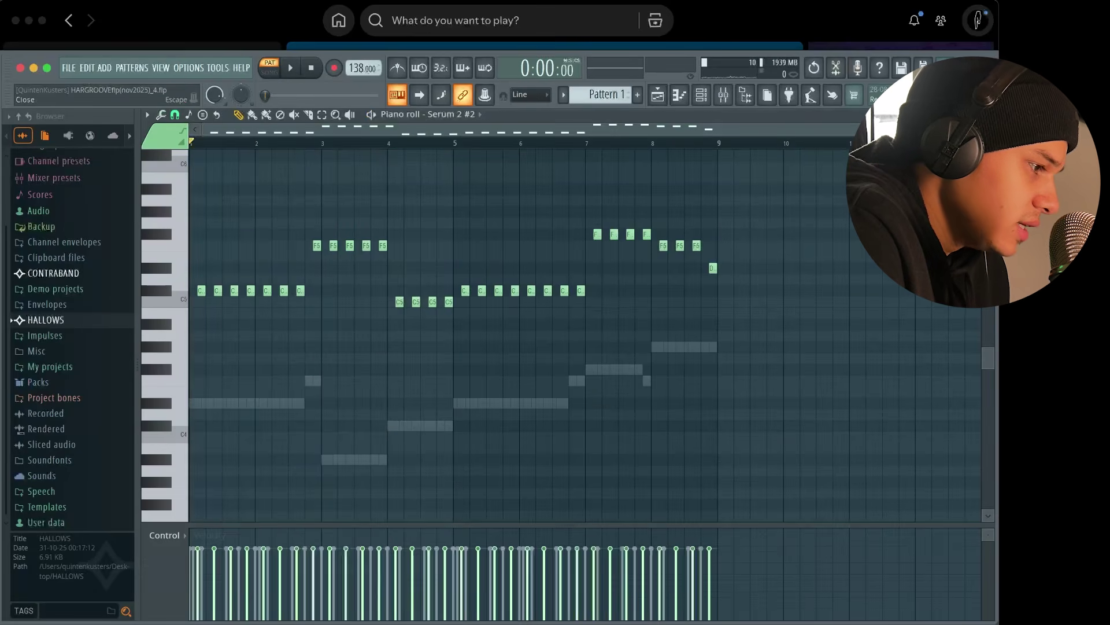
key(space)
key(Escape)
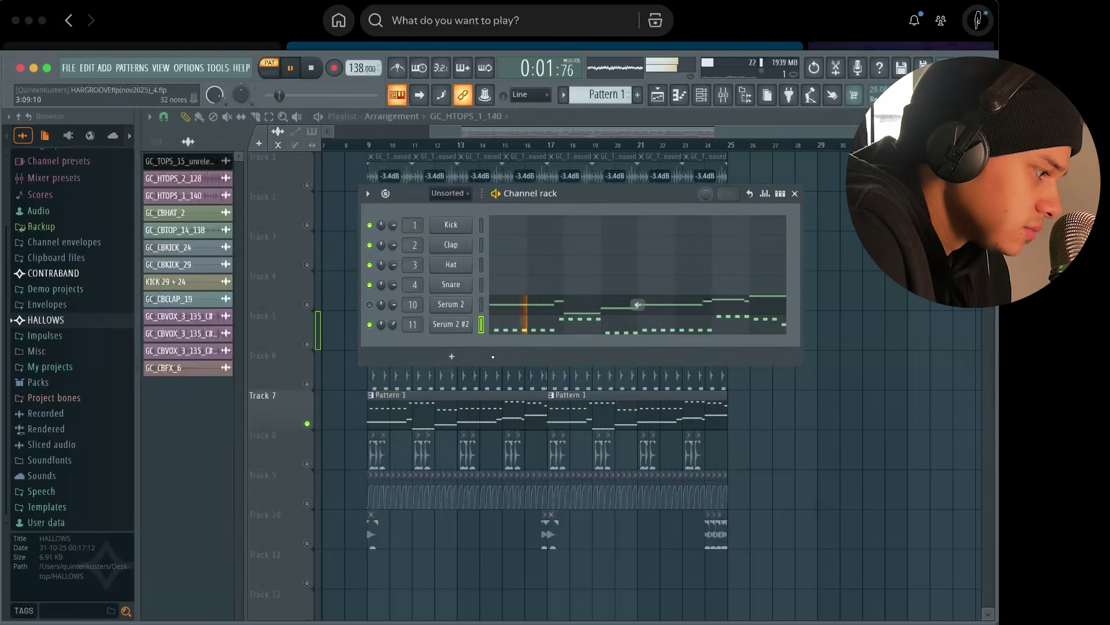
Step: Open the Serum 2 #2 channel's synth with the LEAD - K8HOLE preset while the pattern plays
click(450, 325)
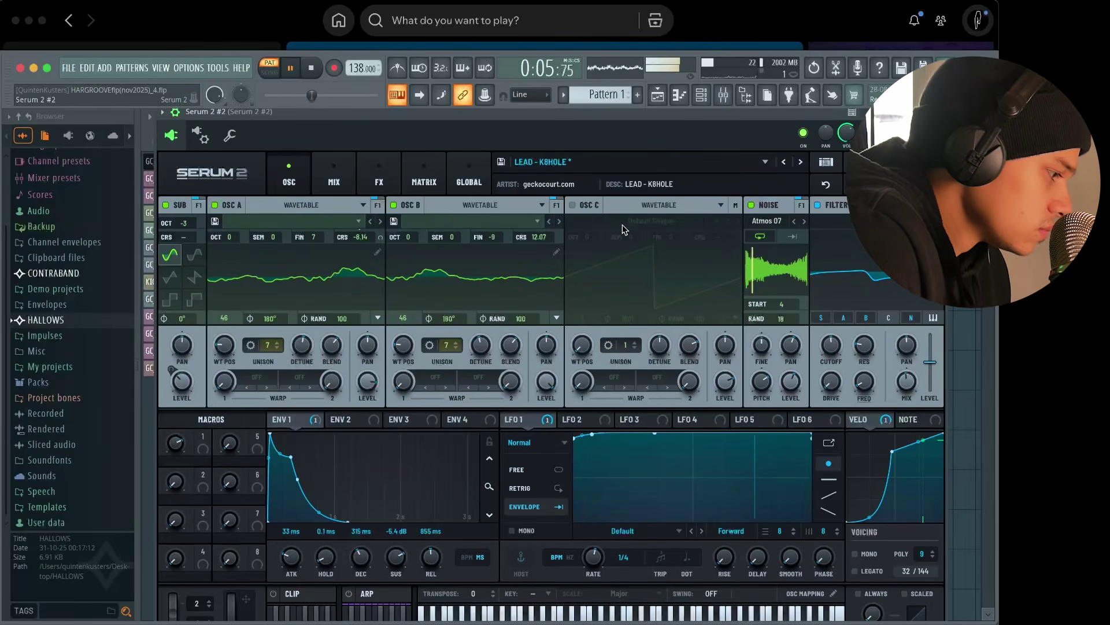
Step: Play Pattern 1 with the lead alone, then unmute the Serum 2 bass channel and play both parts together
key(space)
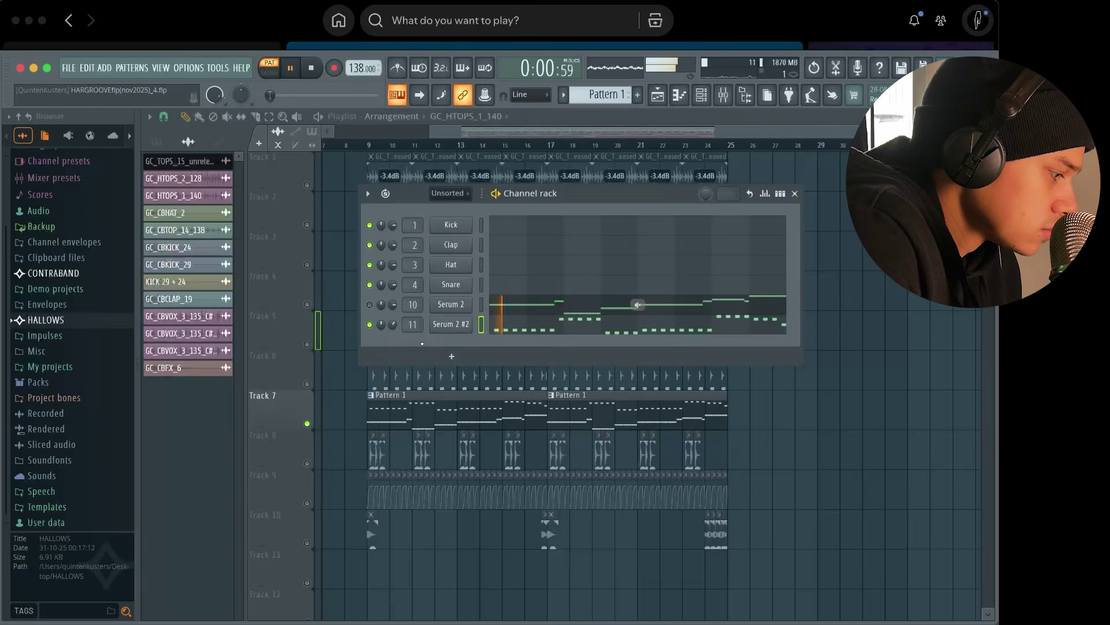
key(space)
click(370, 304)
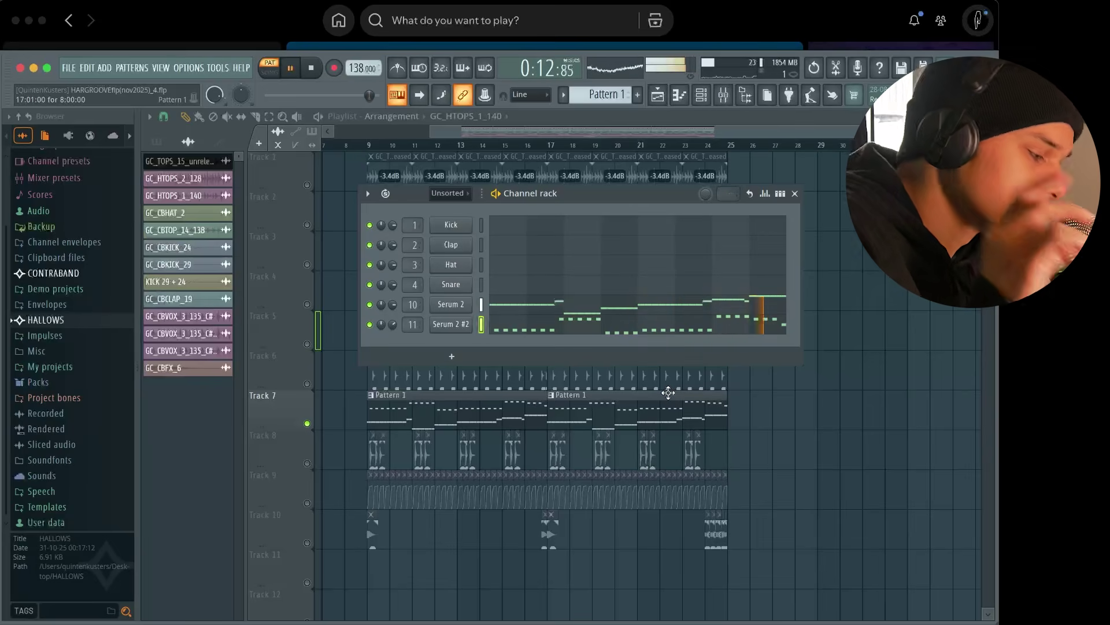
key(space)
Step: Hide the channel rack, unmute the vocal chops on Track 8 and play the song from bar 9
key(F6)
scroll(399, 474, up, 5)
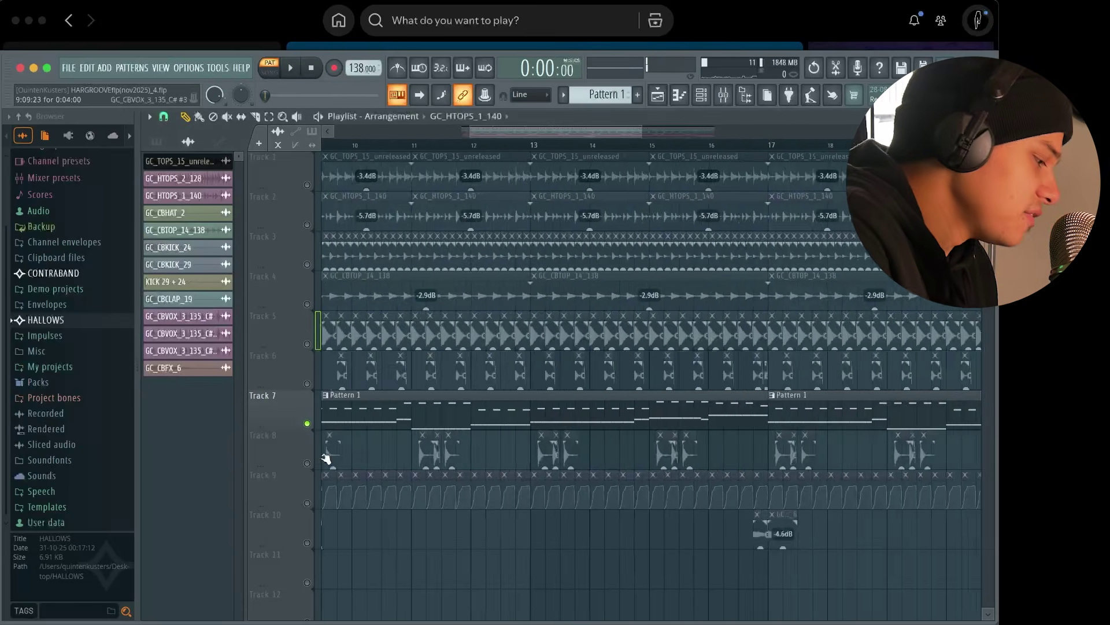
scroll(521, 560, down, 4)
scroll(324, 509, up, 1)
scroll(290, 505, up, 6)
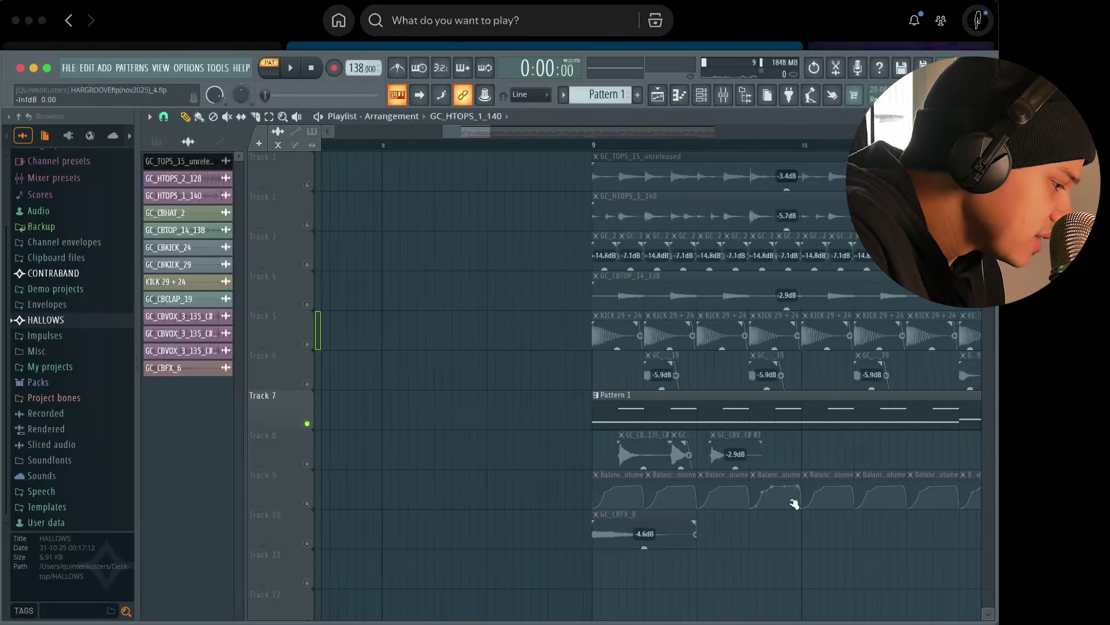
click(262, 460)
scroll(459, 508, down, 3)
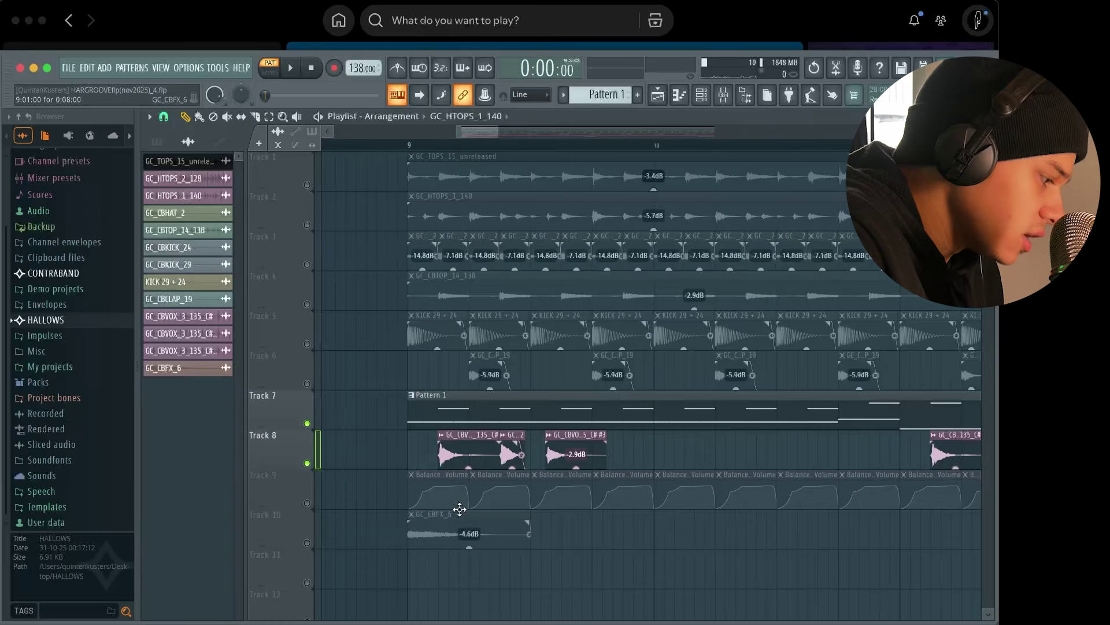
key(space)
scroll(453, 300, down, 3)
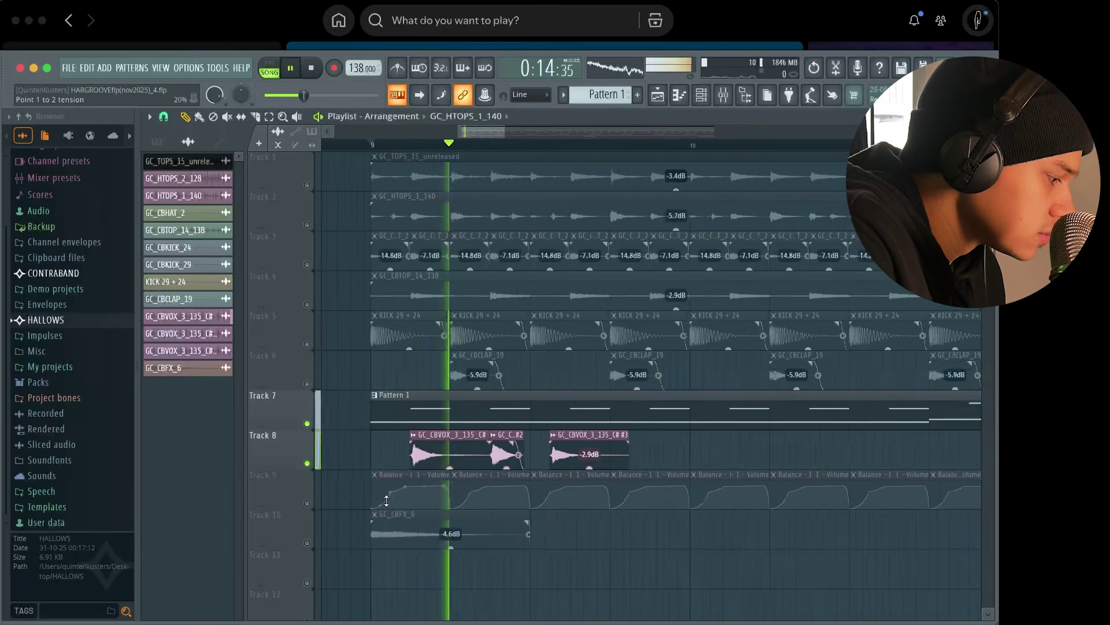
key(space)
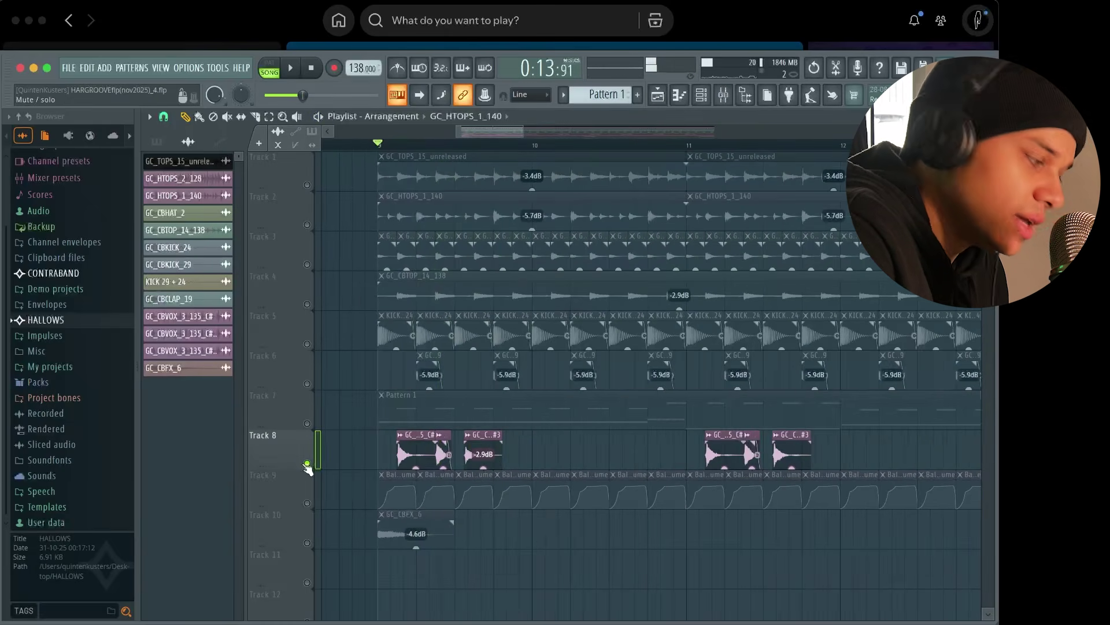
Step: Play the Track 8 vocals alone with Track 7 muted, then play both tracks together
scroll(298, 462, down, 4)
key(space)
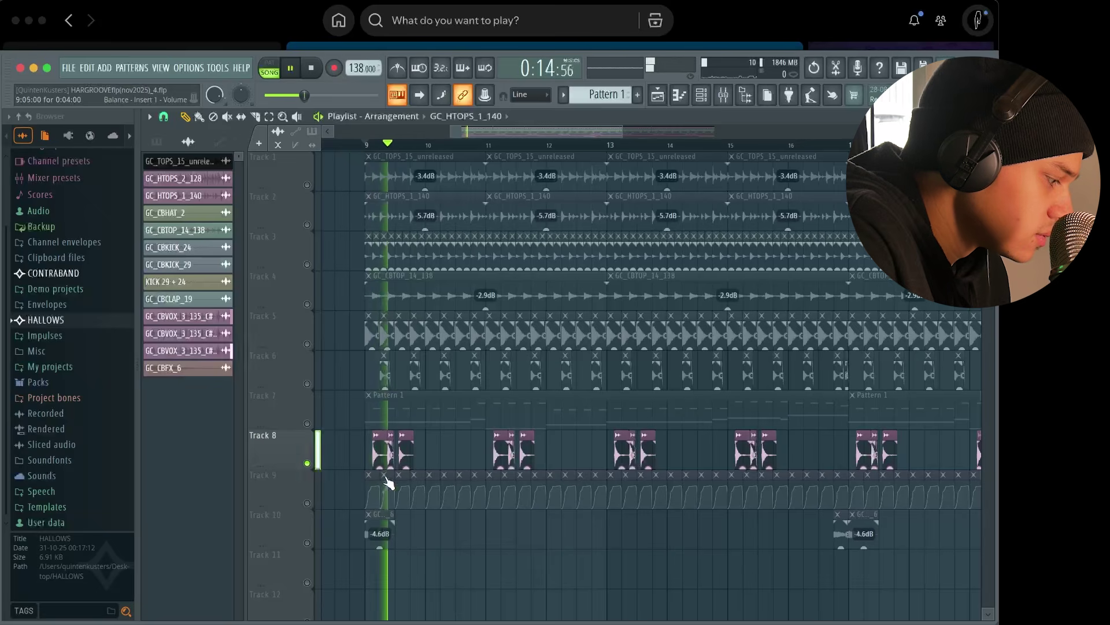
key(space)
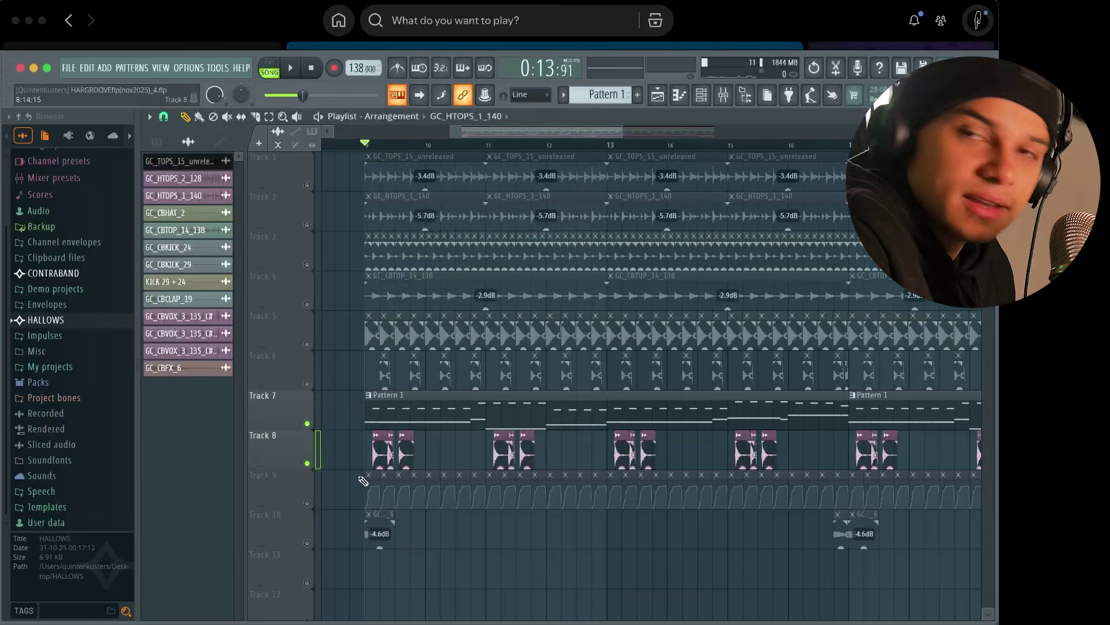
key(space)
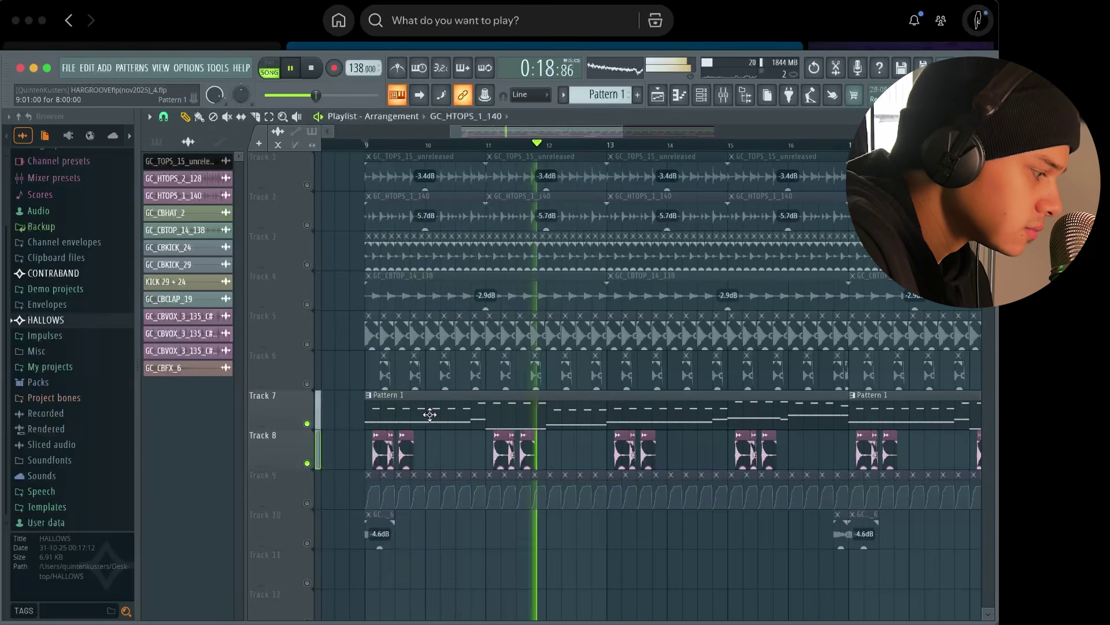
key(space)
Step: Reopen the Serum 2 #2 lead synth, examine its effects chain from phaser to distortion and return to its oscillators
click(702, 94)
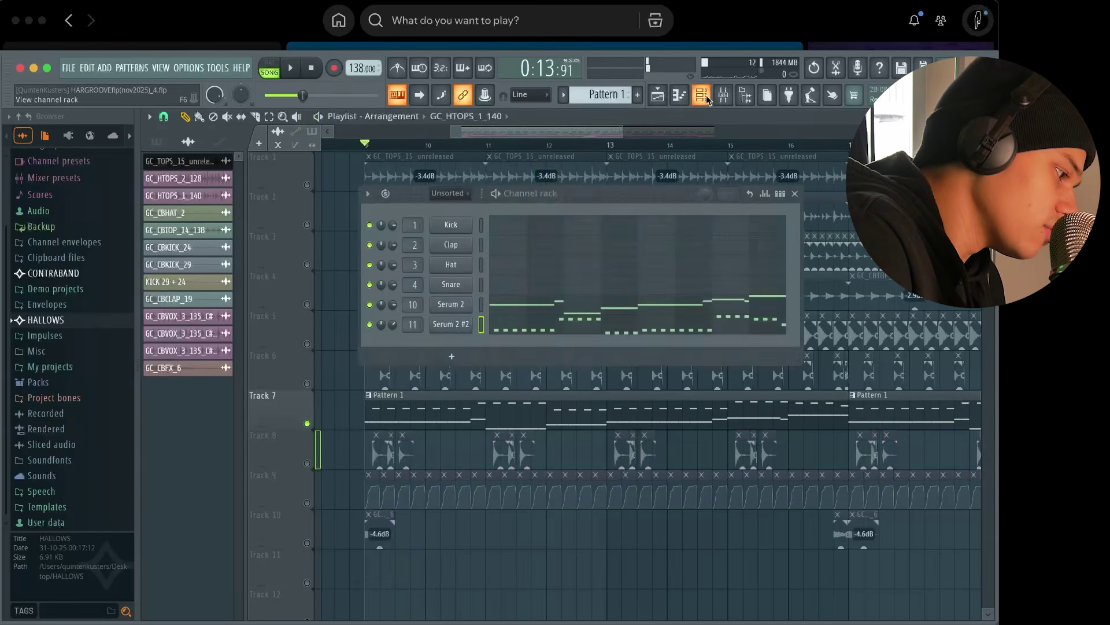
click(453, 322)
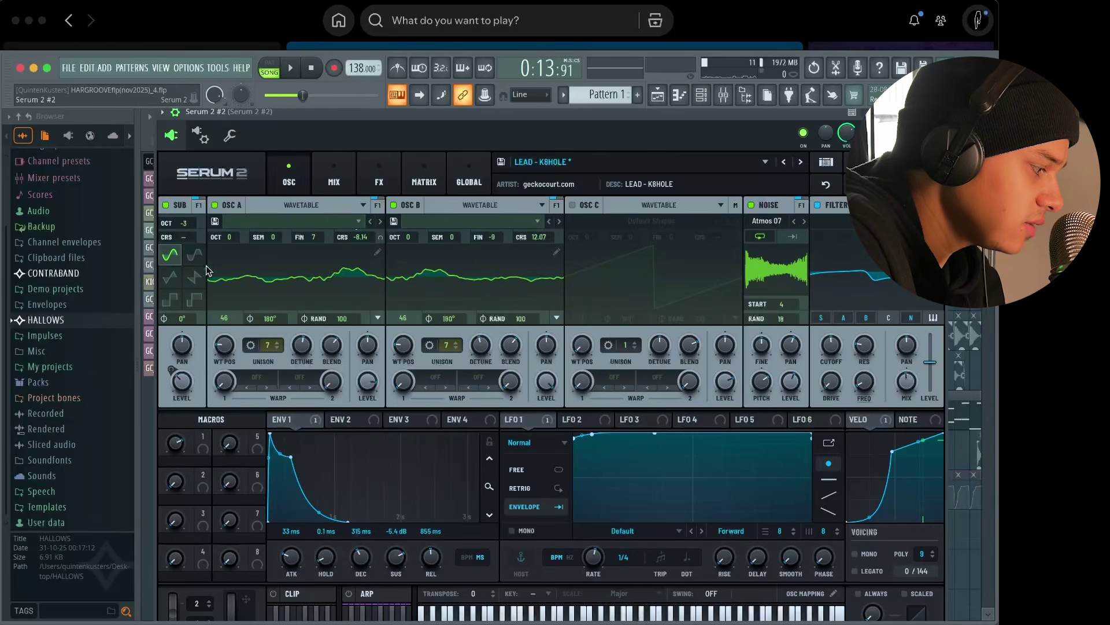
click(399, 181)
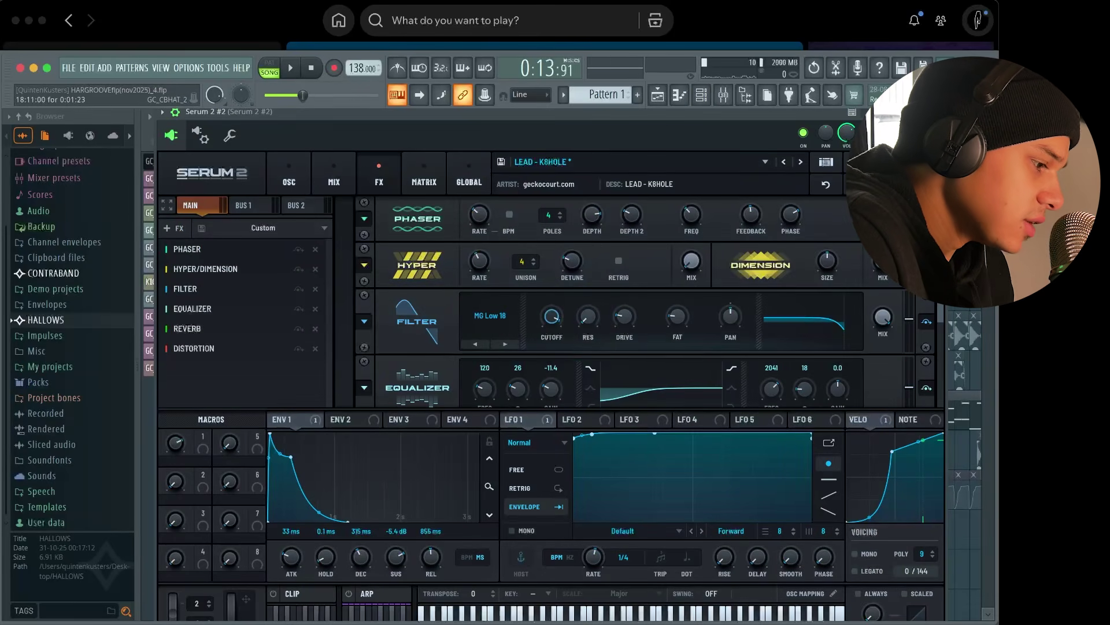
scroll(607, 301, down, 3)
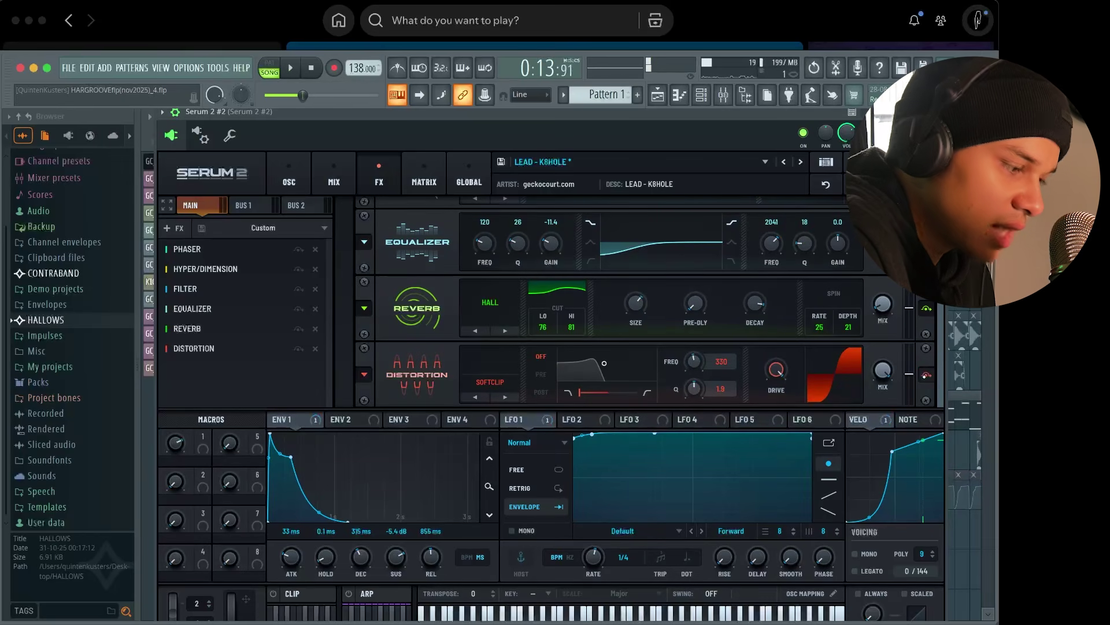
click(290, 174)
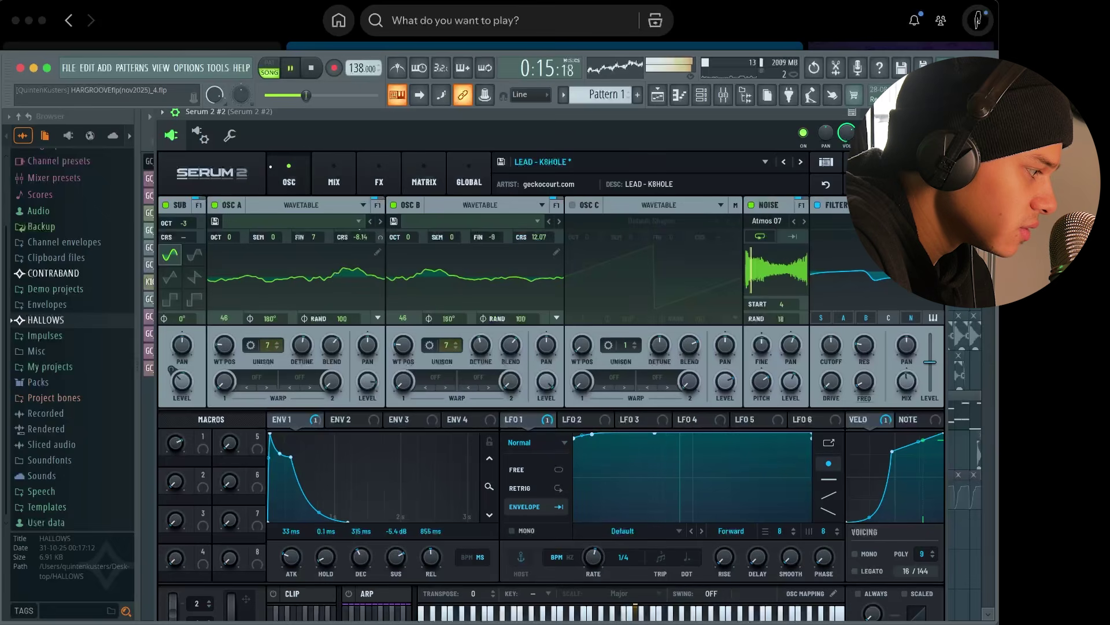
Step: Play the lead with its sub oscillator switched off, then switch the sub back on and close the synth
key(space)
click(171, 206)
key(space)
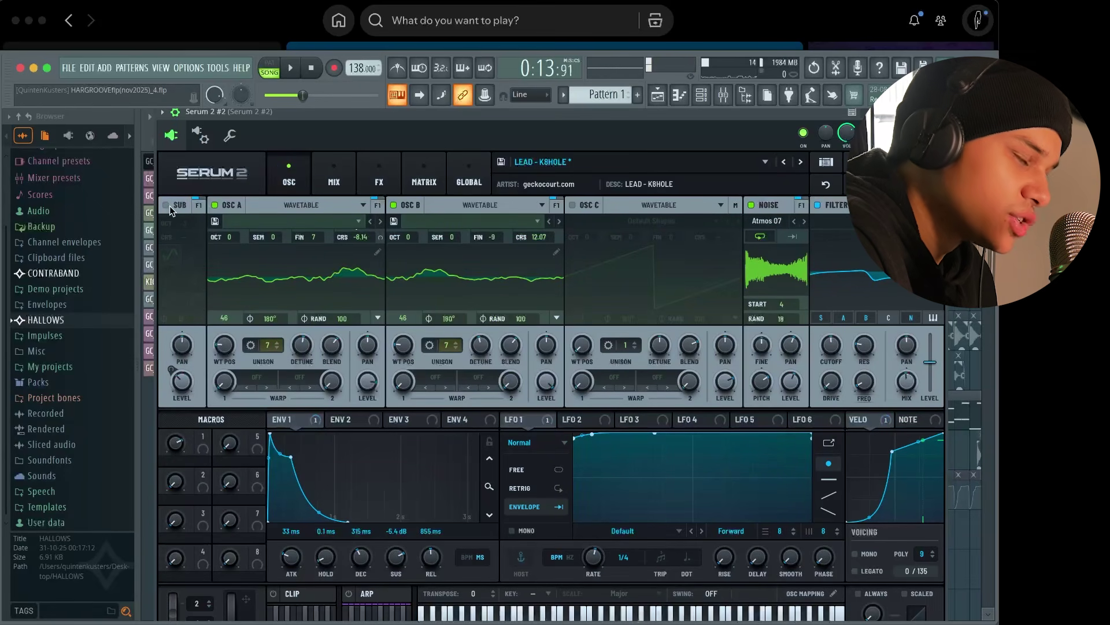
click(171, 207)
click(937, 111)
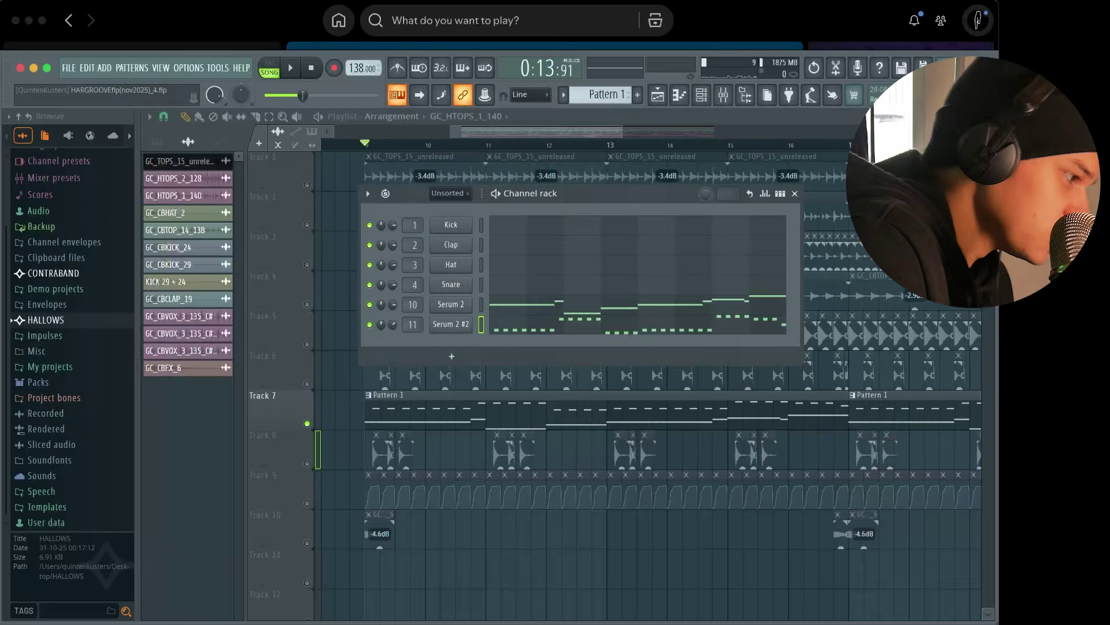
Step: Examine the first Fruity Parametric EQ 2 on the Serum 2 #2 mixer track, then check the BASS - BUTTERFLY synth's effects
key(space)
click(723, 95)
key(space)
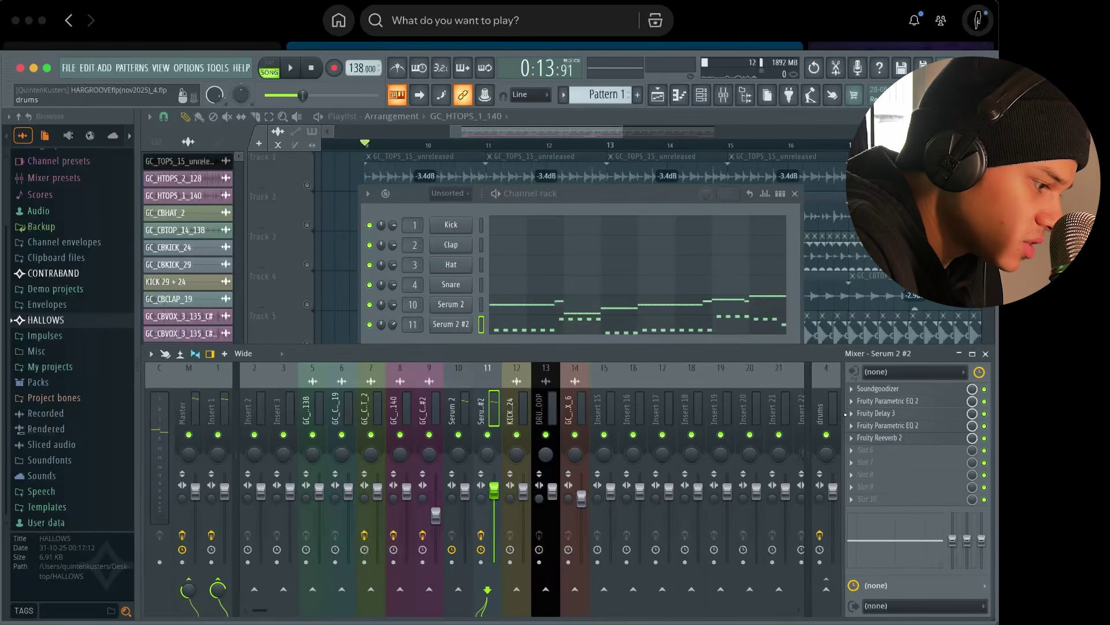
click(879, 401)
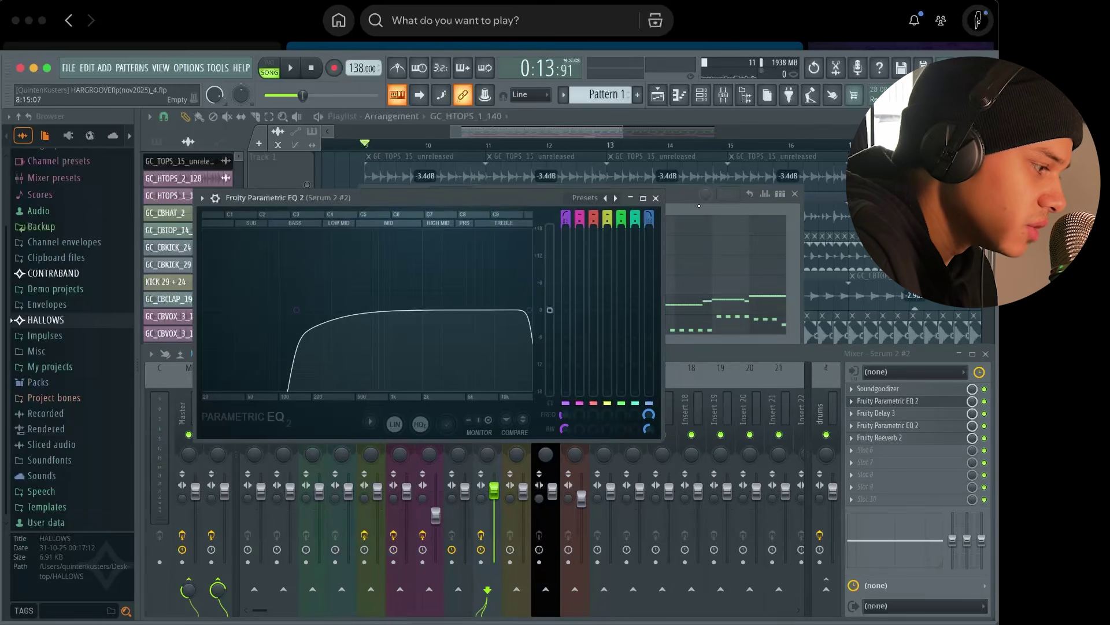
click(656, 198)
click(449, 309)
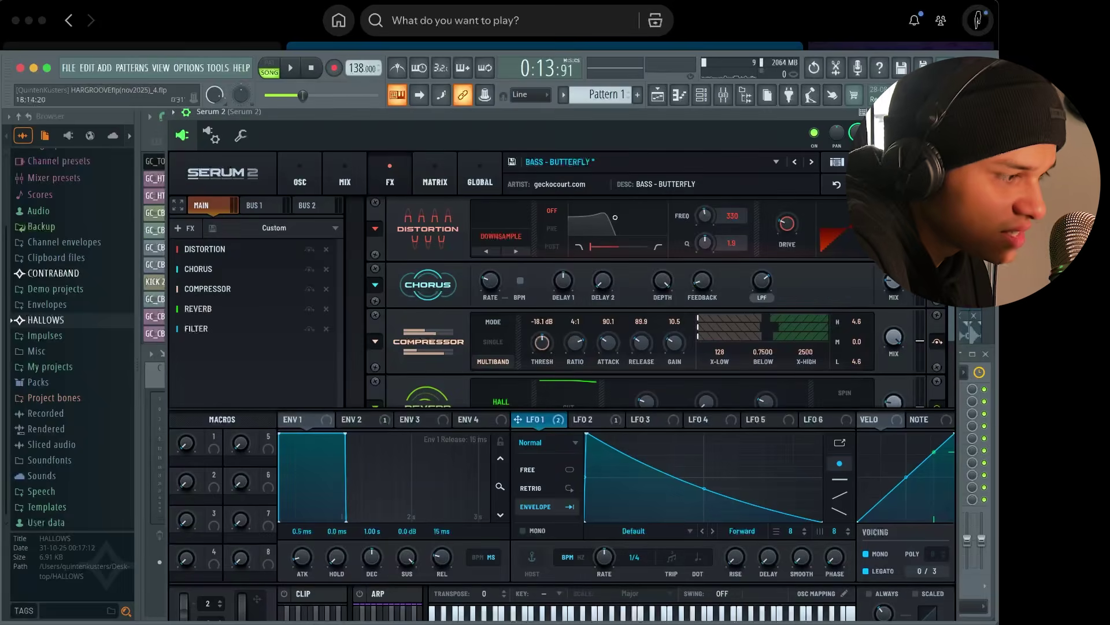
click(947, 112)
Step: Inspect the mixer tracks of the KICK 29 + 24, Serum 2 and Serum 2 #2 channels
click(510, 438)
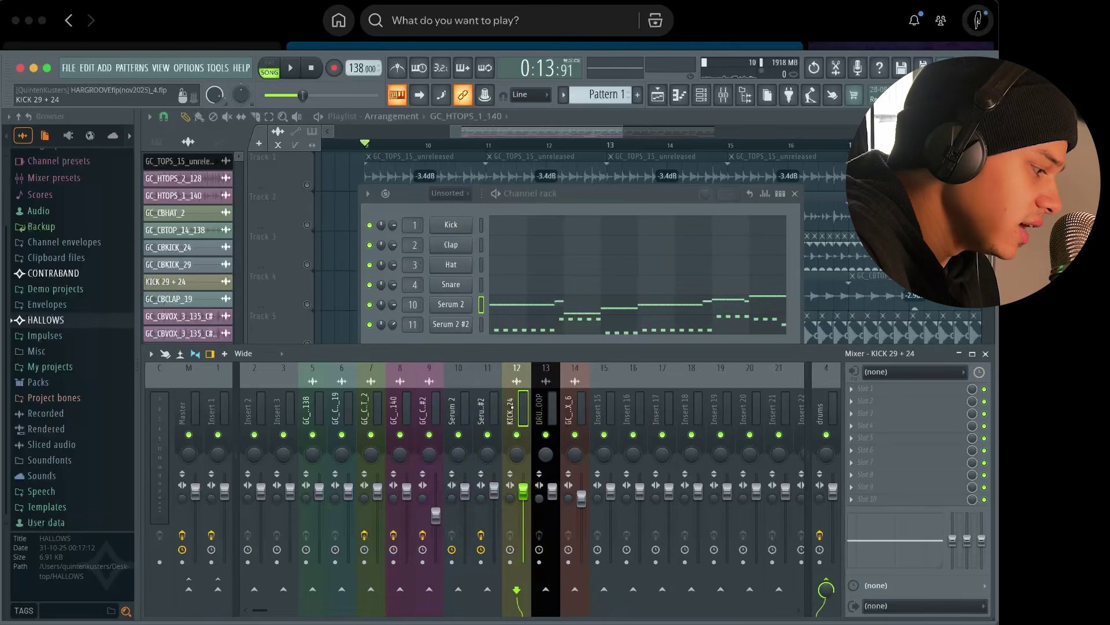
click(447, 405)
click(479, 403)
click(463, 403)
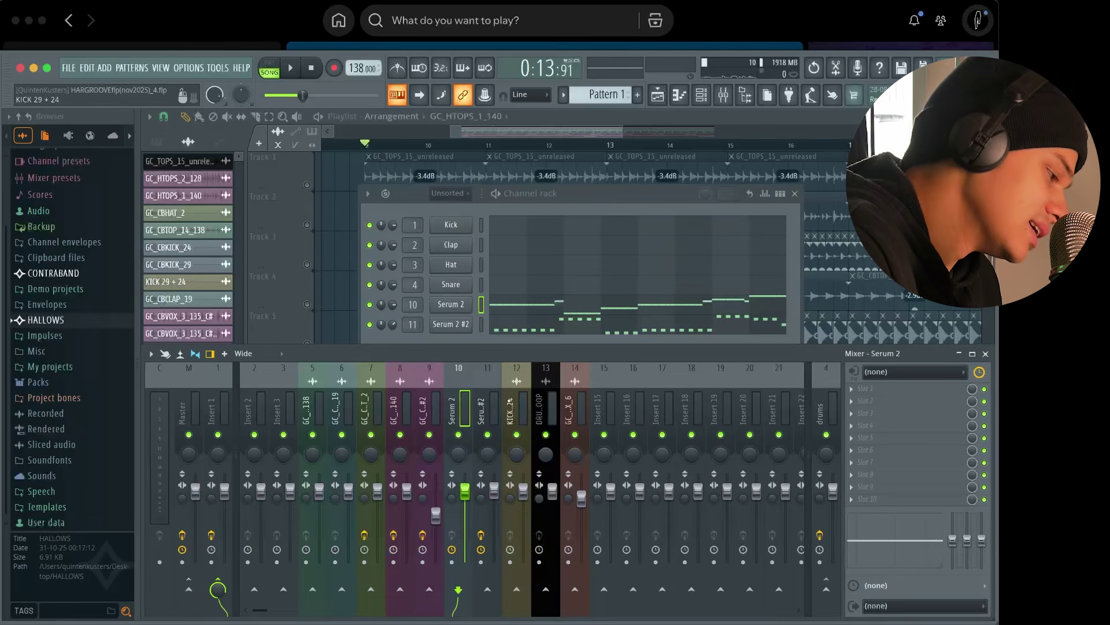
click(492, 401)
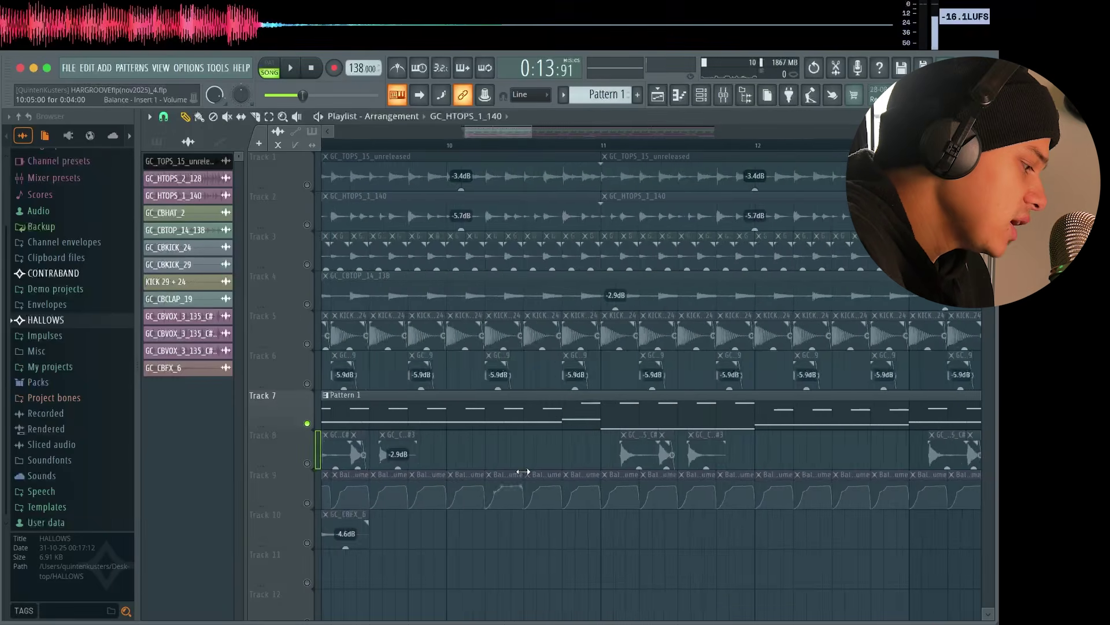
Step: Unmute the Balance volume automation on Track 9 and the vocals on Track 8, then play them with Track 7 and the kick muted
click(321, 470)
scroll(322, 471, up, 5)
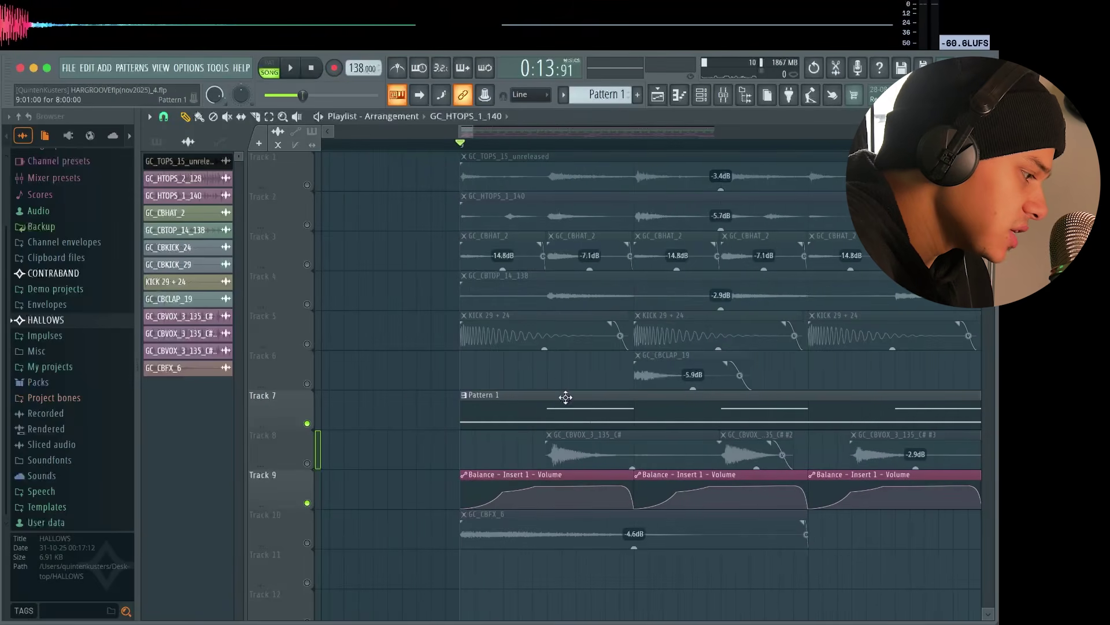
click(307, 345)
scroll(382, 456, down, 5)
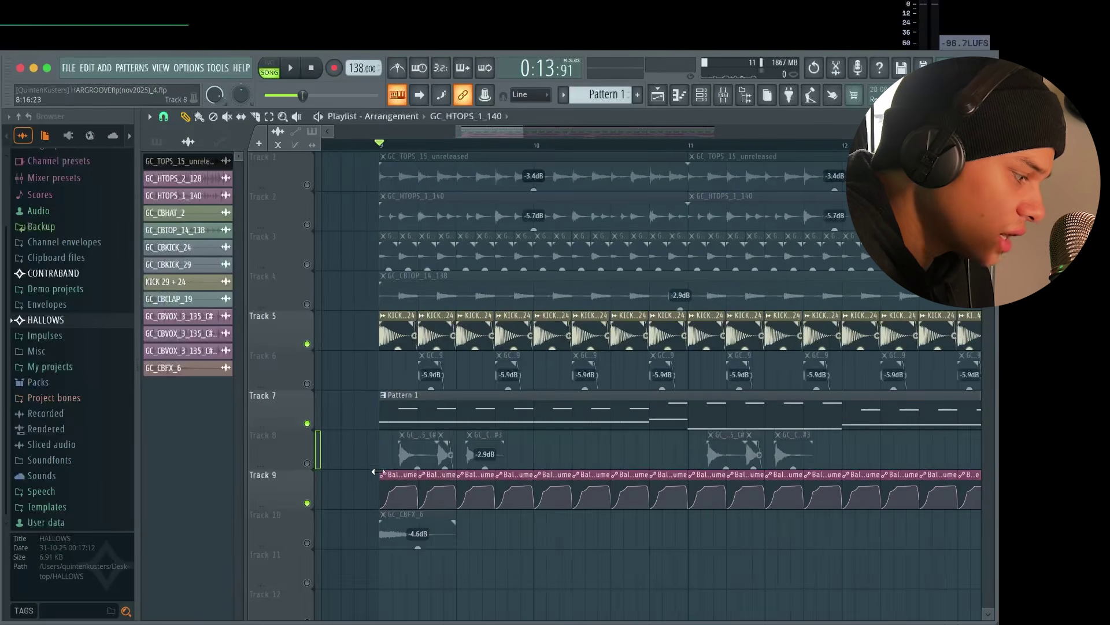
scroll(377, 472, up, 5)
click(307, 464)
click(307, 344)
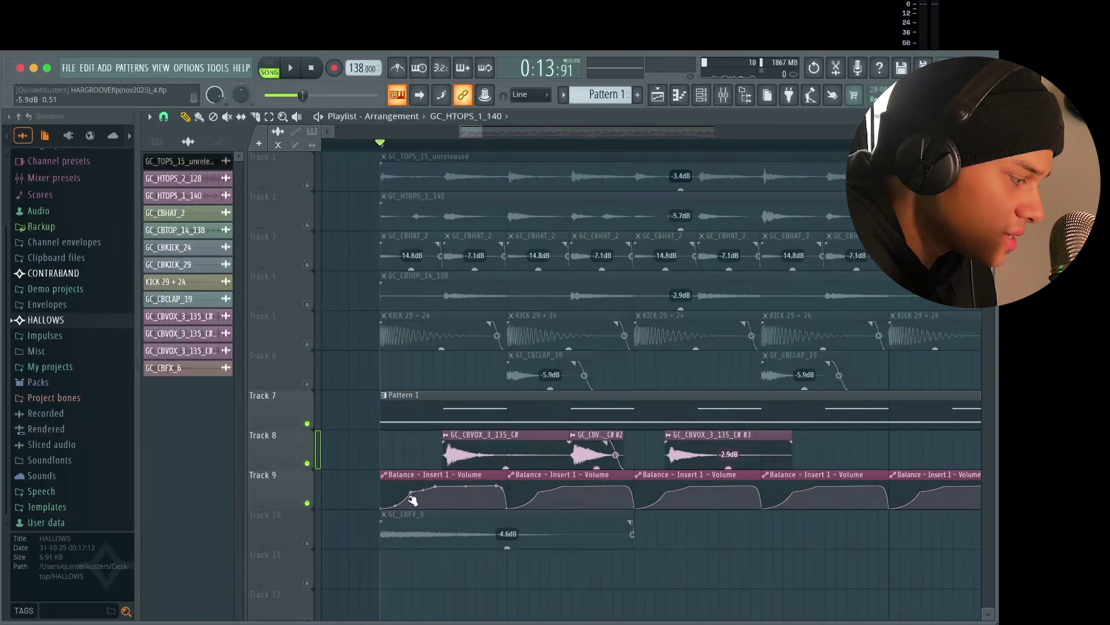
scroll(412, 501, down, 5)
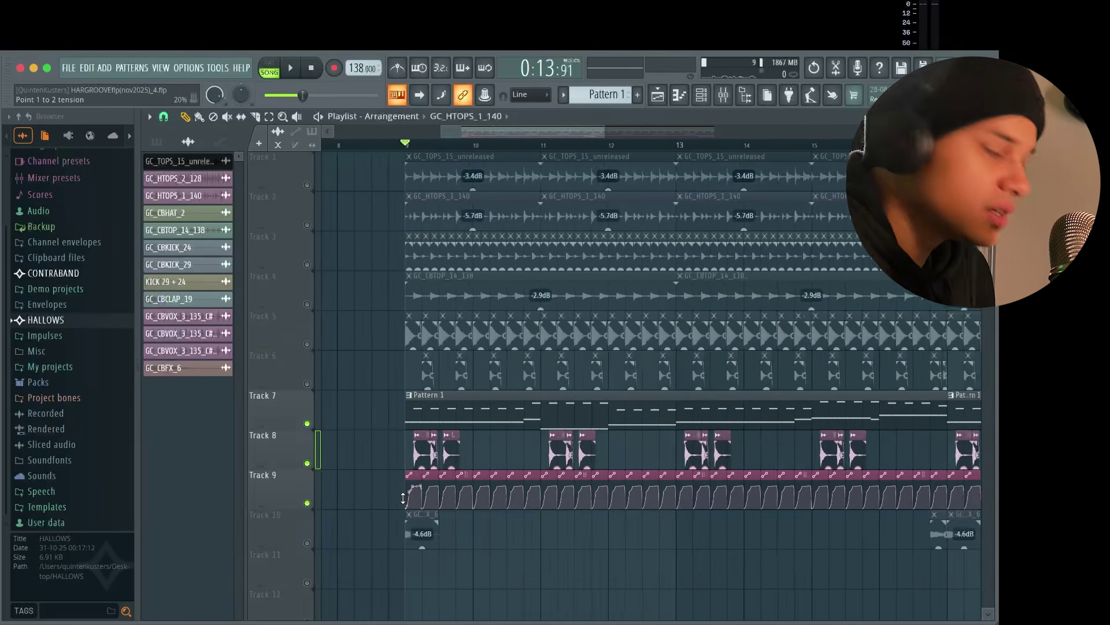
key(space)
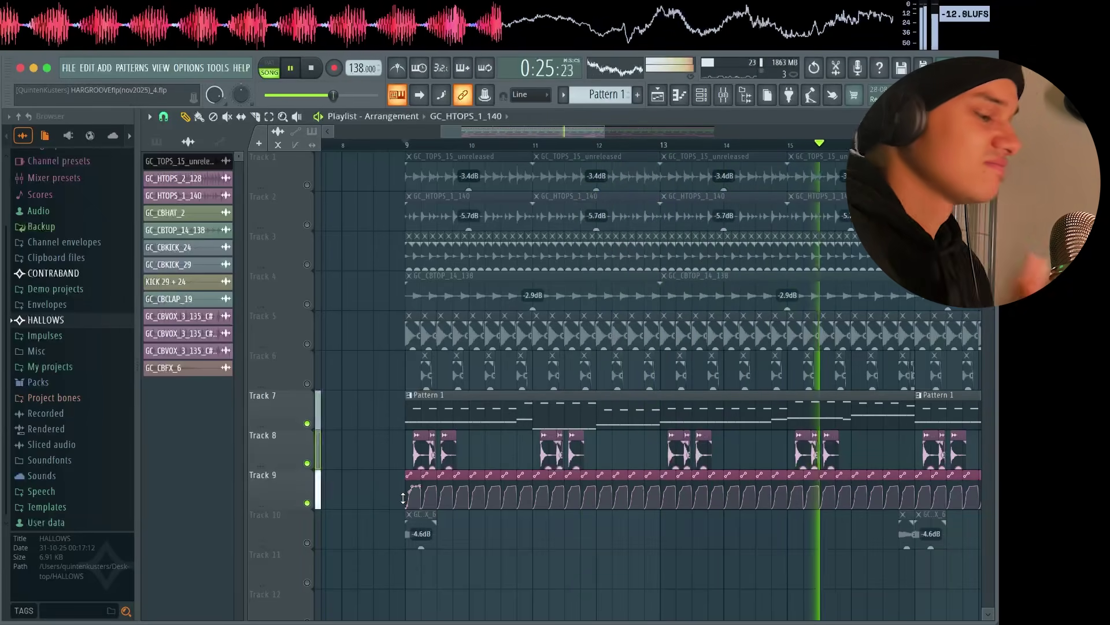
Step: Unmute the KICK 29 + 24 clips on Track 5 while the arrangement plays
click(309, 345)
scroll(363, 447, down, 5)
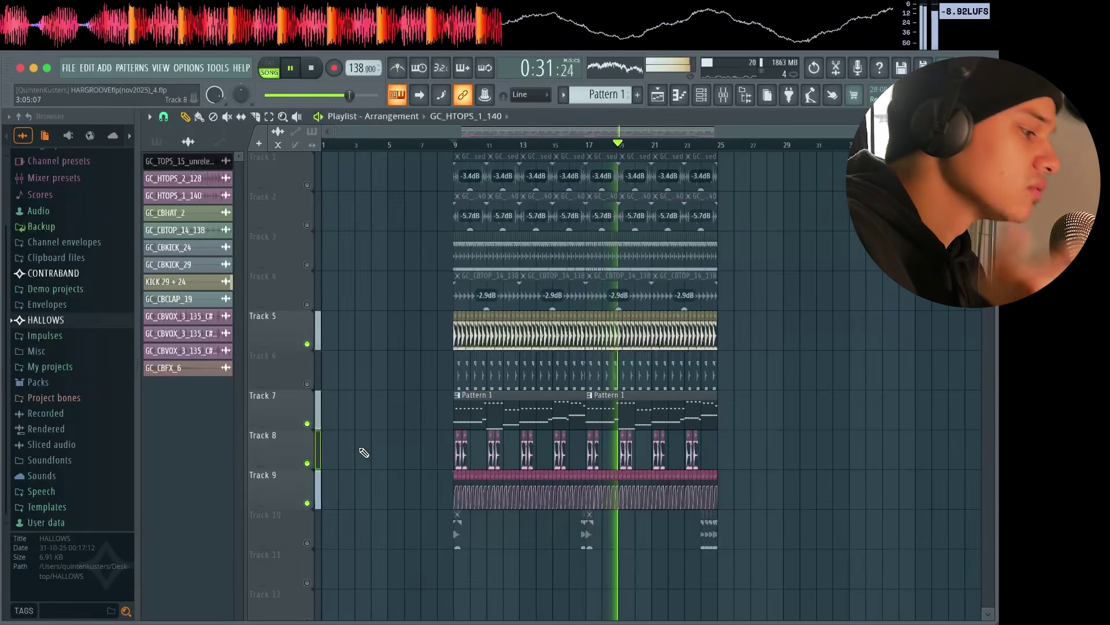
scroll(618, 375, up, 4)
scroll(620, 373, down, 1)
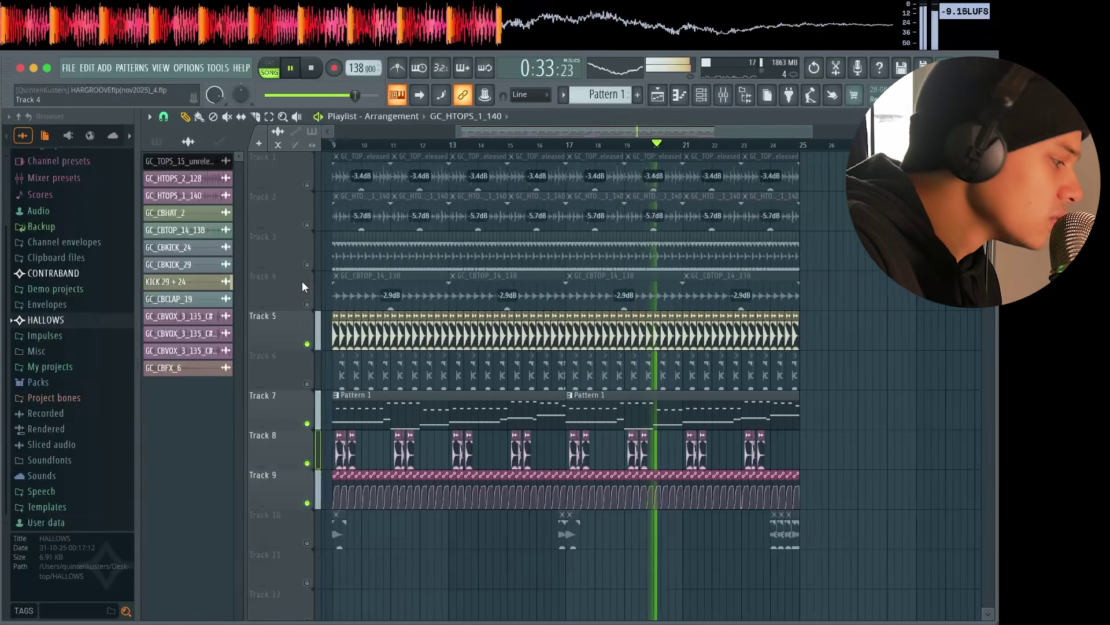
scroll(303, 279, up, 1)
Step: Bring in Tracks 3, 4, 2, 1, 6 and 10 by unmuting them in turn and play the full arrangement
click(307, 265)
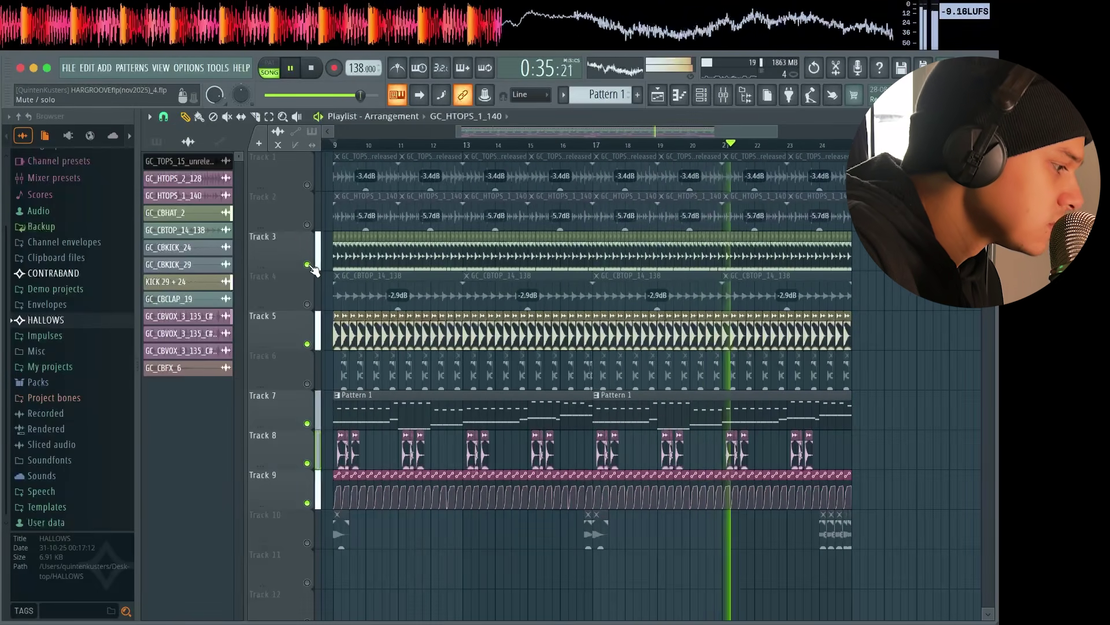
click(307, 305)
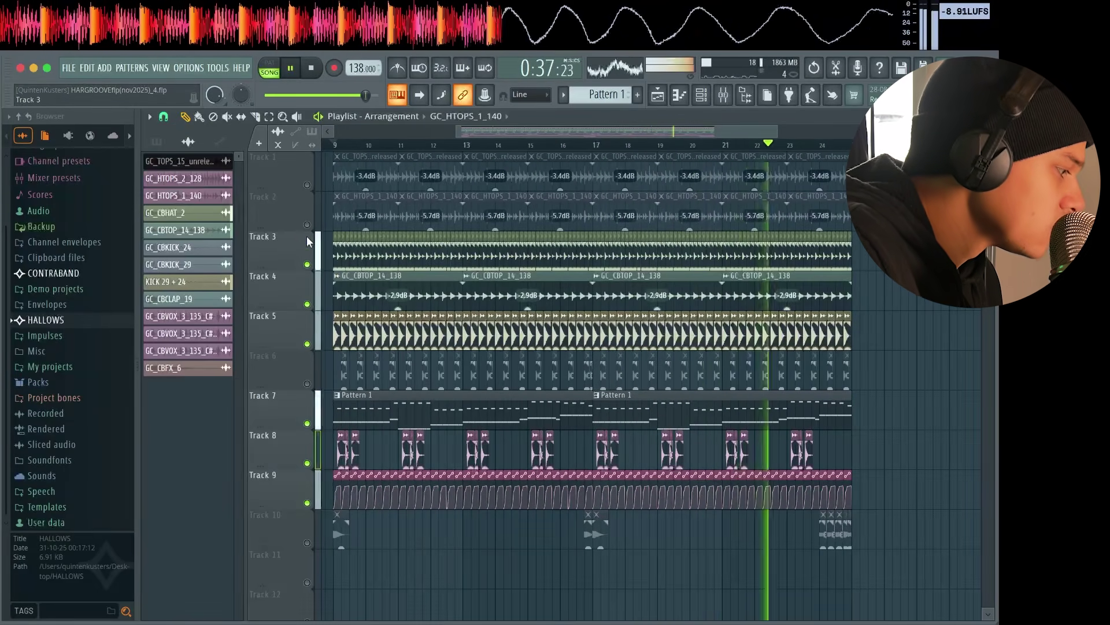
click(307, 225)
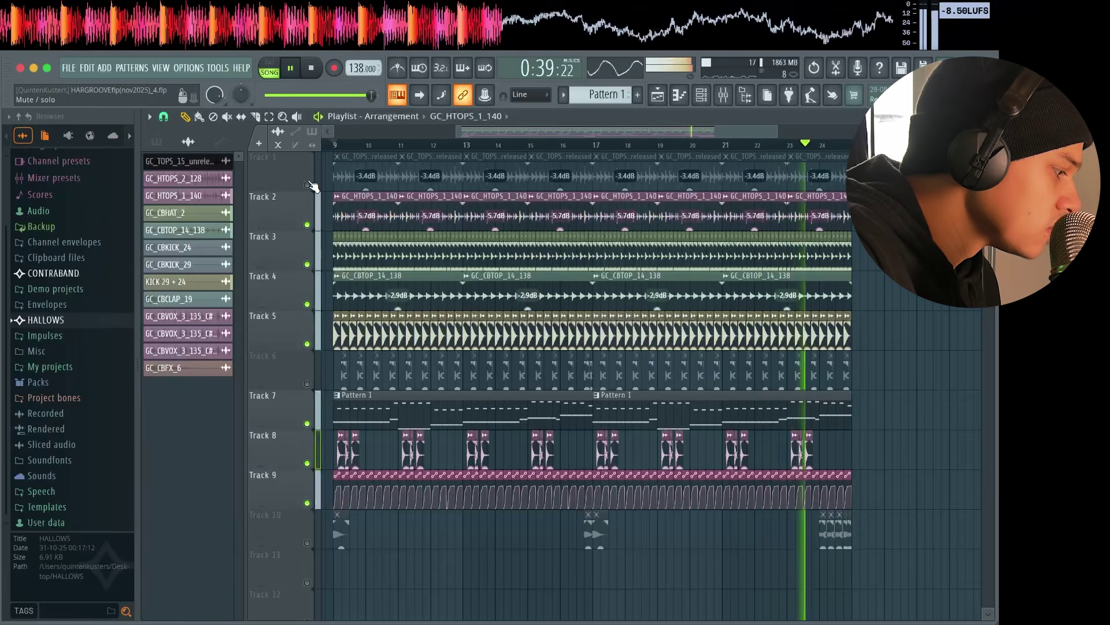
click(307, 185)
click(307, 384)
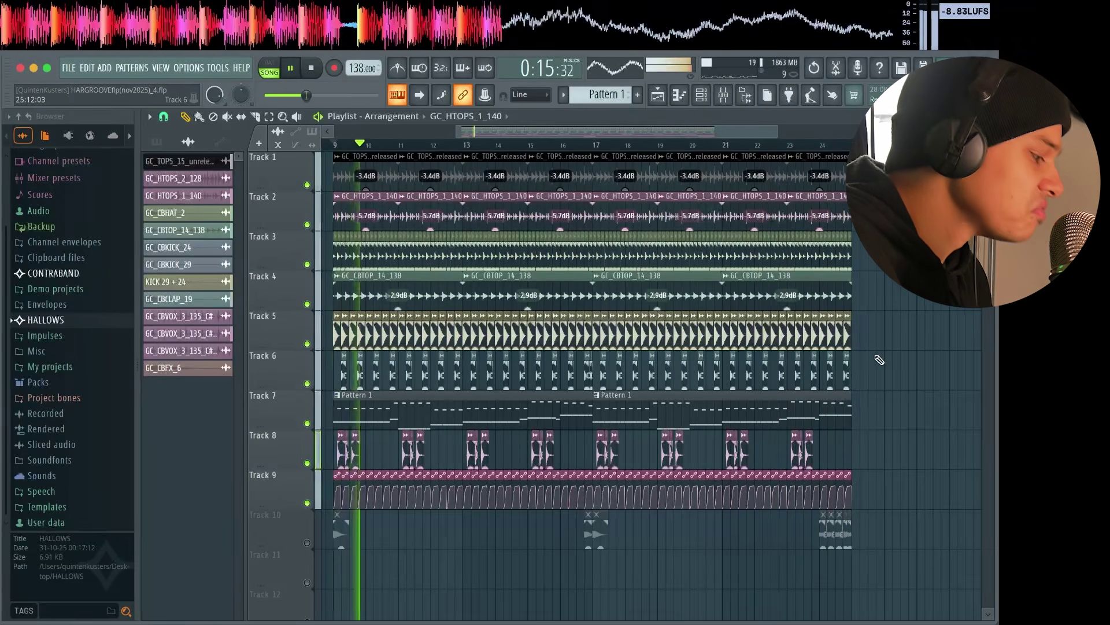
click(307, 543)
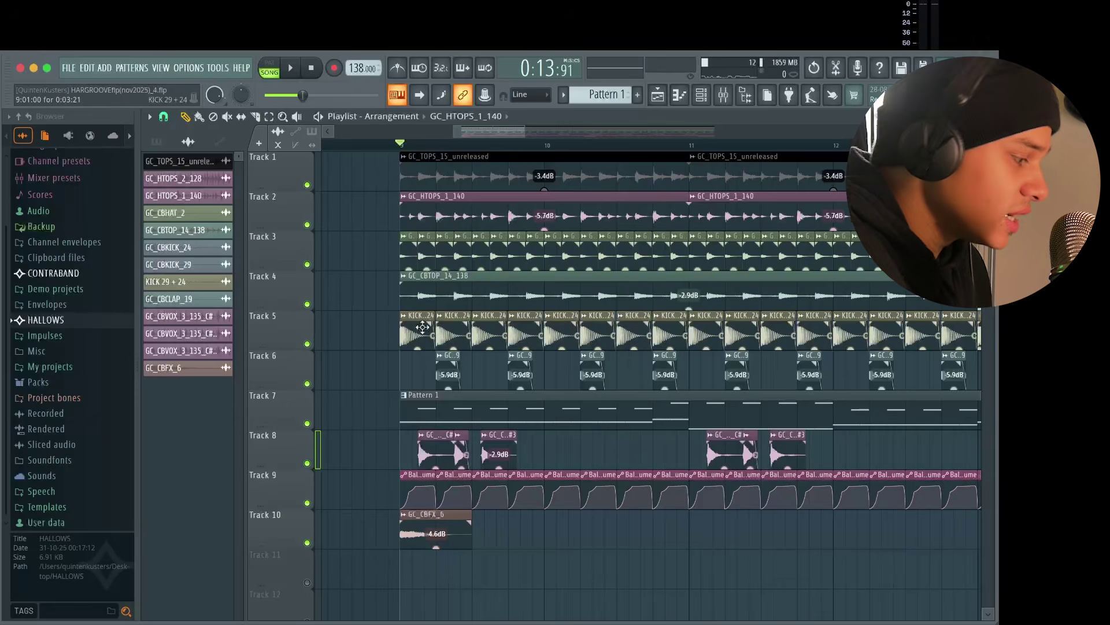
scroll(650, 310, down, 5)
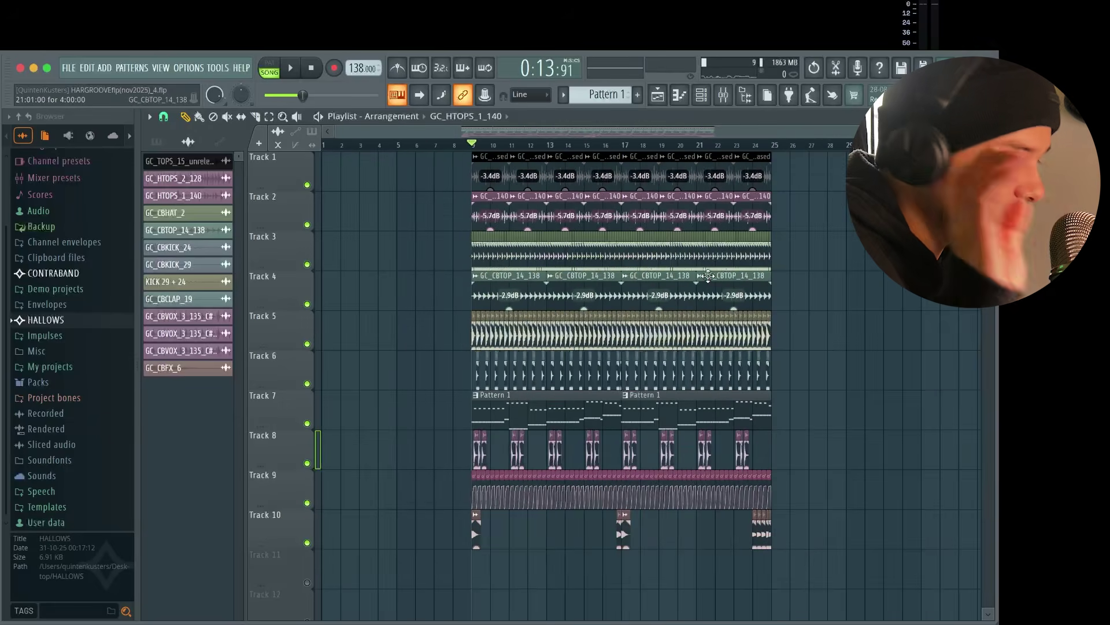